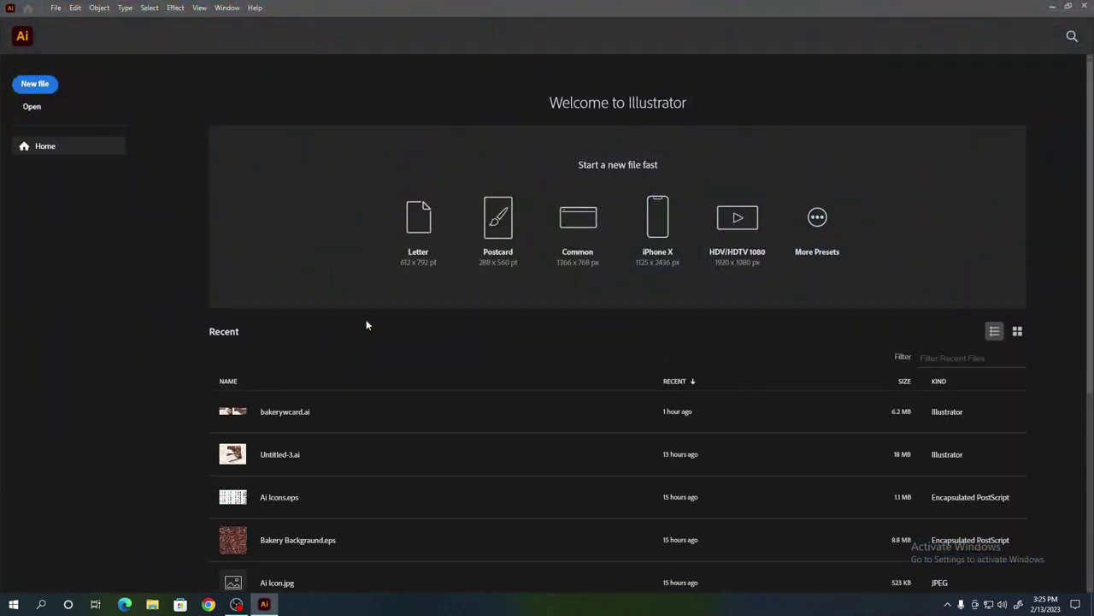
- Start a new document with 2 artboards of 3.5 × 2 in, keeping inches as the unit
click(34, 84)
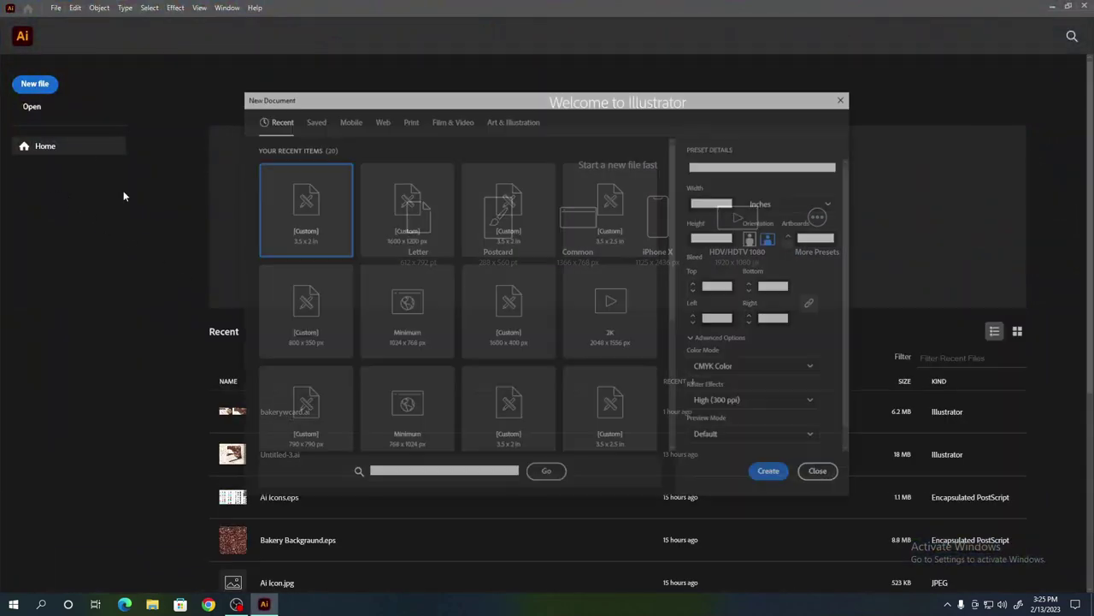
click(791, 234)
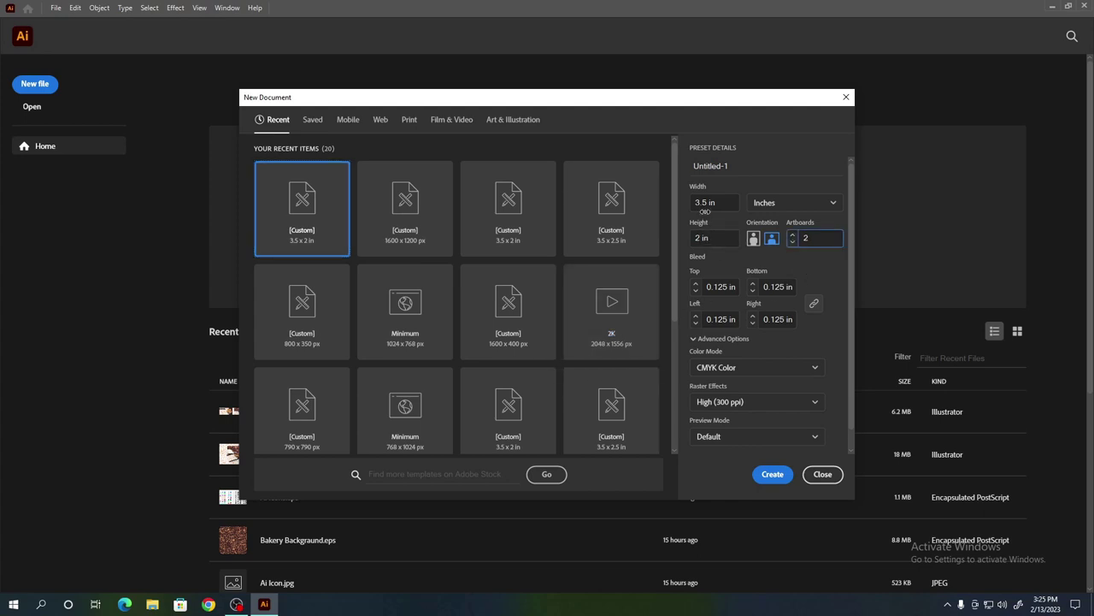
double_click(705, 203)
text(3)
click(700, 238)
click(795, 203)
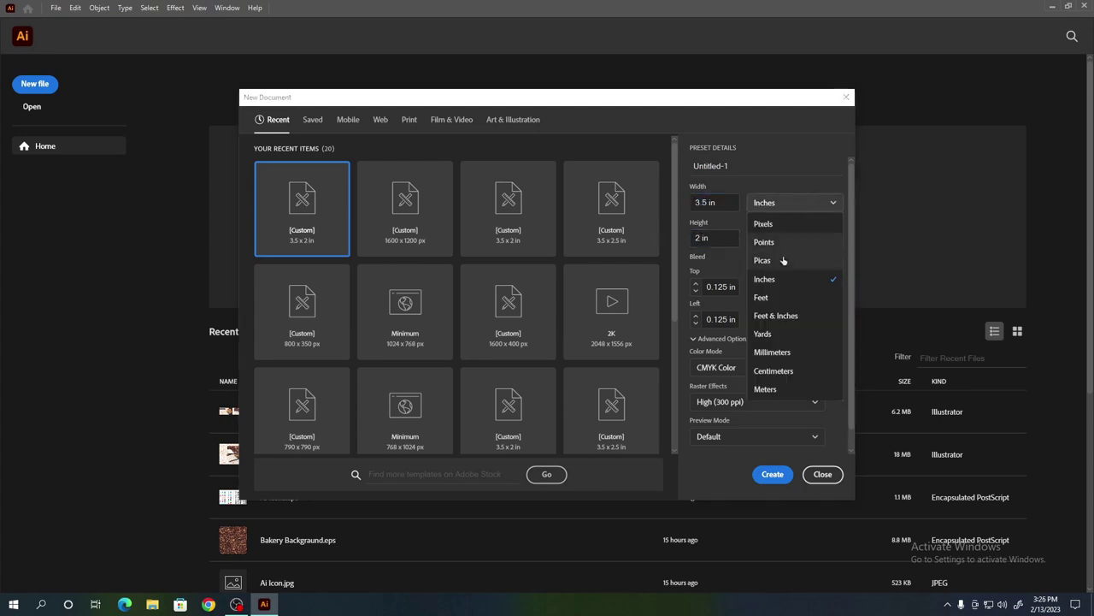
click(780, 281)
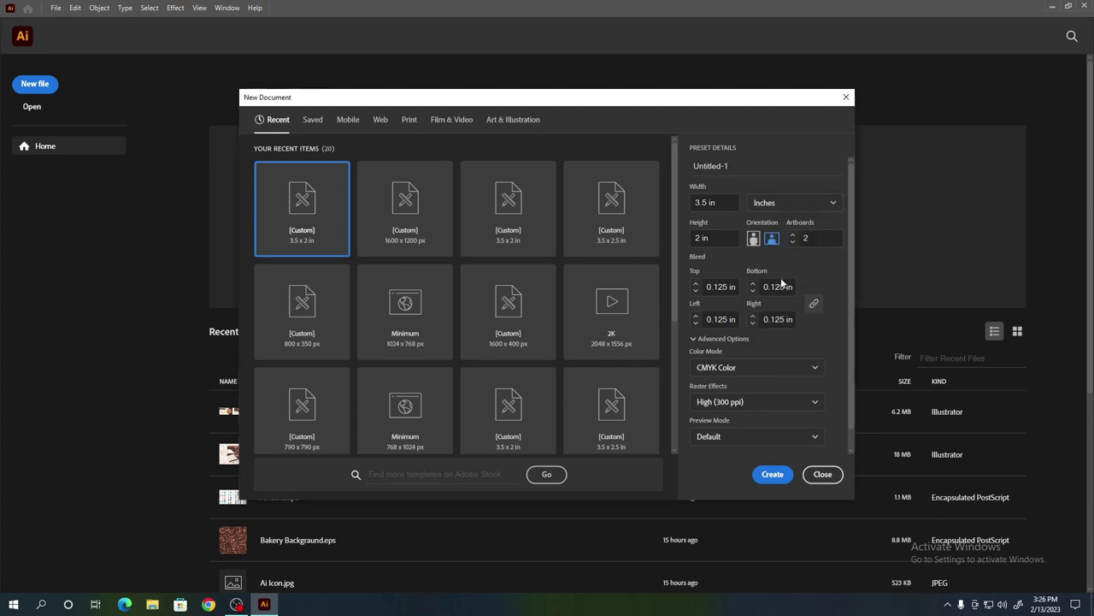
- Set a 0.125 in bleed on every side and create the document
drag(728, 287, 718, 288)
text(1)
text(25)
click(718, 339)
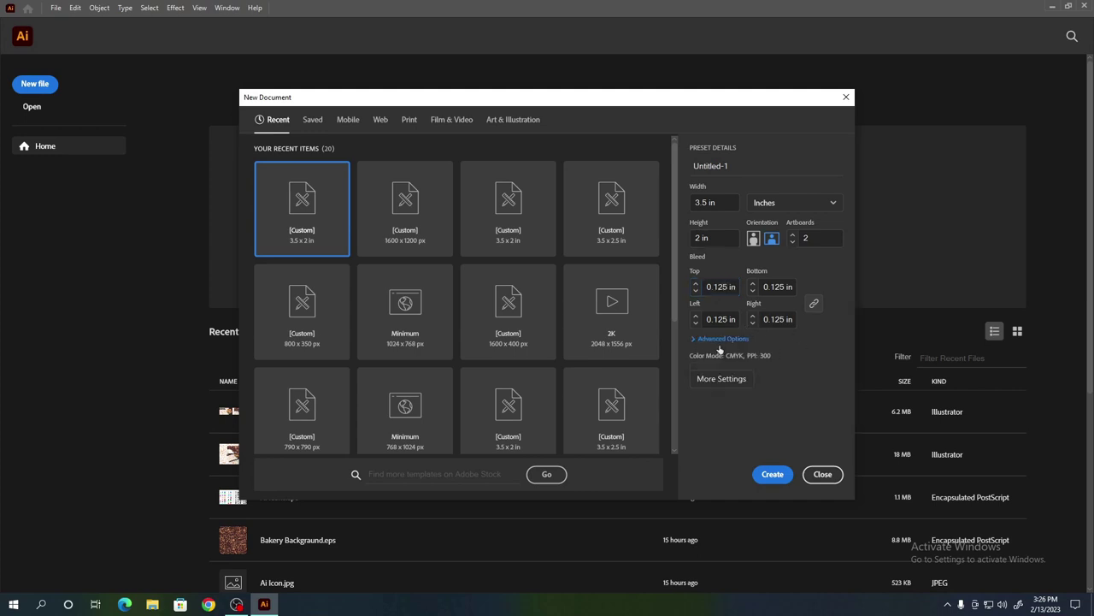
click(708, 342)
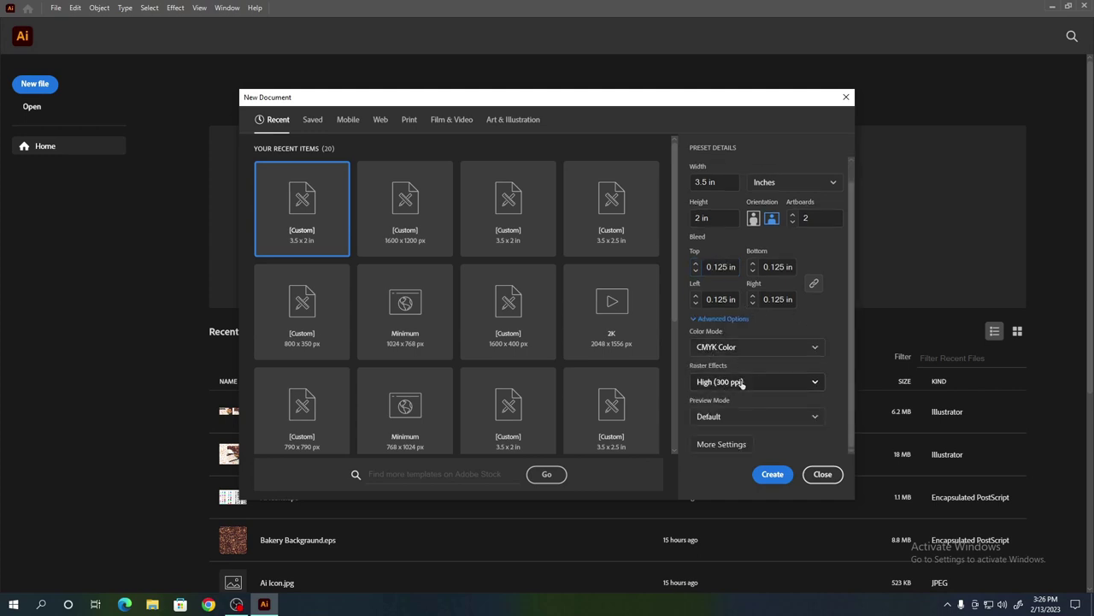
click(778, 481)
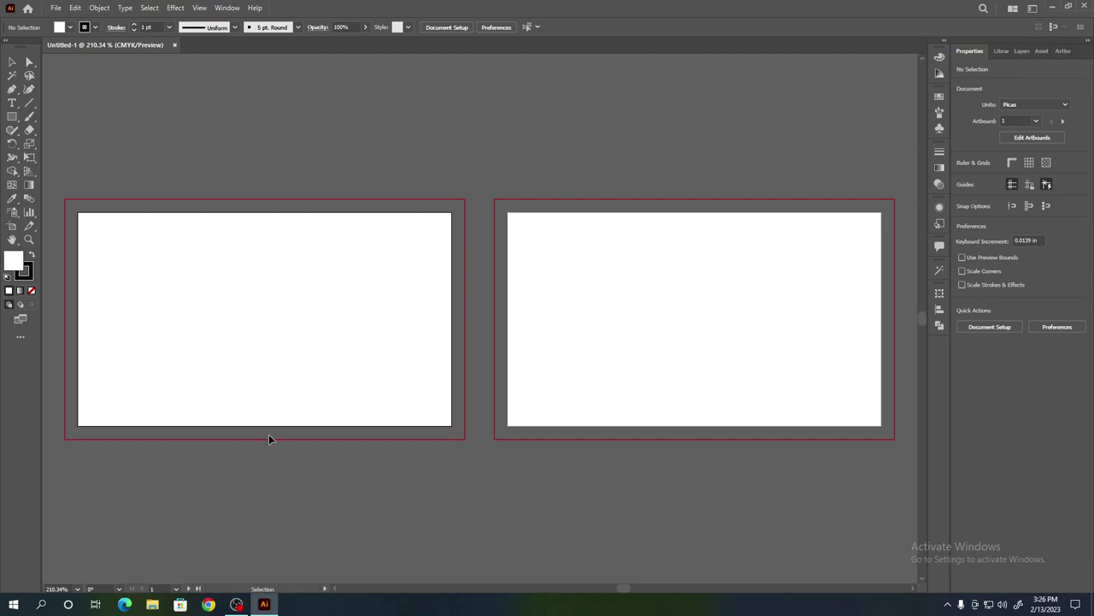
click(56, 8)
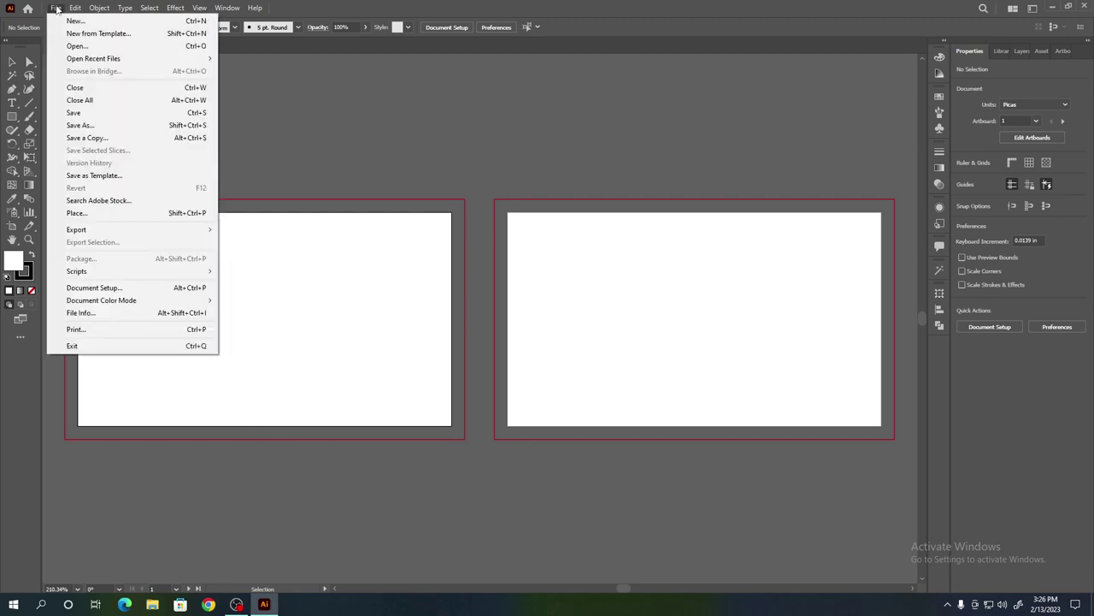
- Open Bakery Backgraund.eps from Desktop > DESKTOP > Adobe illustrator Icon, dismissing the warning
click(85, 46)
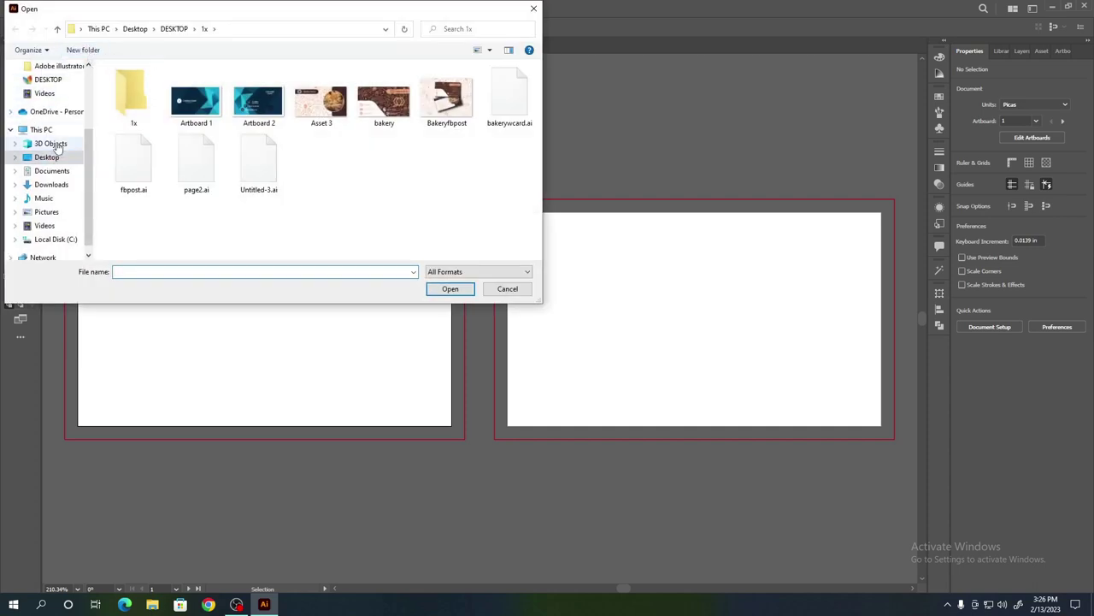
click(50, 80)
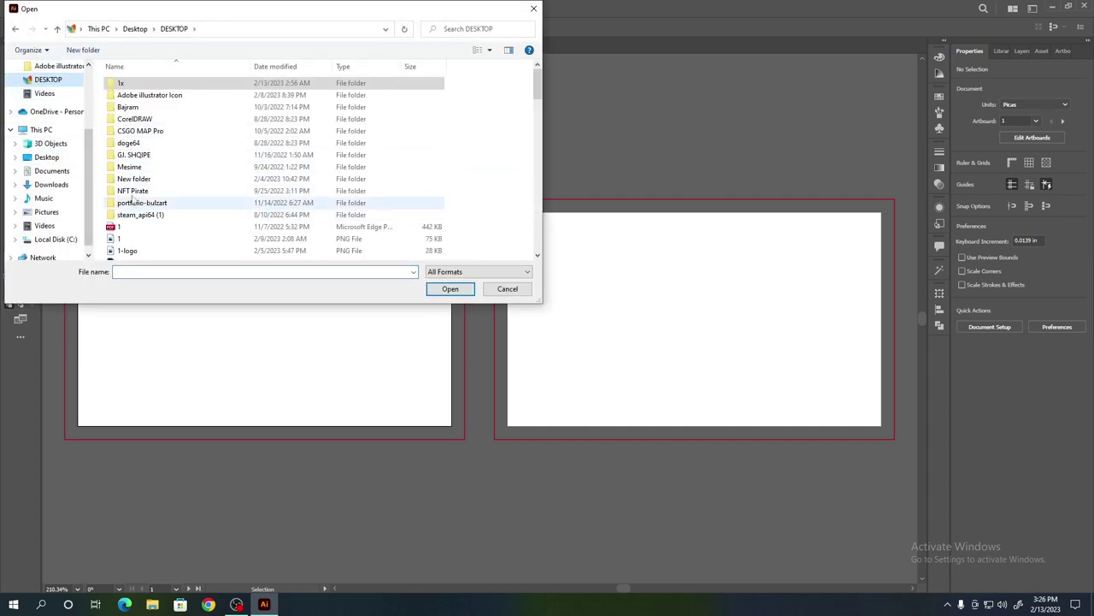
double_click(141, 95)
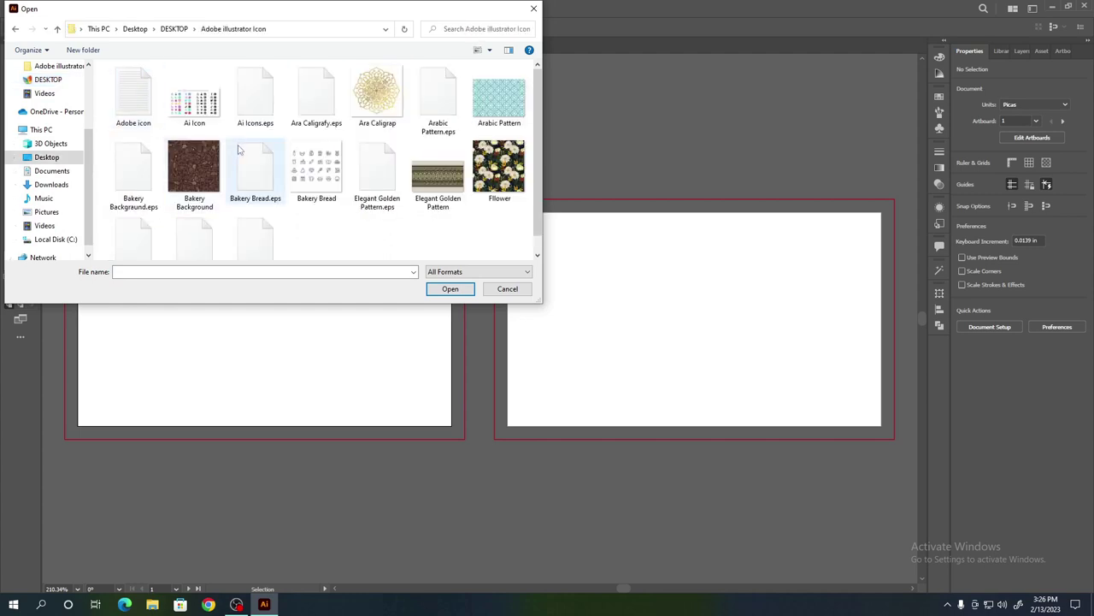
click(192, 175)
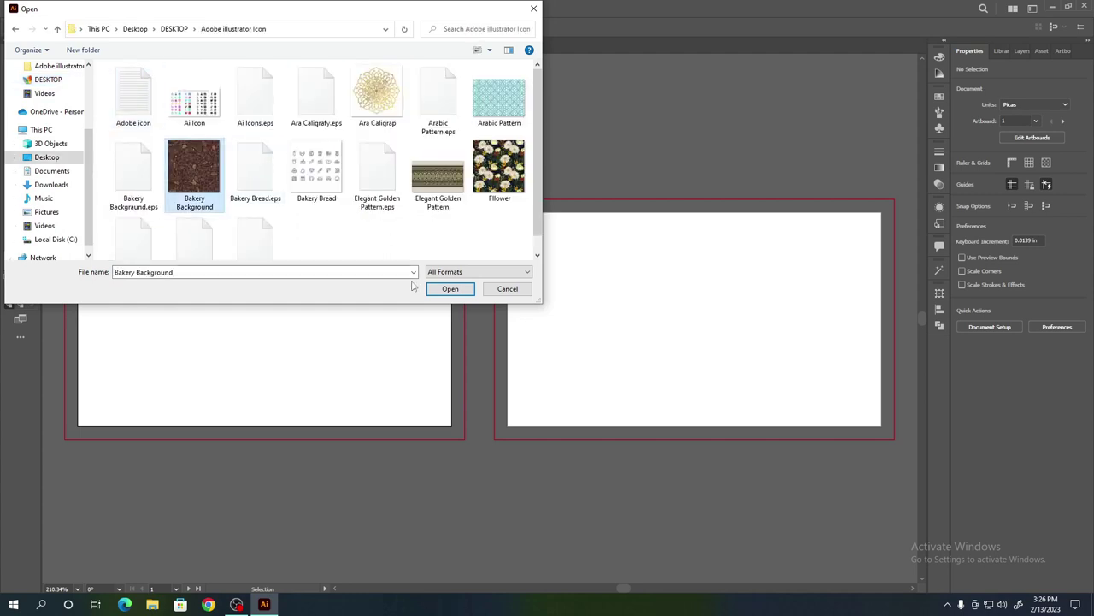
click(133, 175)
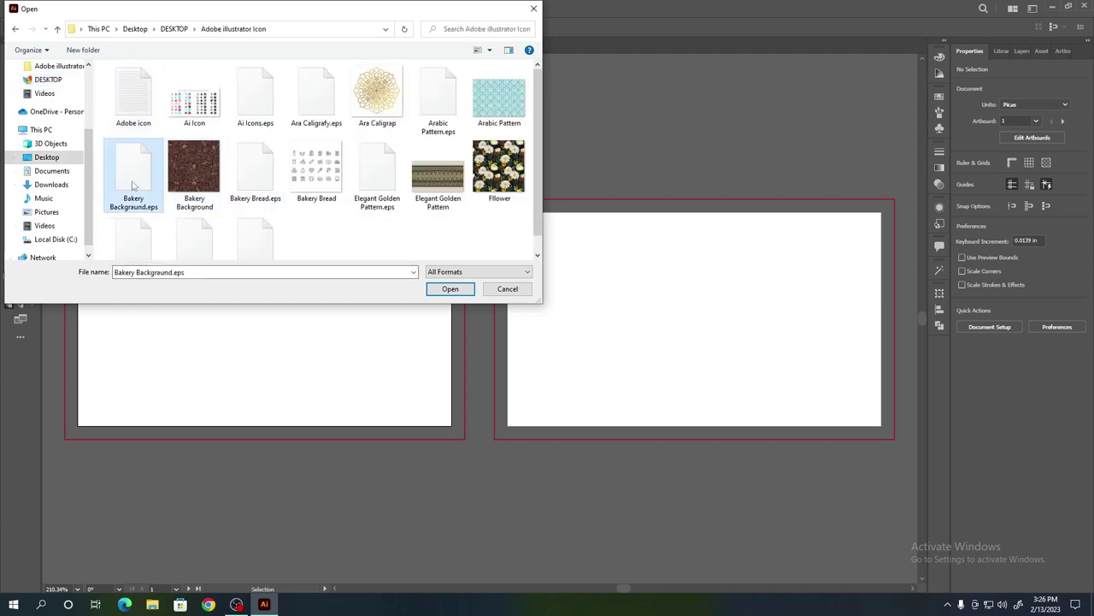
click(451, 289)
click(601, 318)
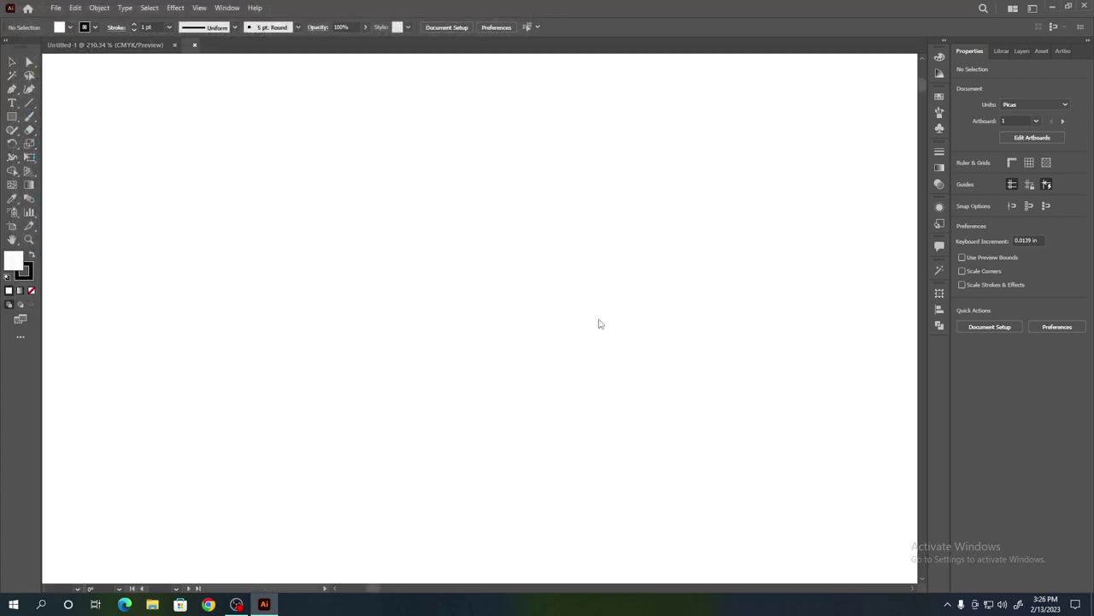
click(101, 45)
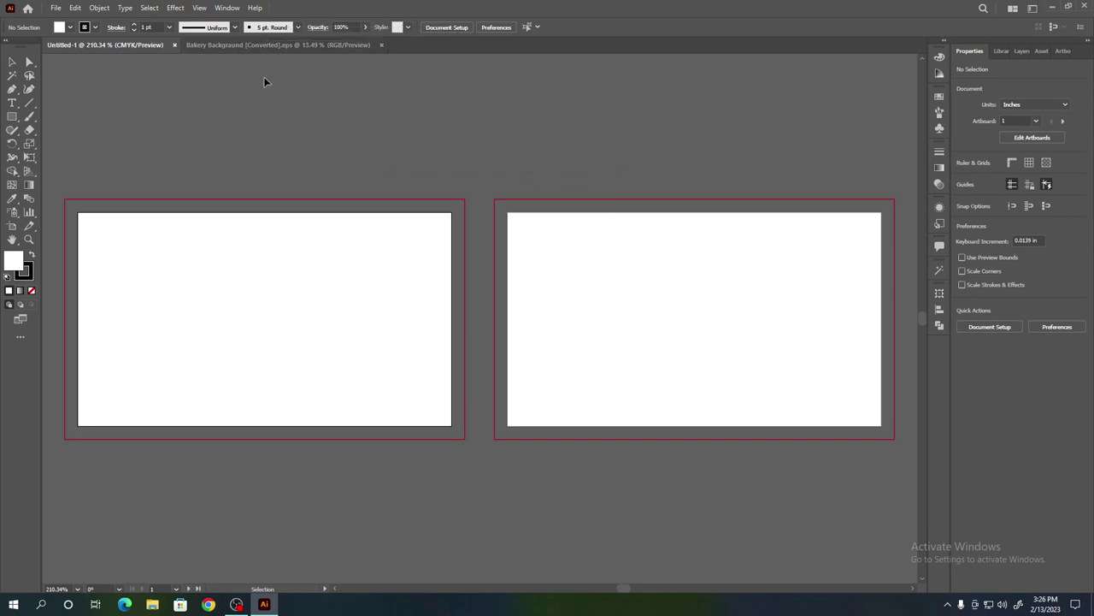
click(264, 45)
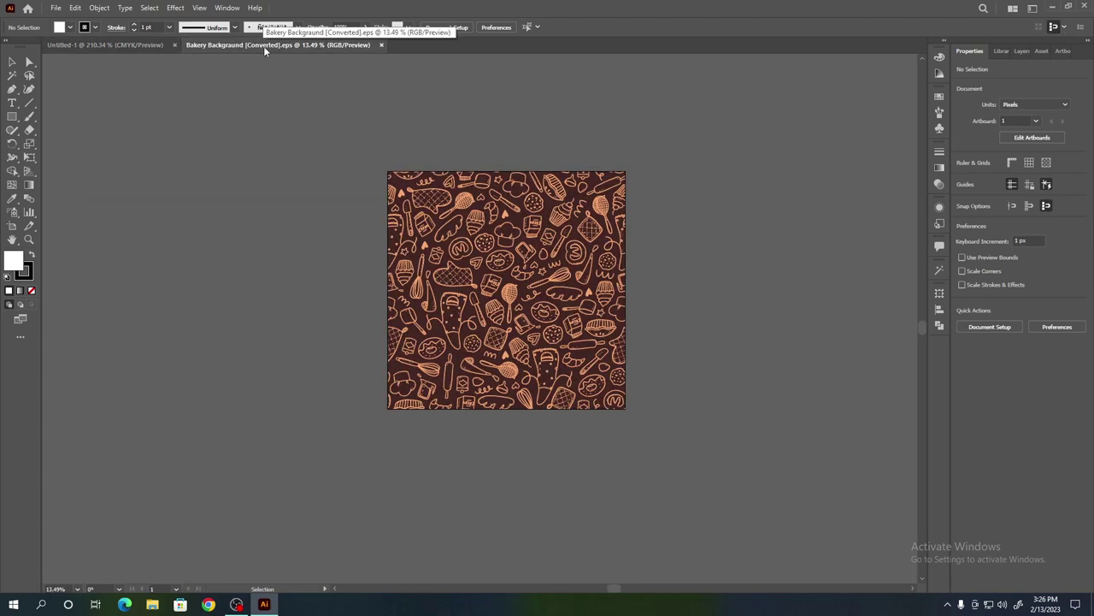
- Paste the bakery doodle pattern group into the Untitled-1 card document
click(412, 184)
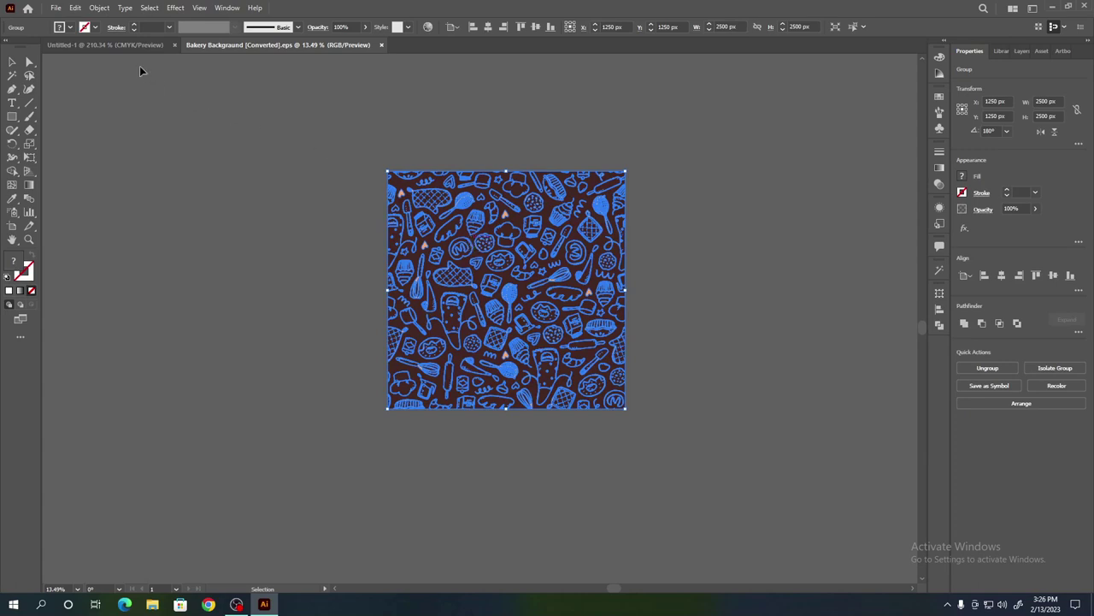
click(102, 44)
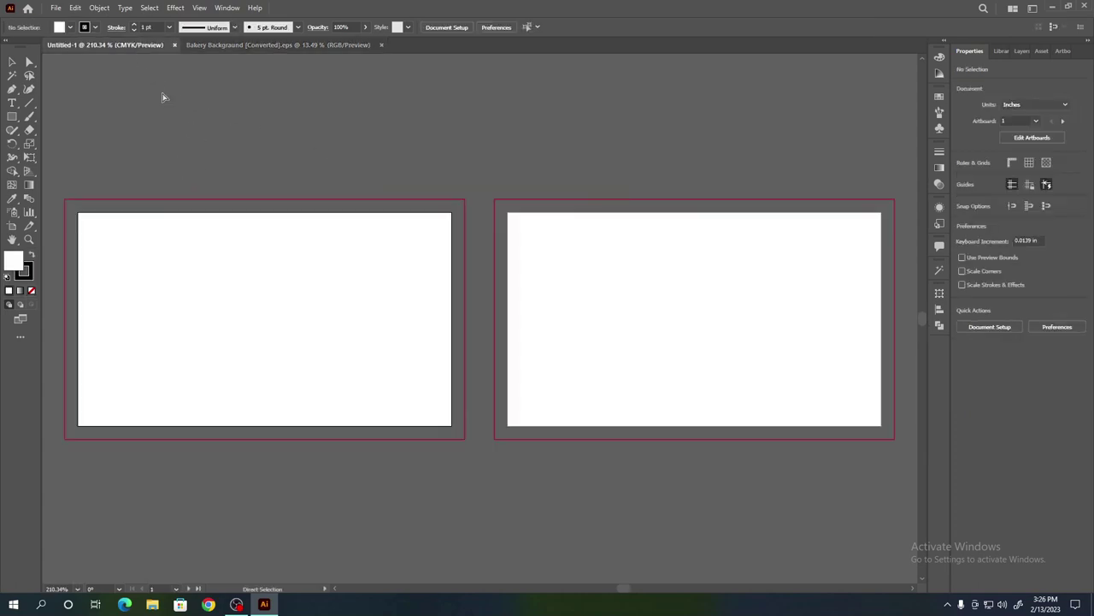
key(v)
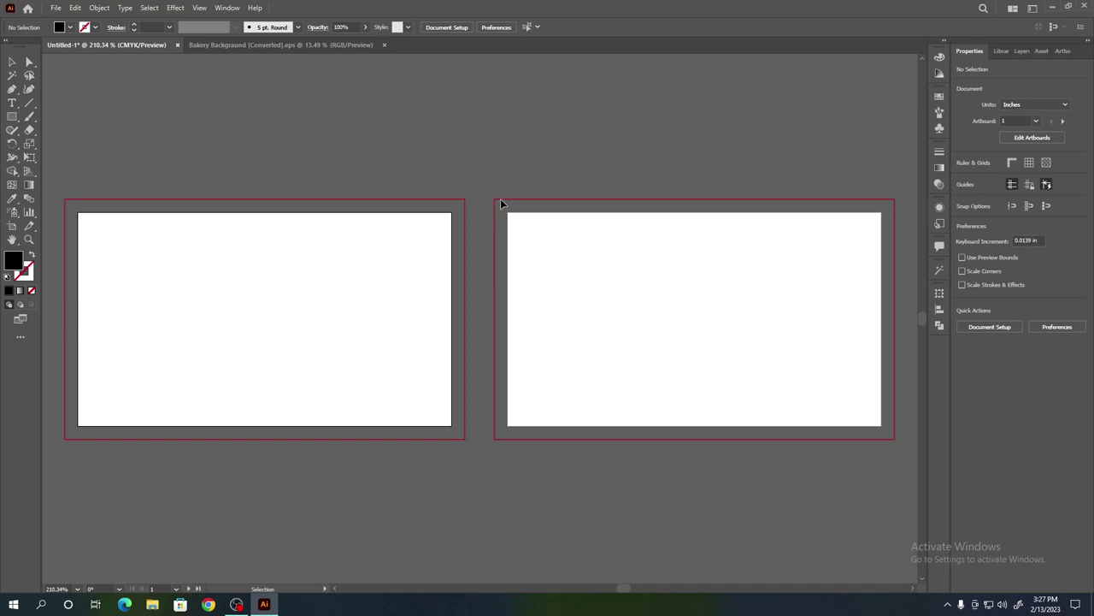
click(76, 8)
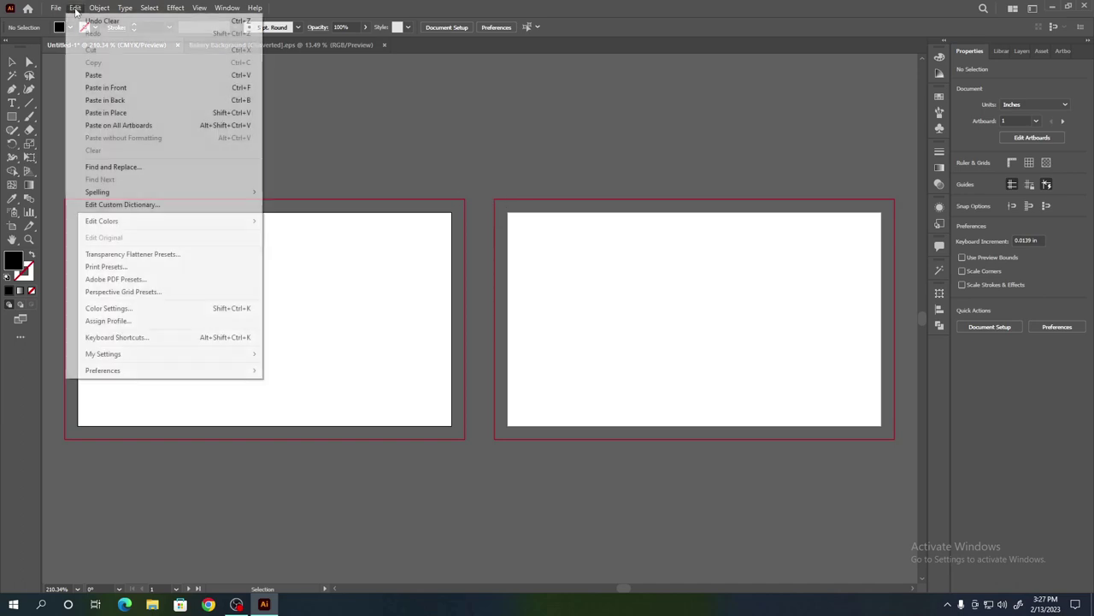
click(93, 75)
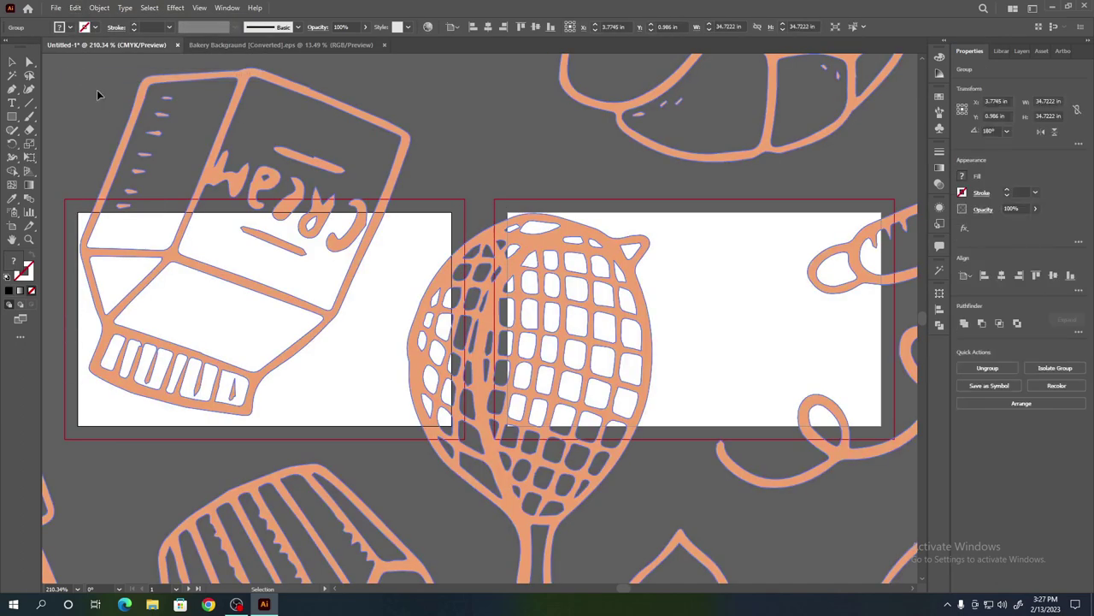
- Zoom out, shrink the pattern to about 3.16 in and place it over the right artboard
click(77, 588)
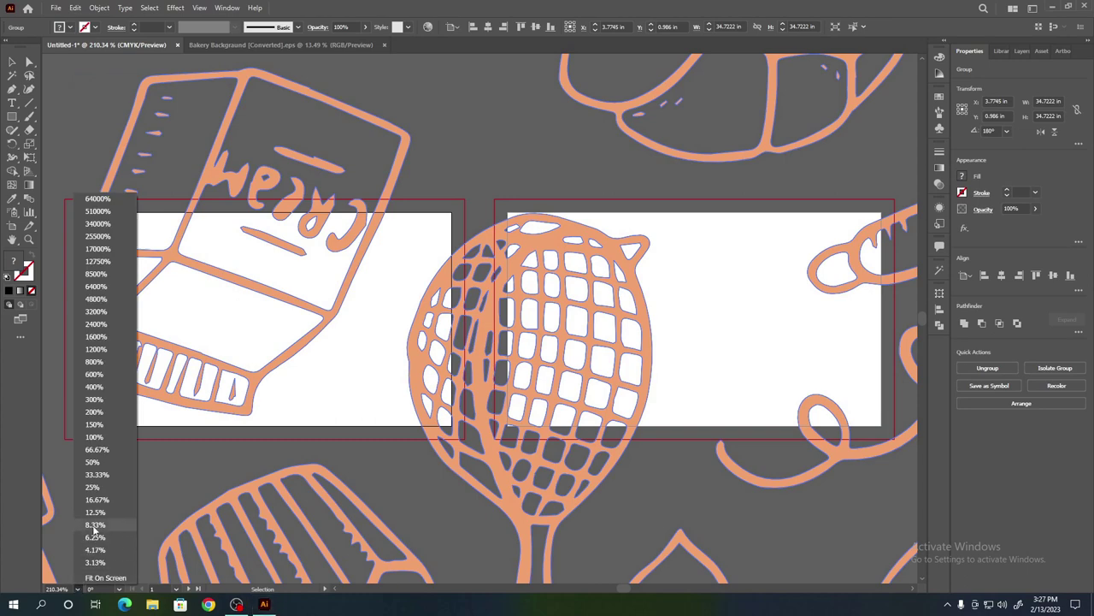
click(93, 487)
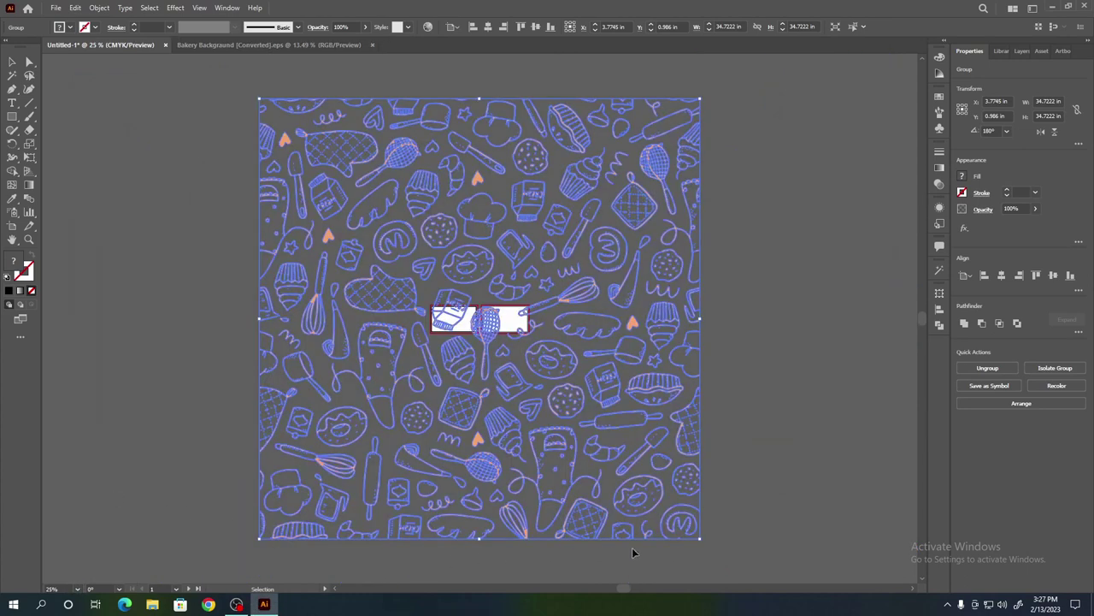
drag(701, 540, 311, 191)
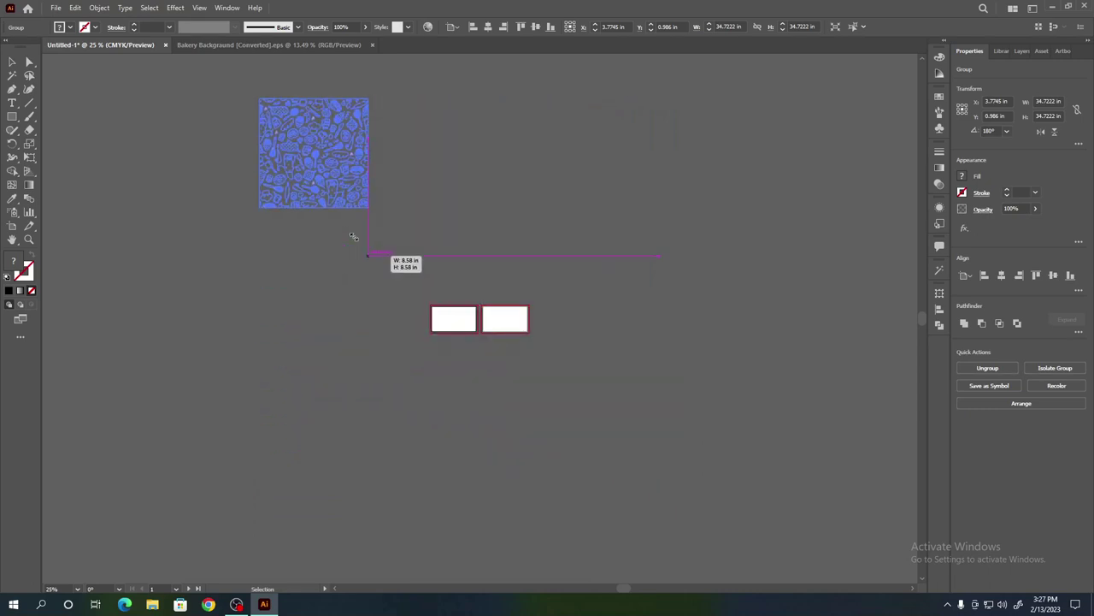
mouse_move(310, 192)
mouse_down()
mouse_move(301, 142)
mouse_move(503, 321)
mouse_up()
- Enlarge the pattern to about 3.495 in so it spans the right card's full width
click(78, 588)
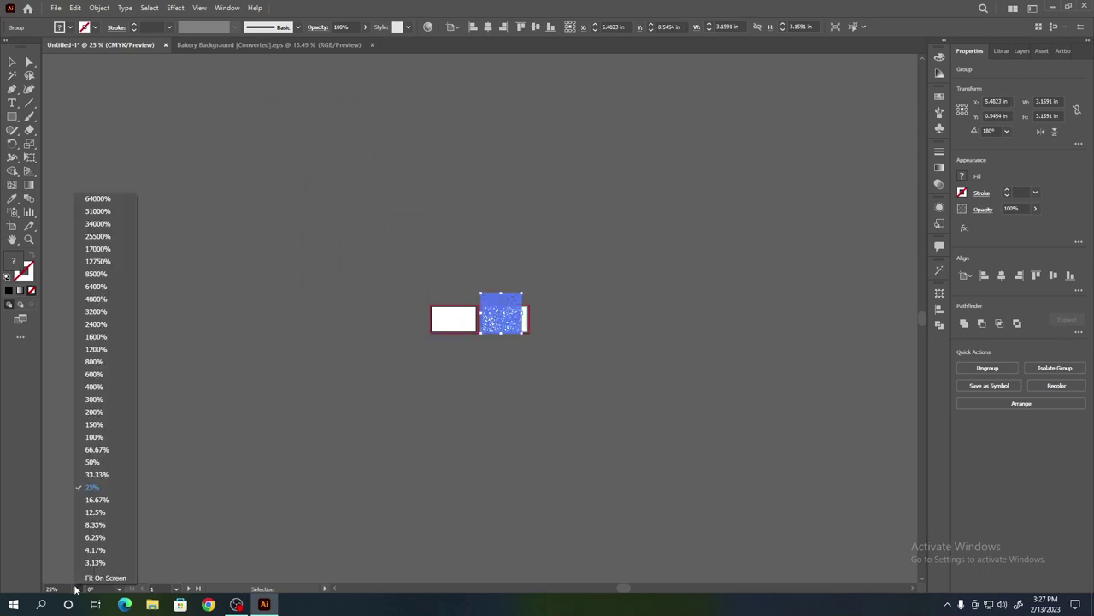
click(100, 449)
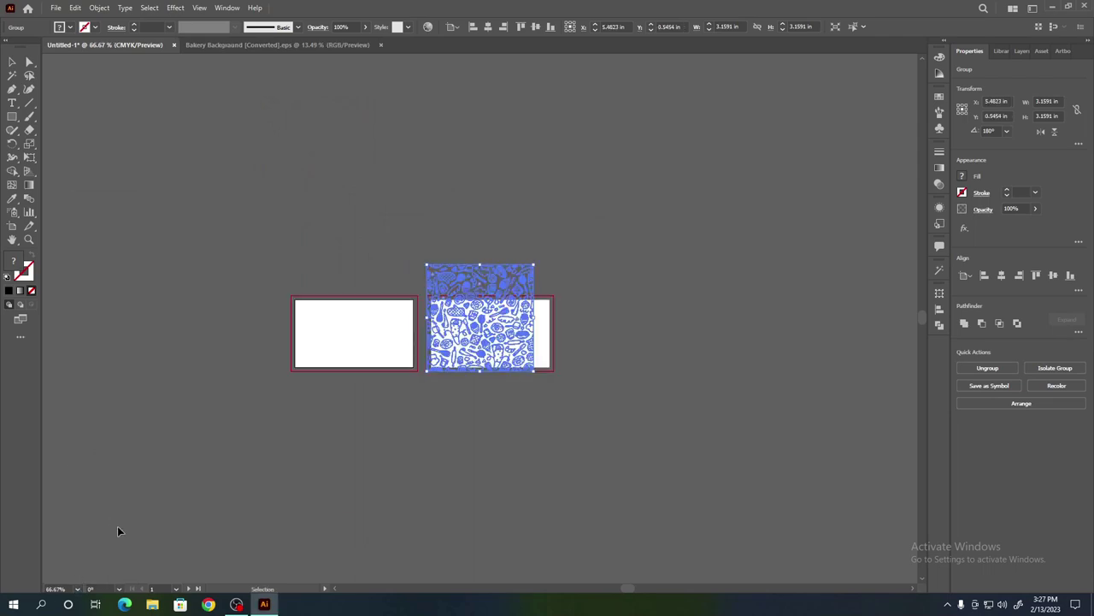
click(78, 588)
click(102, 433)
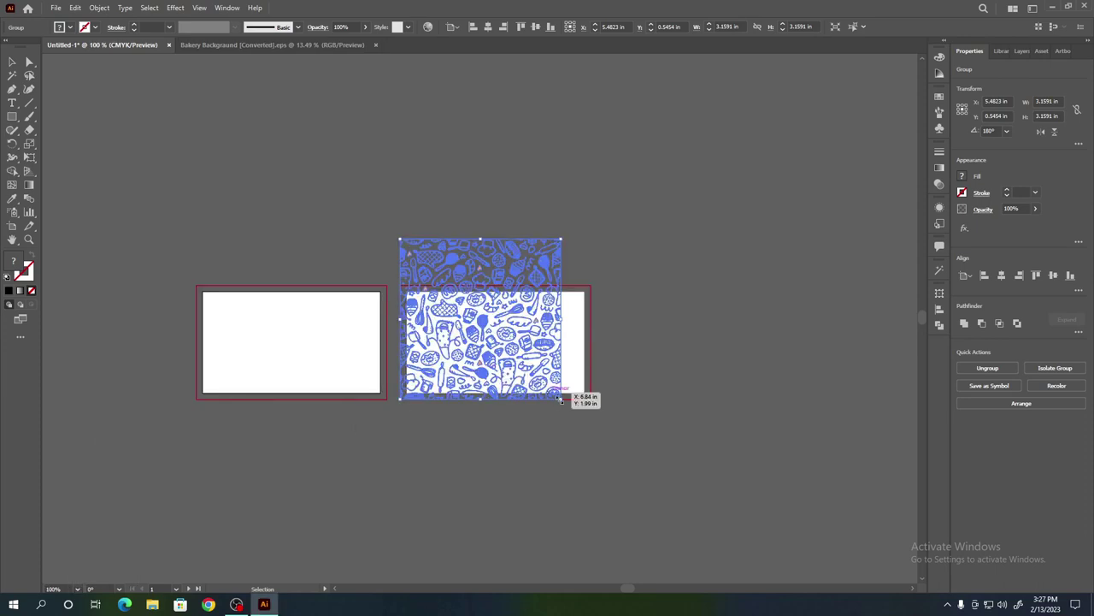
drag(560, 399, 607, 423)
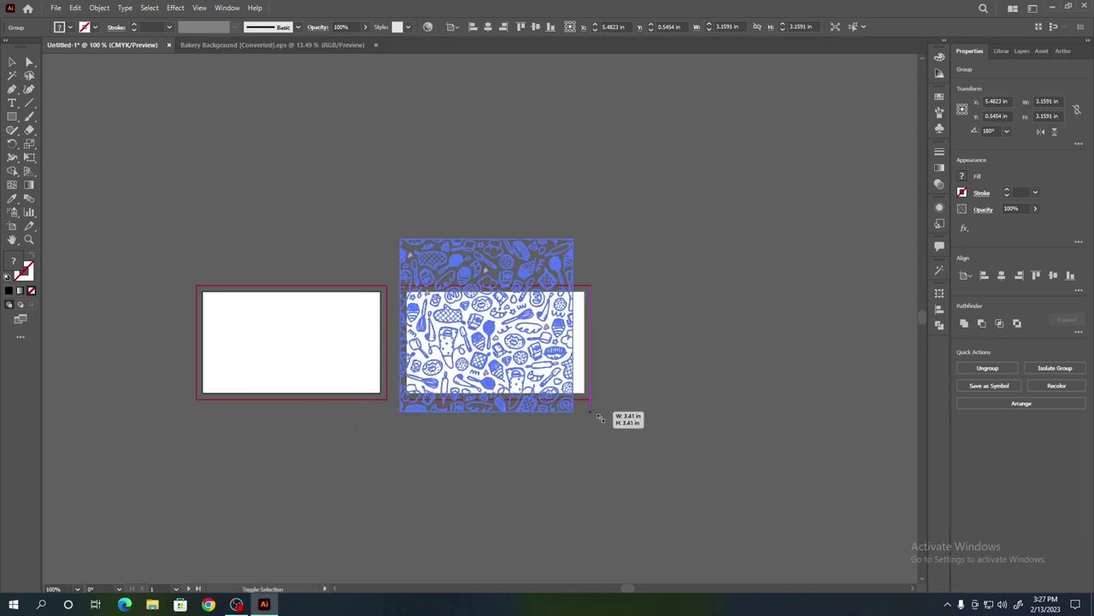
drag(607, 422, 611, 424)
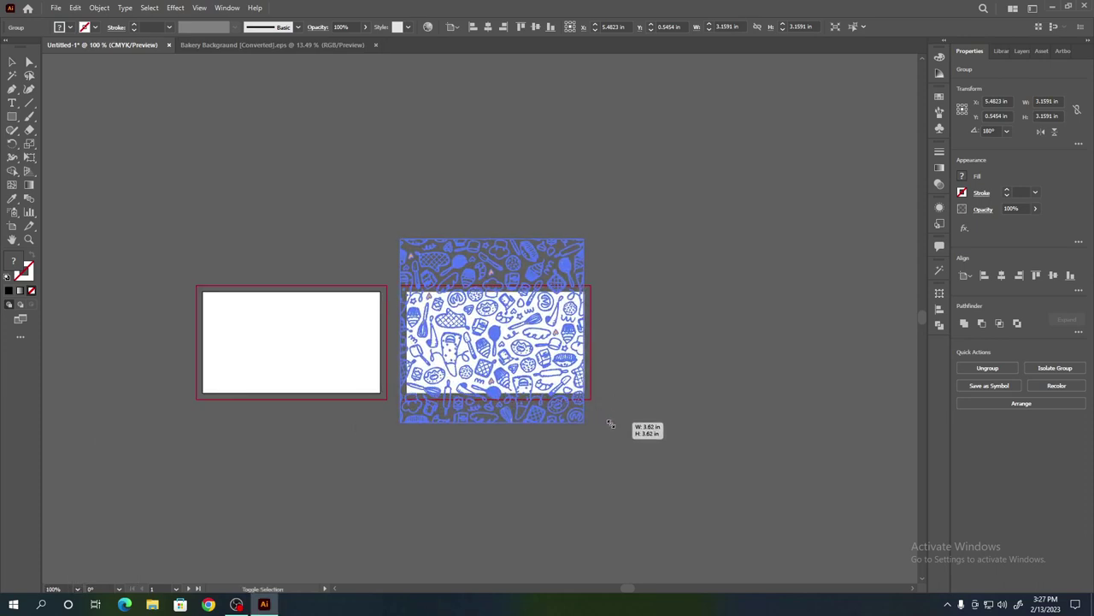
drag(610, 424, 598, 418)
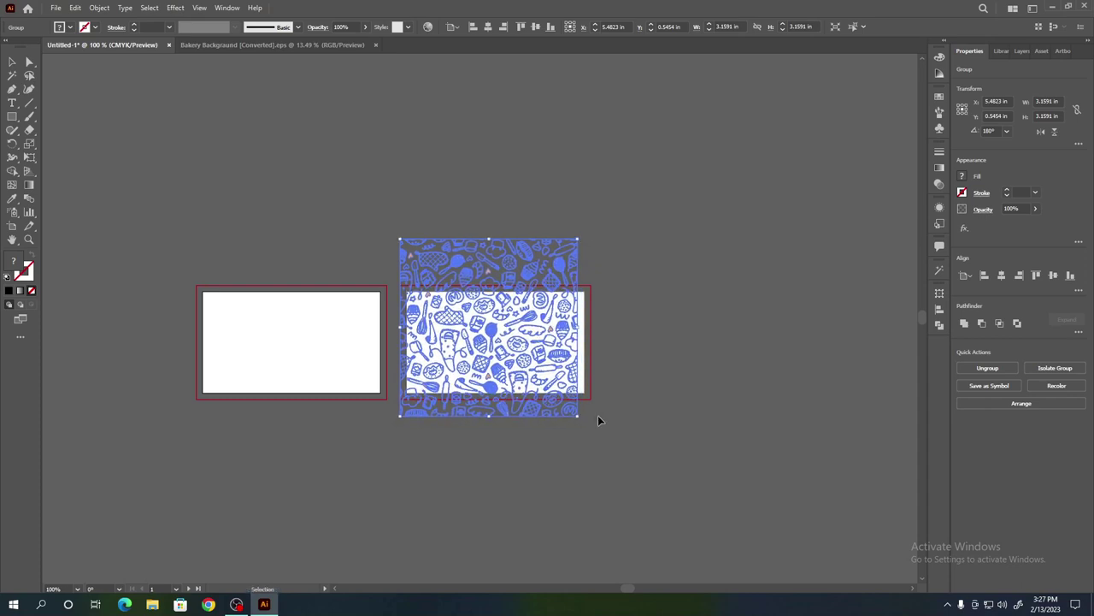
key(Right)
- Deselect the pattern and magnify the view to 150%
click(609, 412)
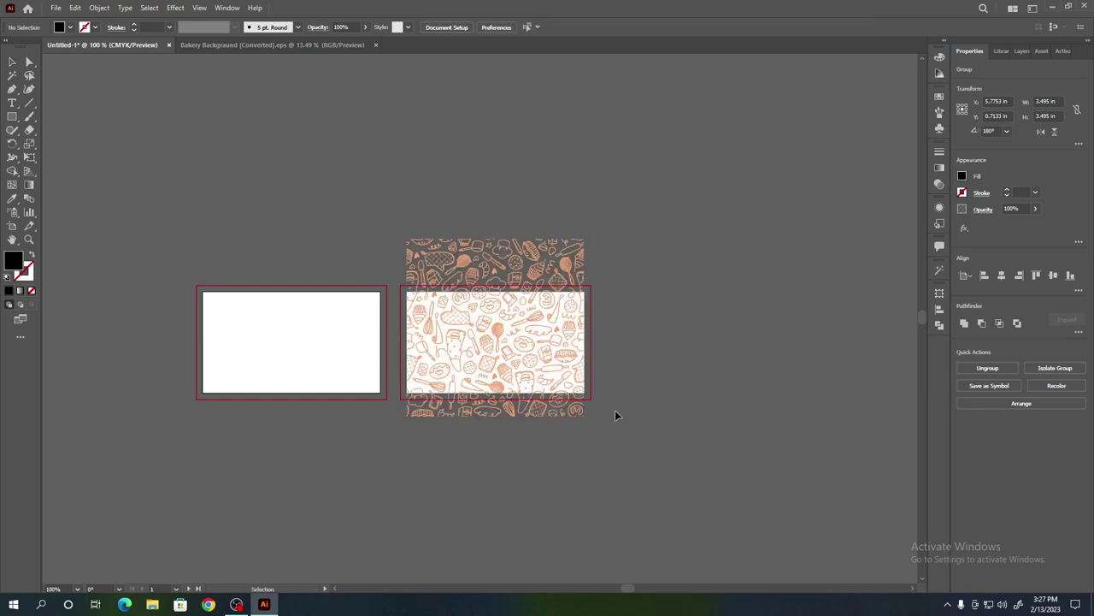
click(77, 589)
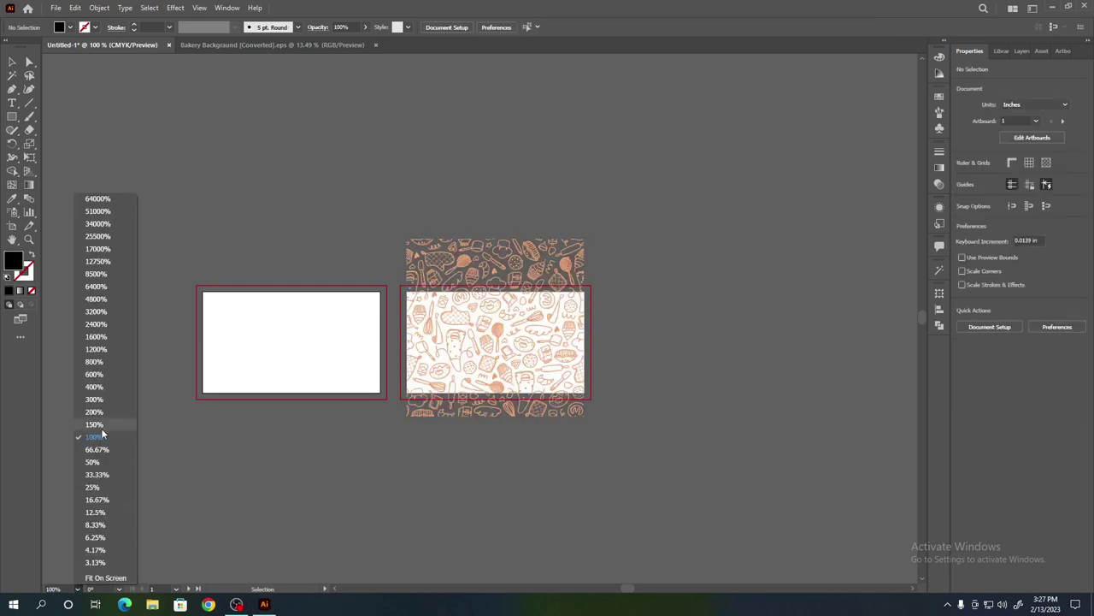
click(105, 432)
scroll(628, 588, left, 3)
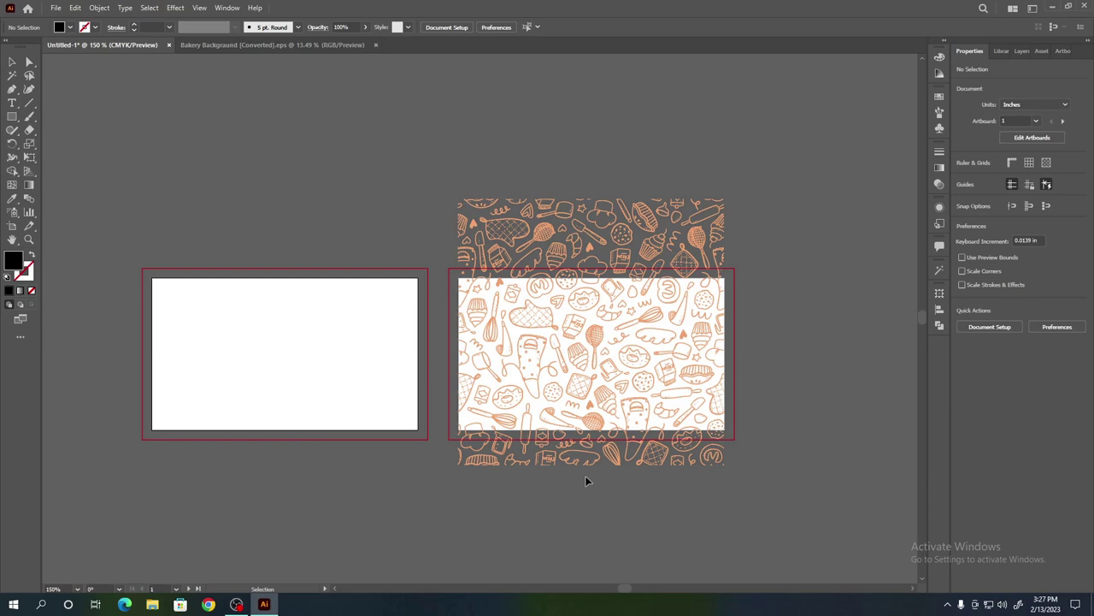
- Move the pattern right to X 2.529 in, Y 1.137 in, leaving a white left strip
mouse_move(583, 460)
mouse_down()
mouse_move(599, 350)
mouse_move(660, 383)
mouse_up()
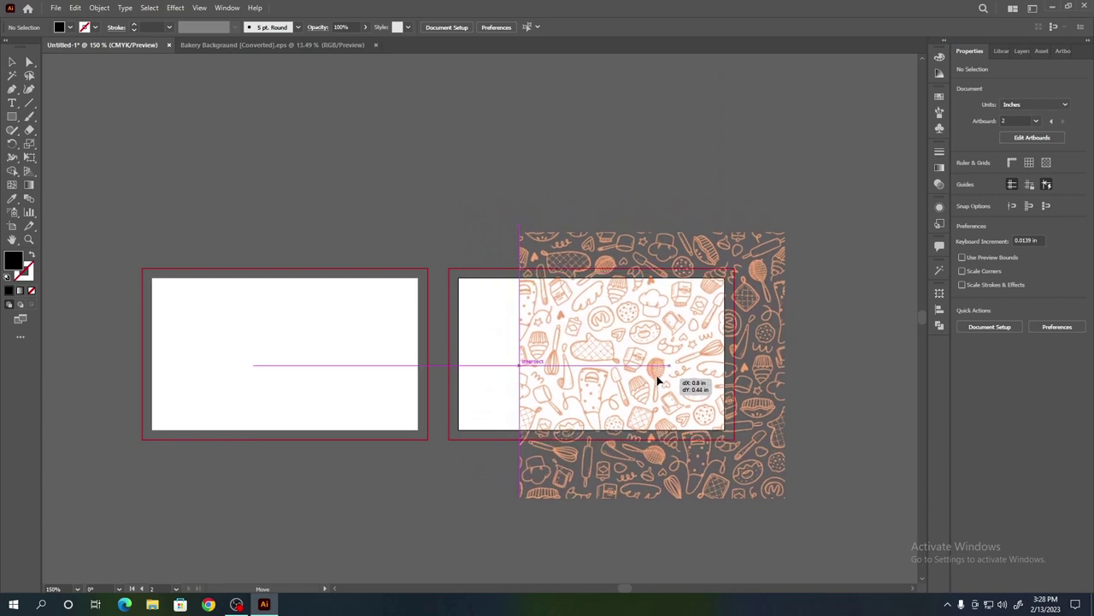
drag(660, 383, 657, 384)
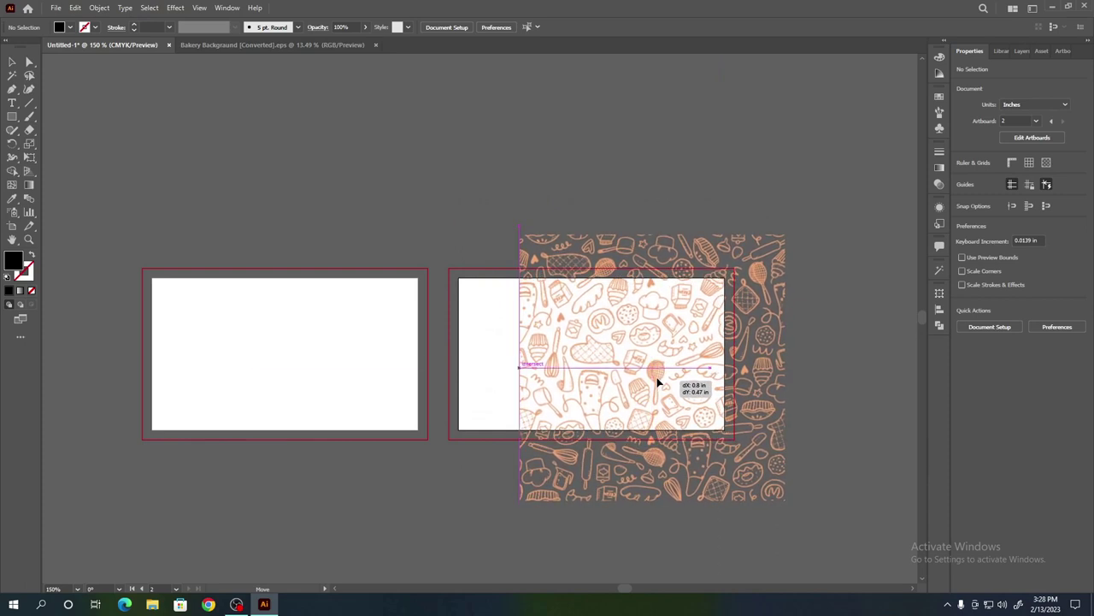
drag(658, 383, 655, 381)
click(811, 417)
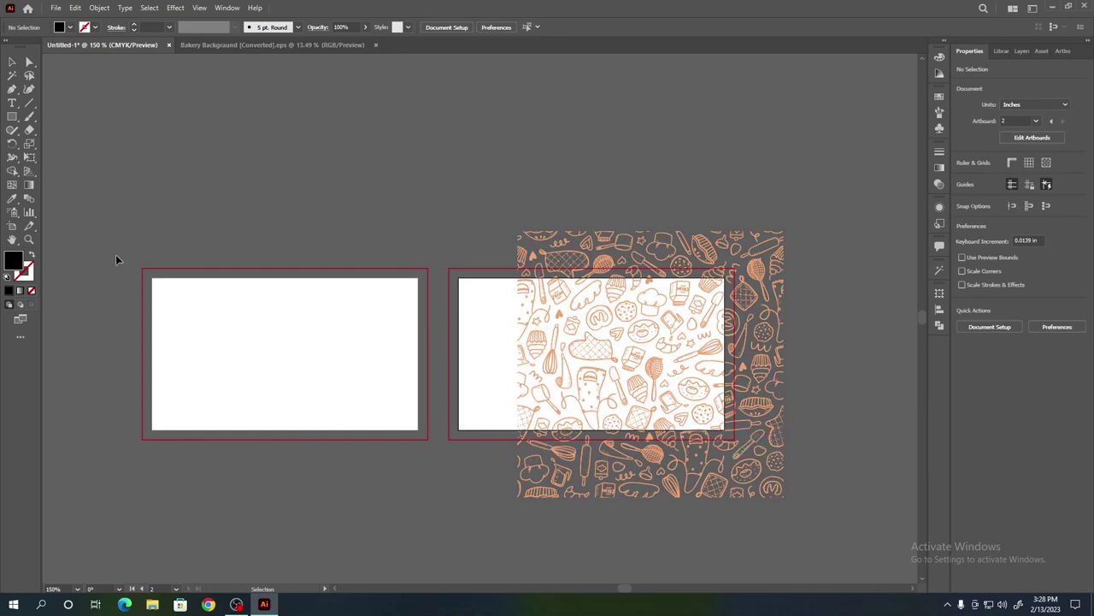
- Set the fill colour to white with the Rectangle tool active
click(13, 118)
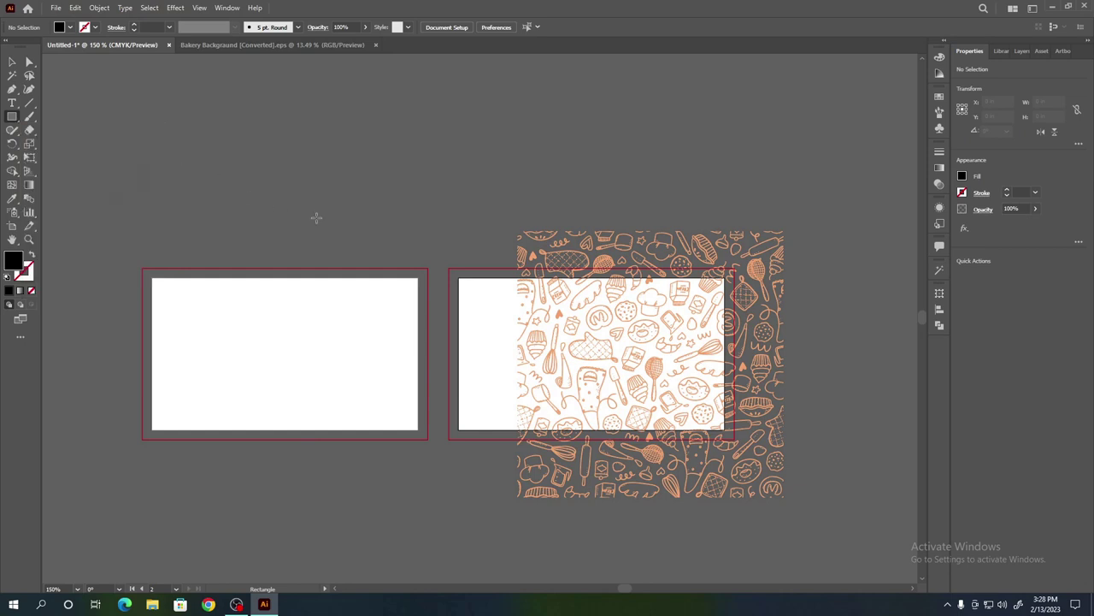
double_click(12, 261)
click(667, 263)
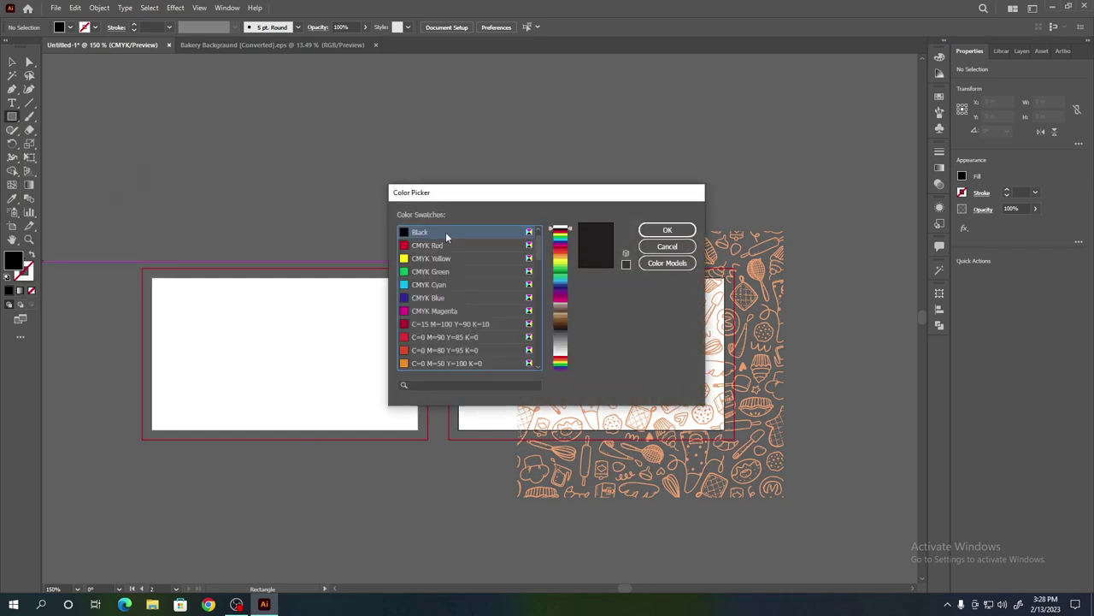
click(561, 231)
click(666, 230)
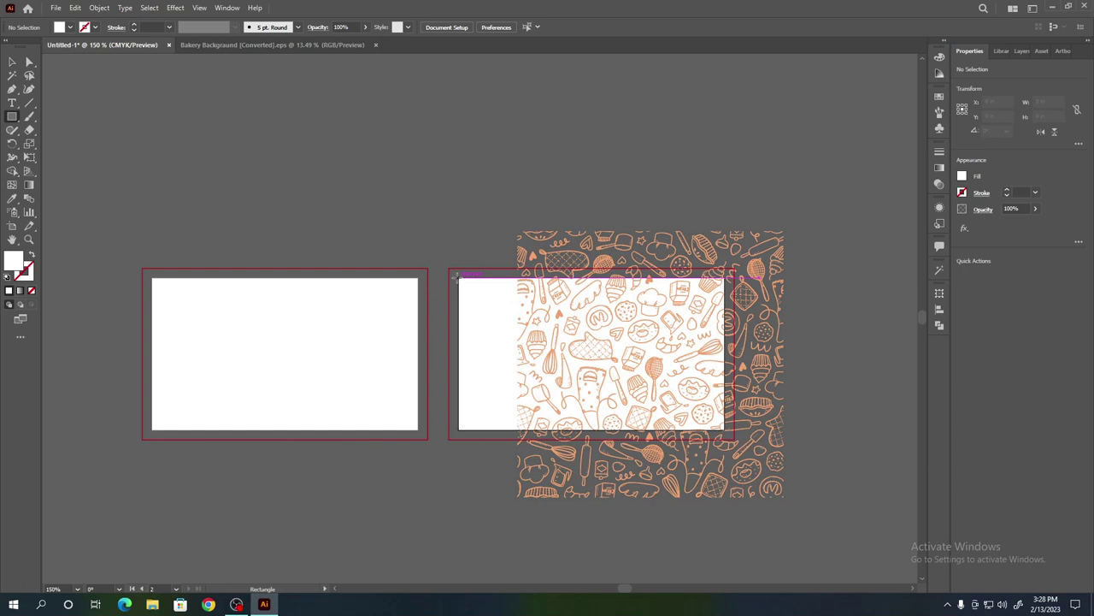
- Draw a white rectangle over the second card's left strip, then undo it
drag(457, 277, 527, 426)
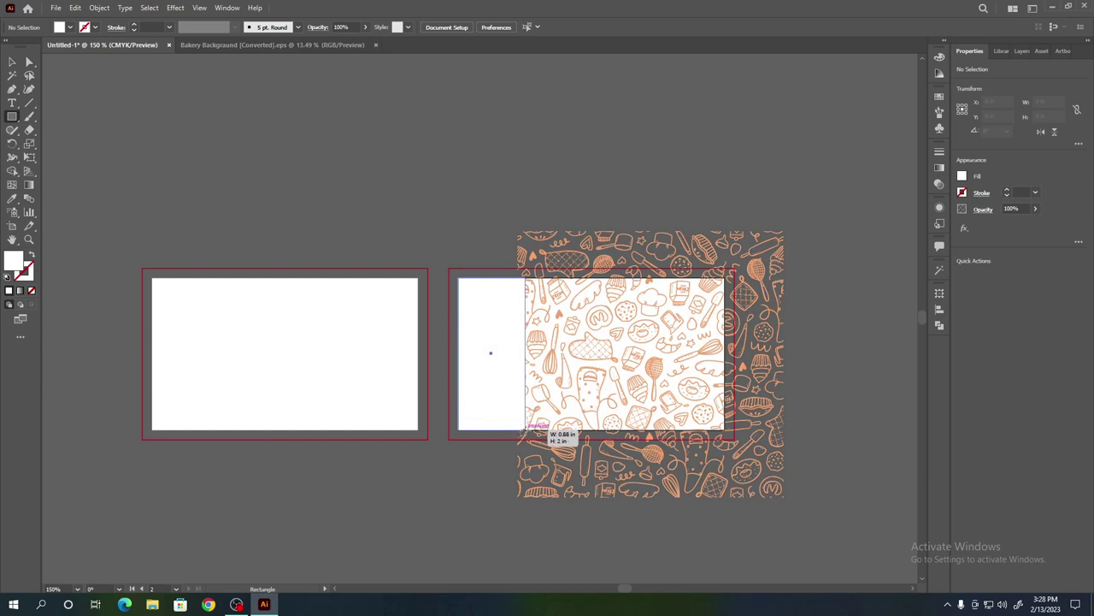
drag(527, 426, 536, 429)
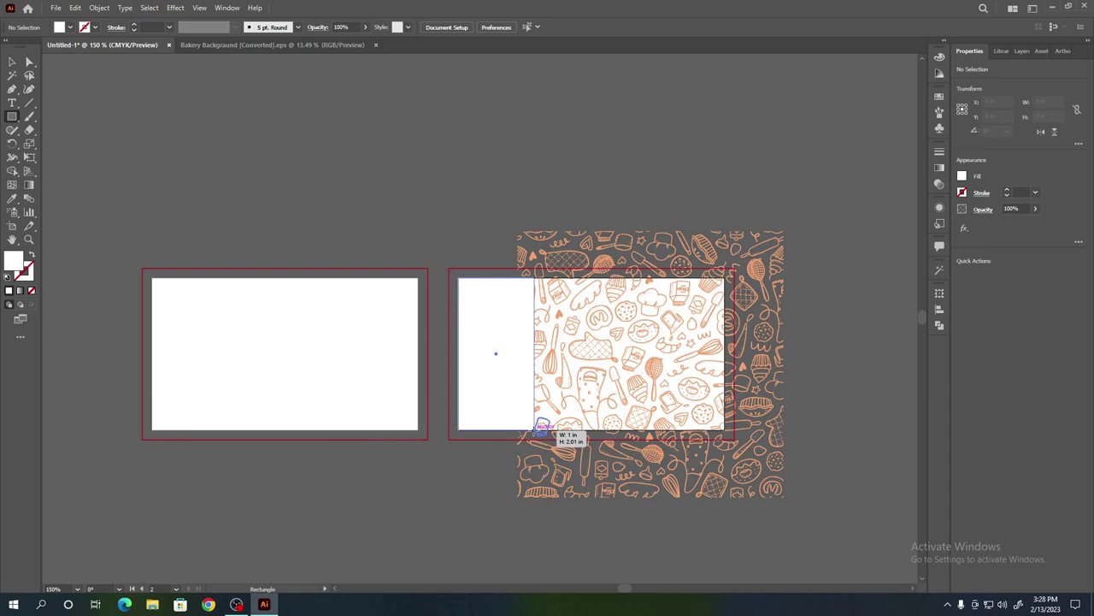
drag(536, 427, 537, 430)
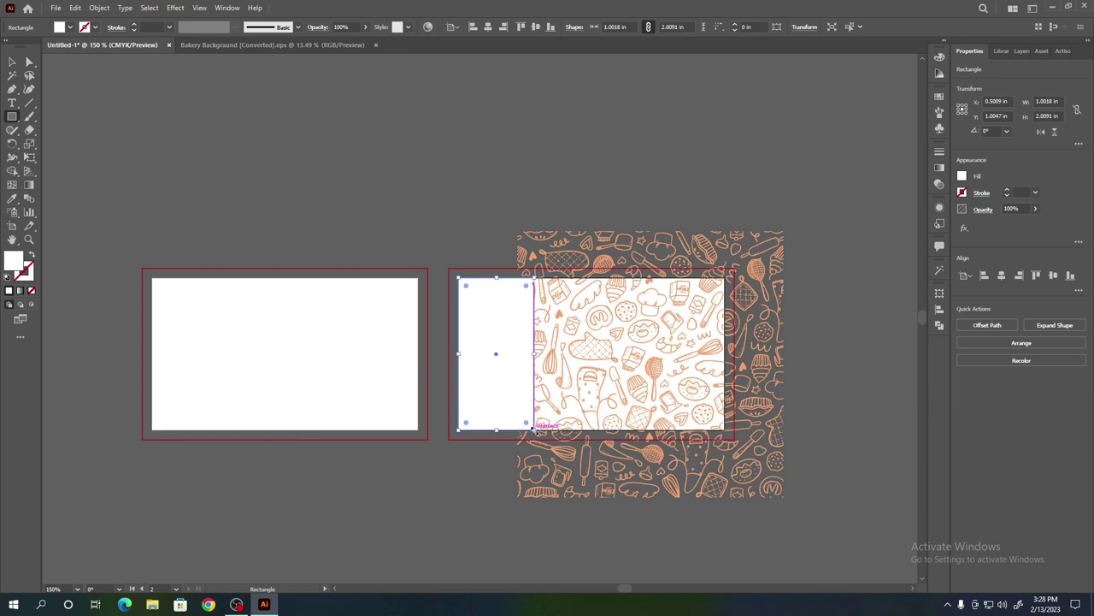
key(ctrl+z)
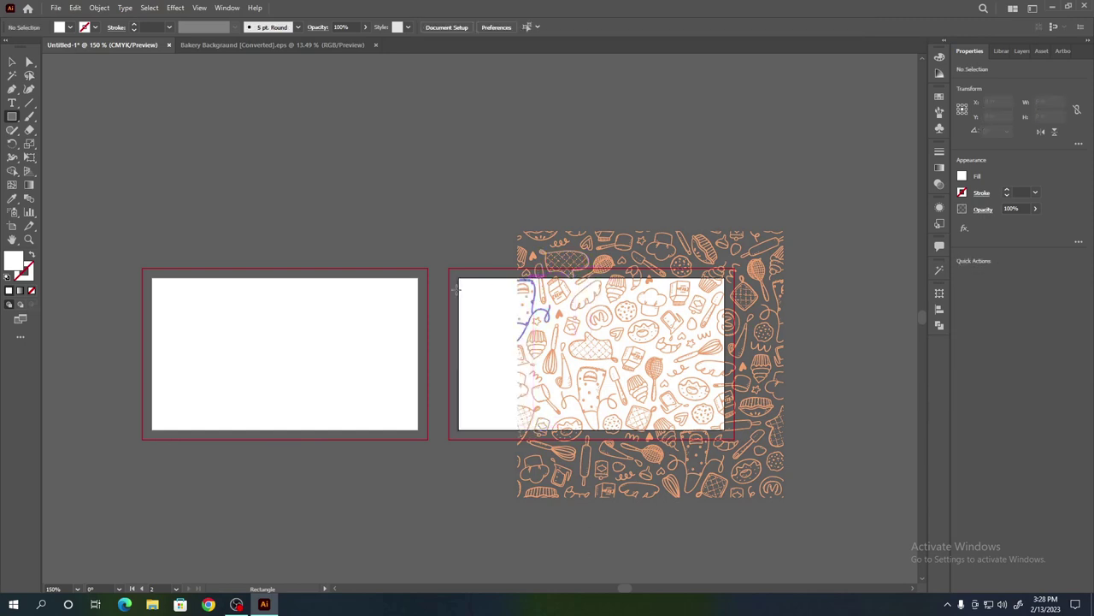
click(12, 62)
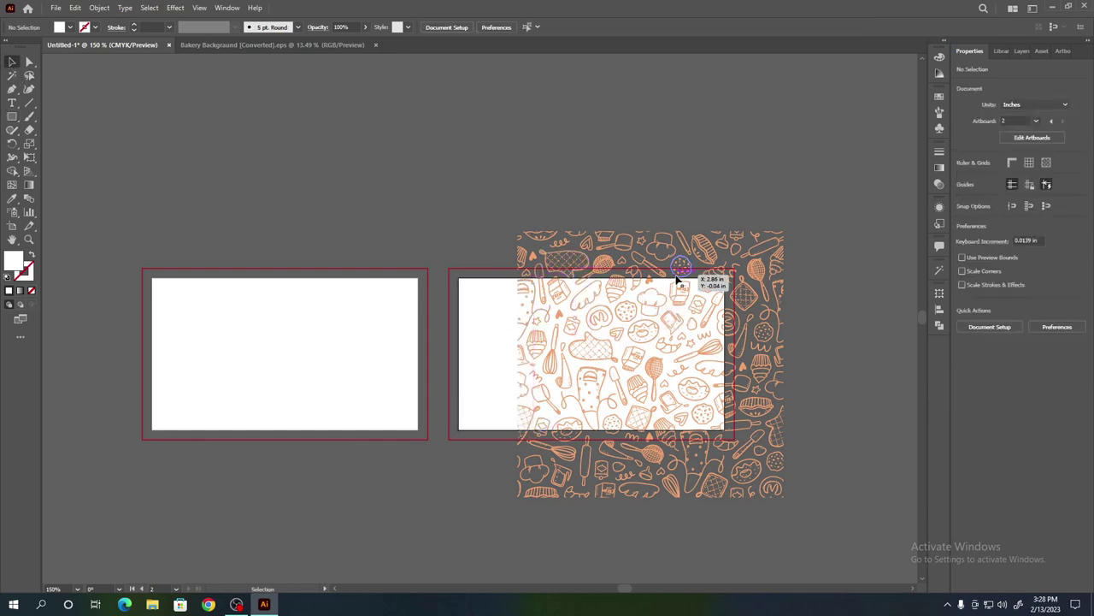
- Move the doodle pattern from the second card onto the first card, overhanging below it
drag(684, 276, 325, 288)
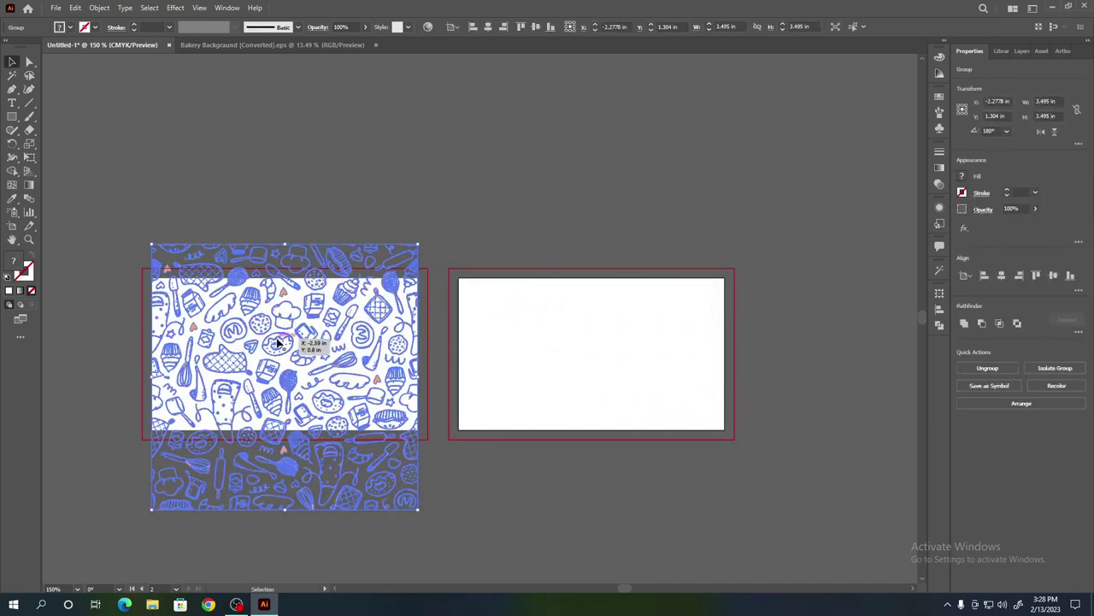
double_click(306, 343)
click(376, 389)
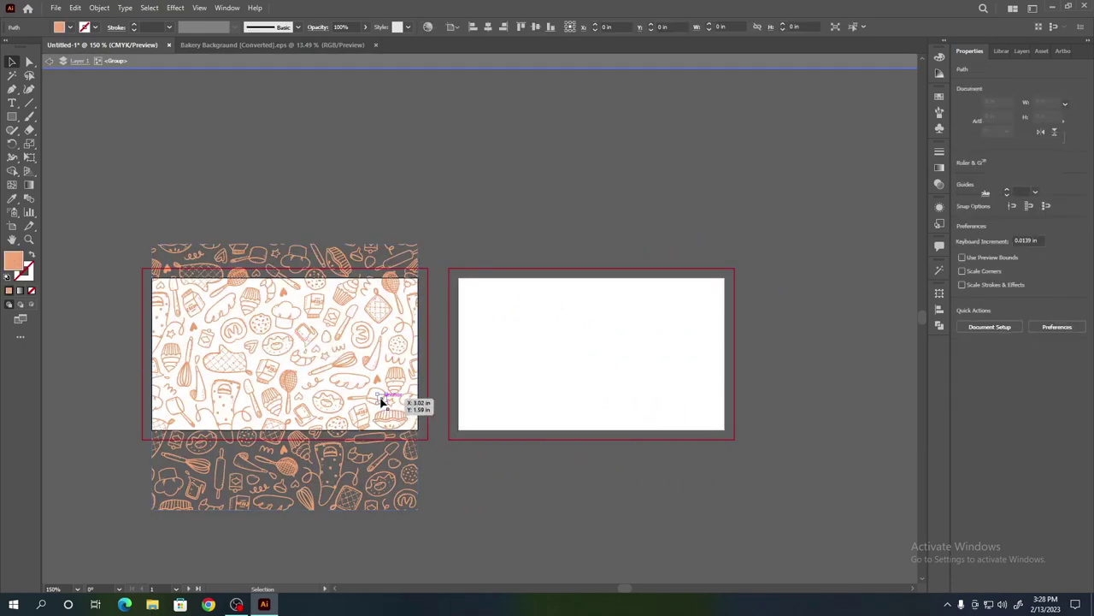
double_click(466, 460)
drag(325, 315, 358, 320)
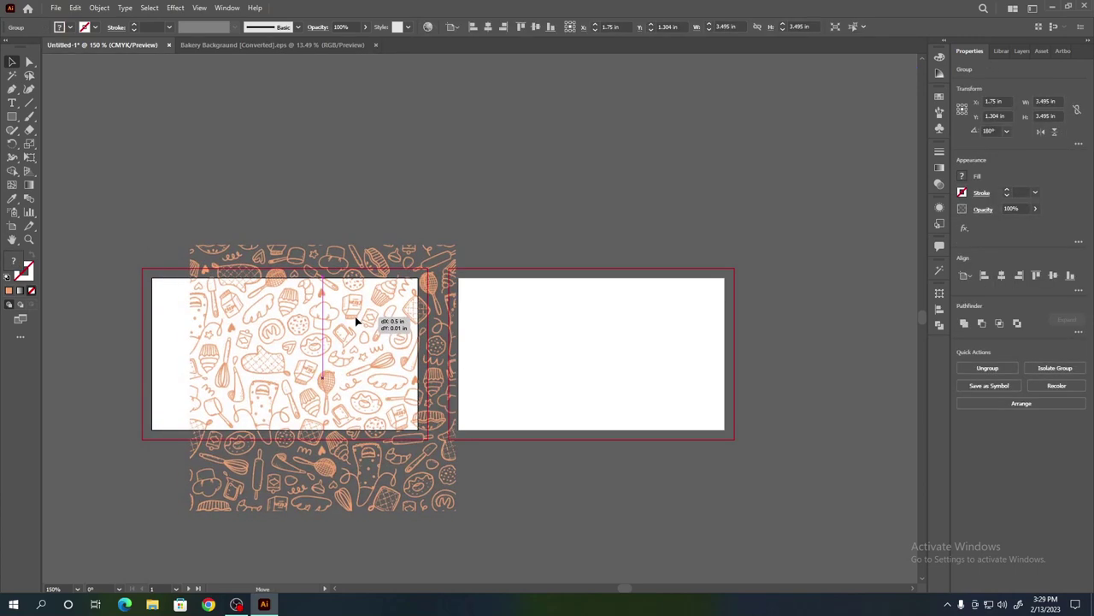
mouse_move(357, 320)
mouse_down()
mouse_move(382, 311)
mouse_move(356, 305)
mouse_up()
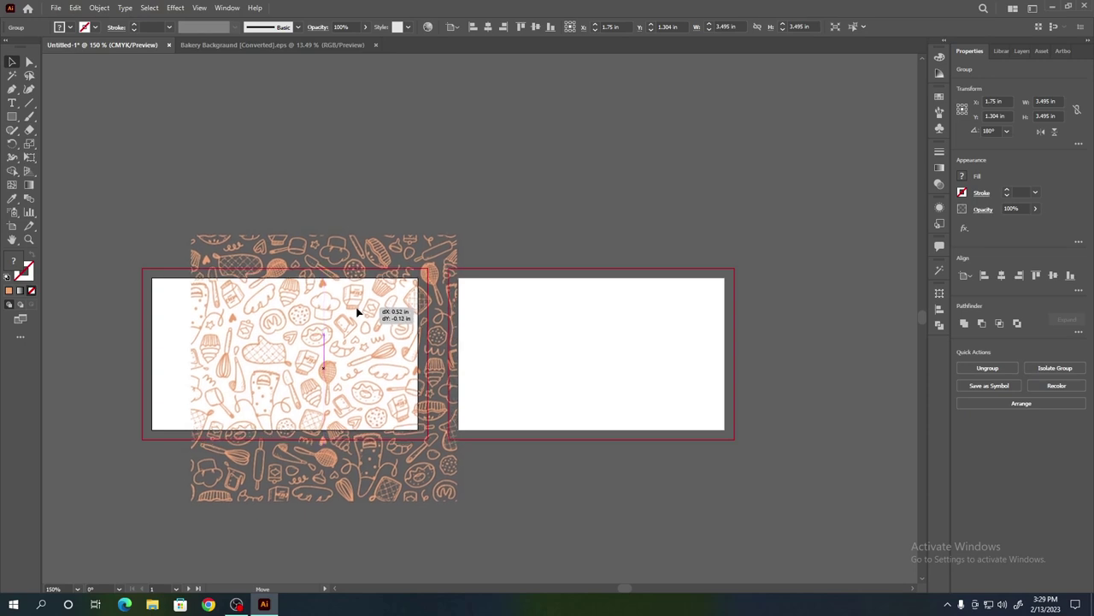
drag(358, 310, 358, 314)
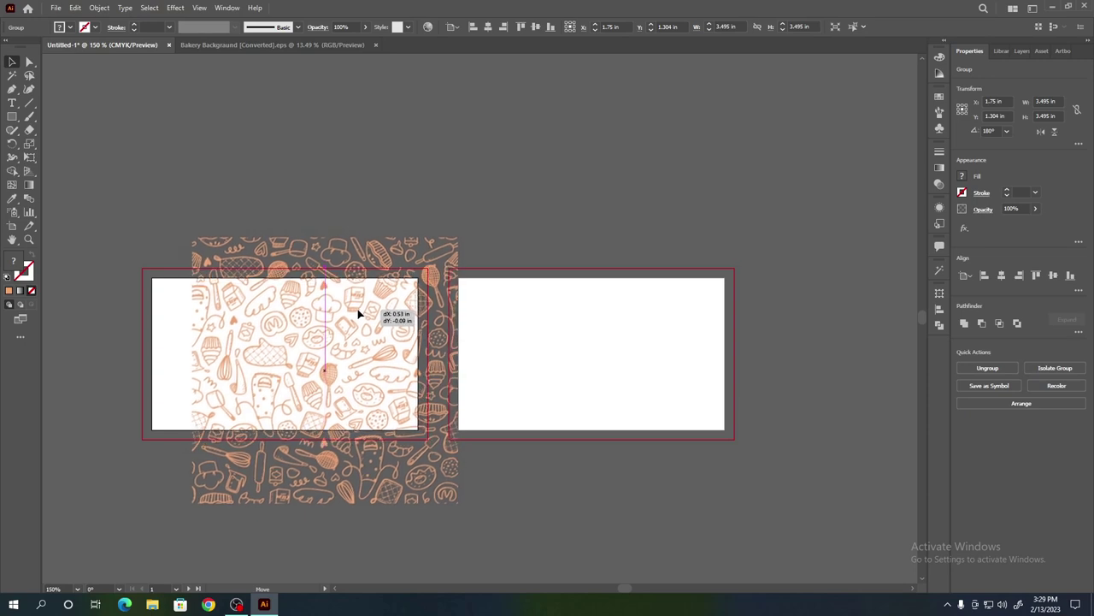
drag(359, 315, 367, 310)
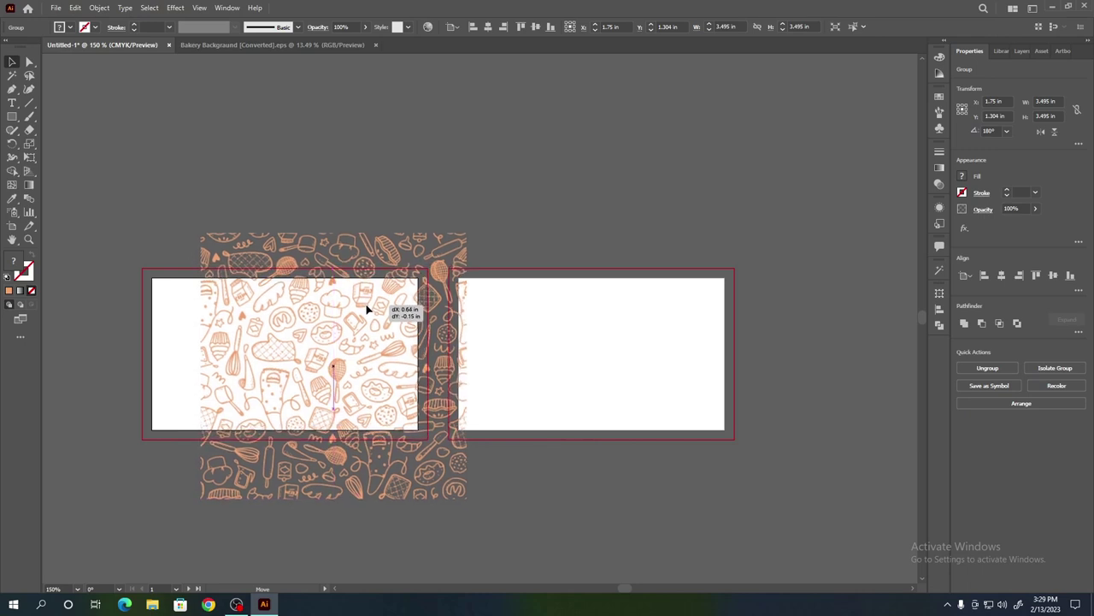
drag(367, 309, 319, 354)
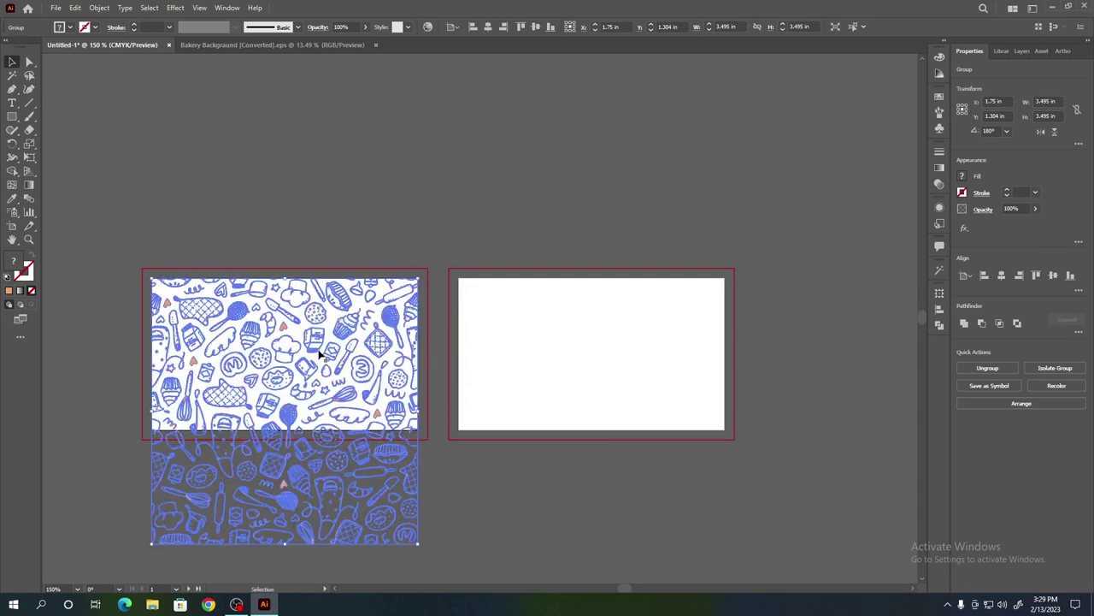
click(476, 505)
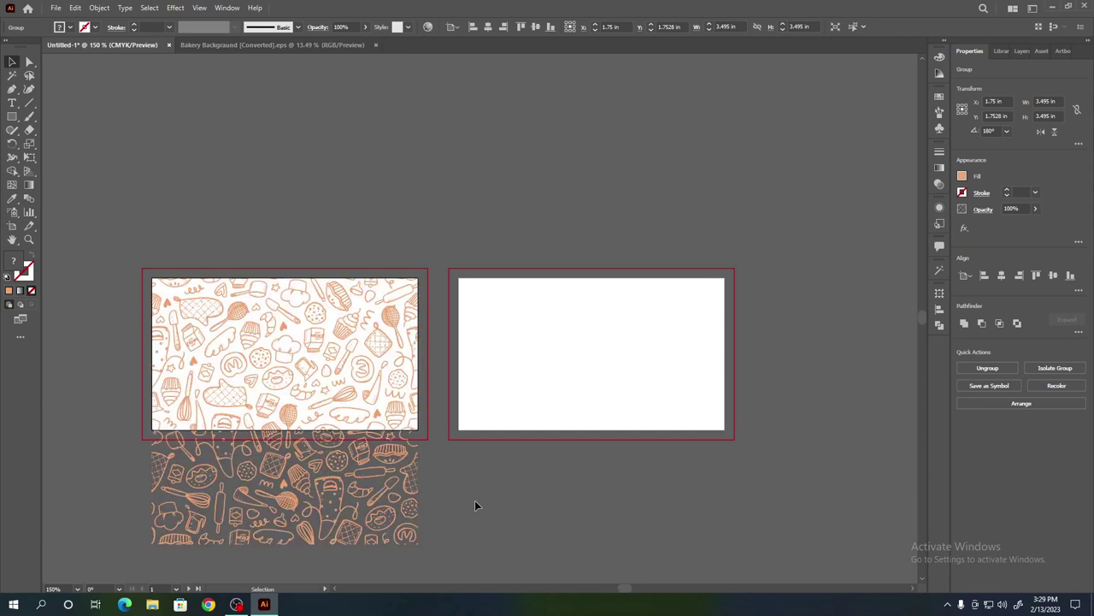
- Draw an orange rectangle about 1.08 × 1.99 in along the front card's left edge
click(12, 118)
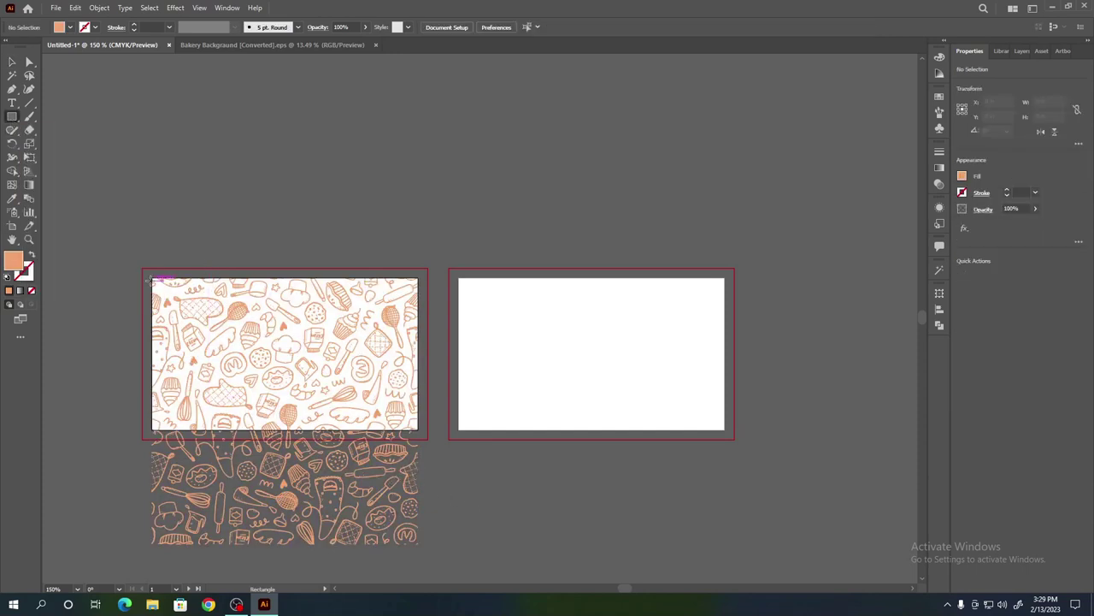
drag(151, 277, 234, 428)
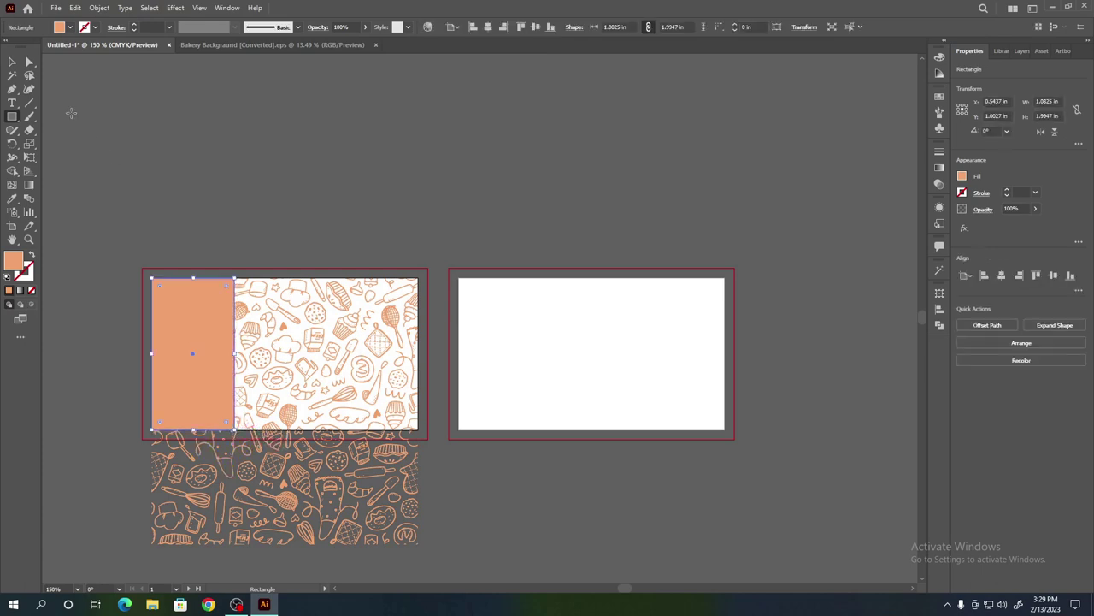
click(10, 62)
click(167, 151)
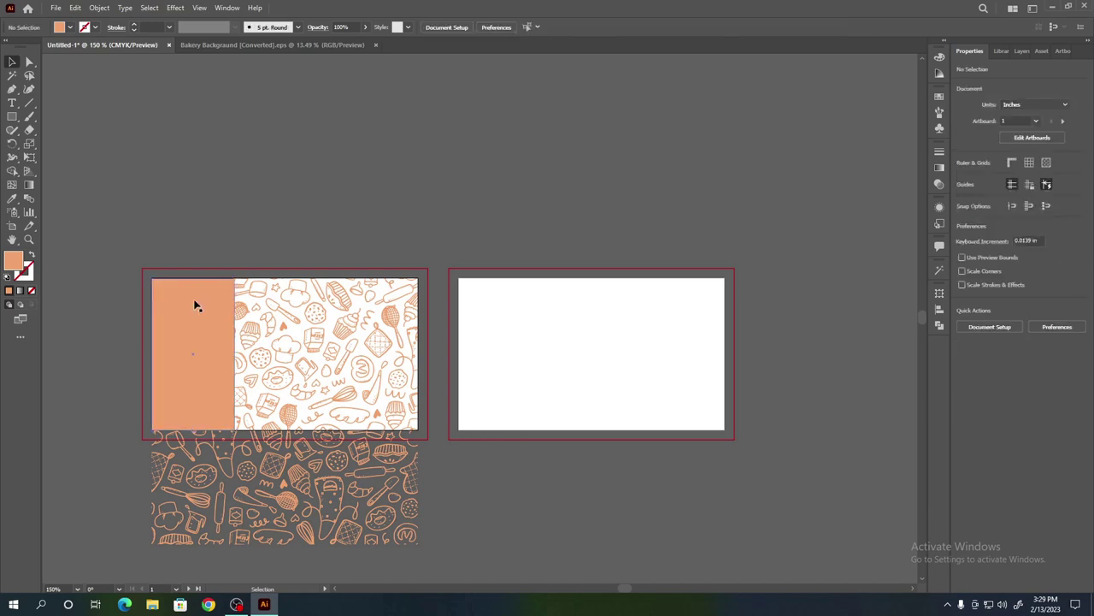
click(322, 44)
- Sample the pattern's dark brown and draw a small brown square in the Bakery file
click(297, 176)
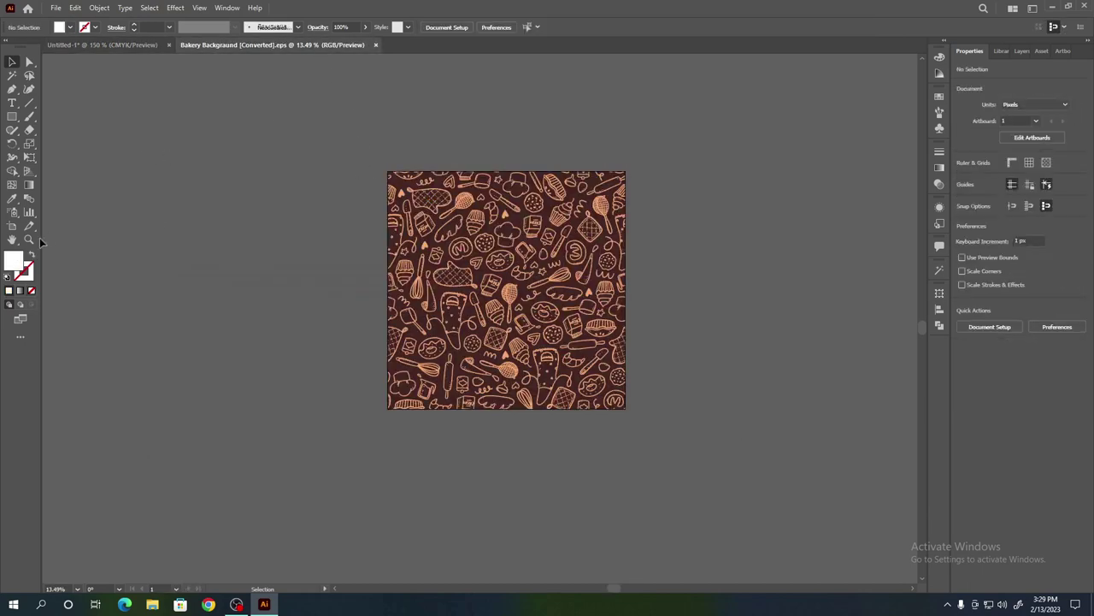
click(12, 201)
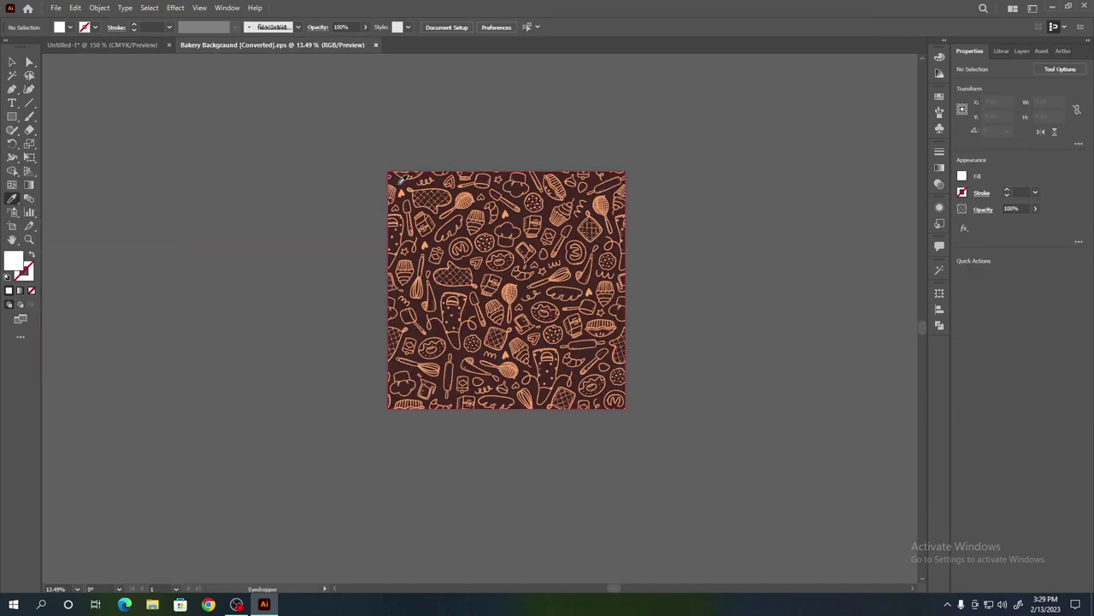
click(397, 183)
click(10, 63)
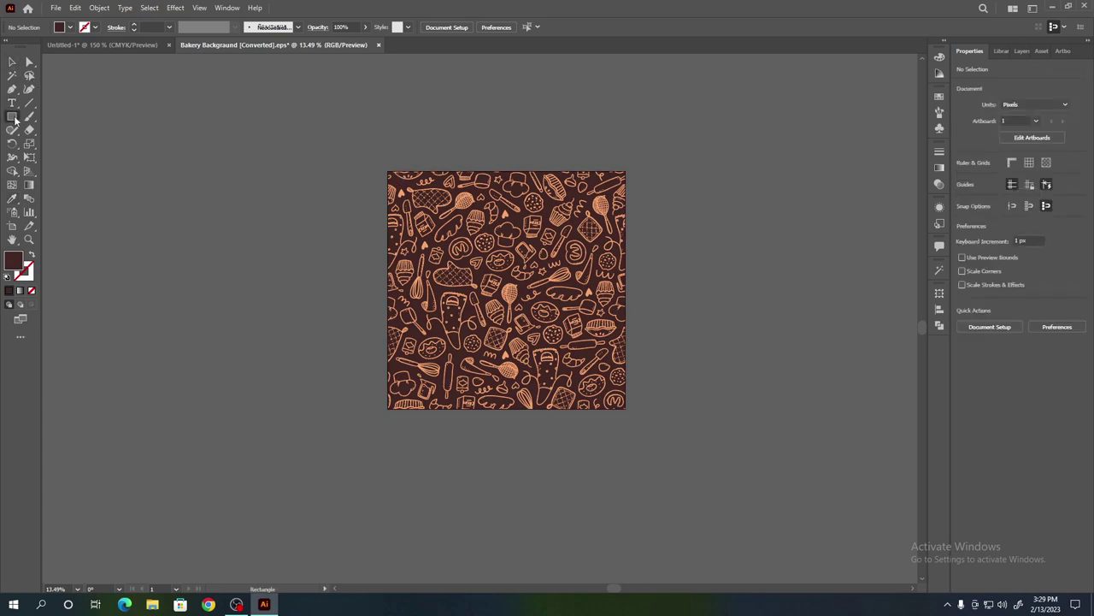
click(12, 116)
drag(274, 261, 297, 282)
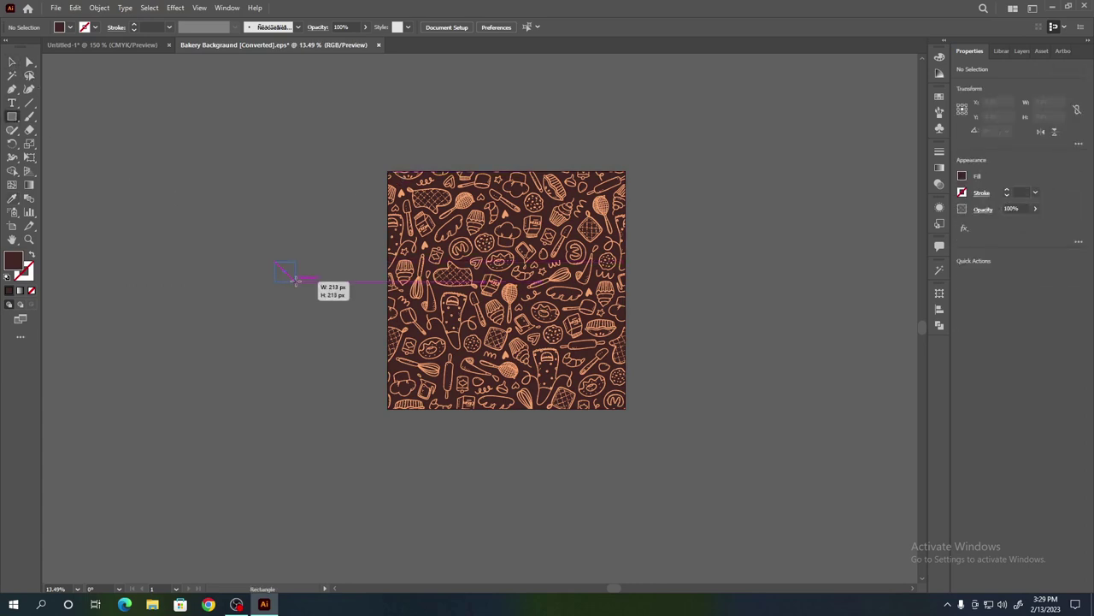
key(v)
click(199, 232)
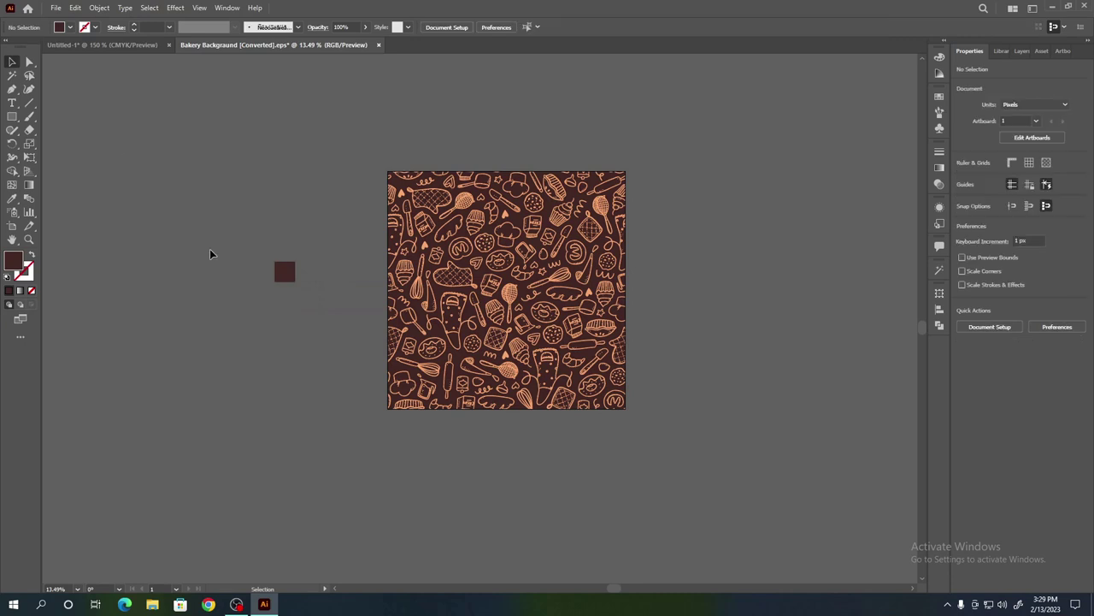
click(290, 281)
- Paste the brown square into the card document and shrink it beside the cards
click(128, 44)
key(ctrl+v)
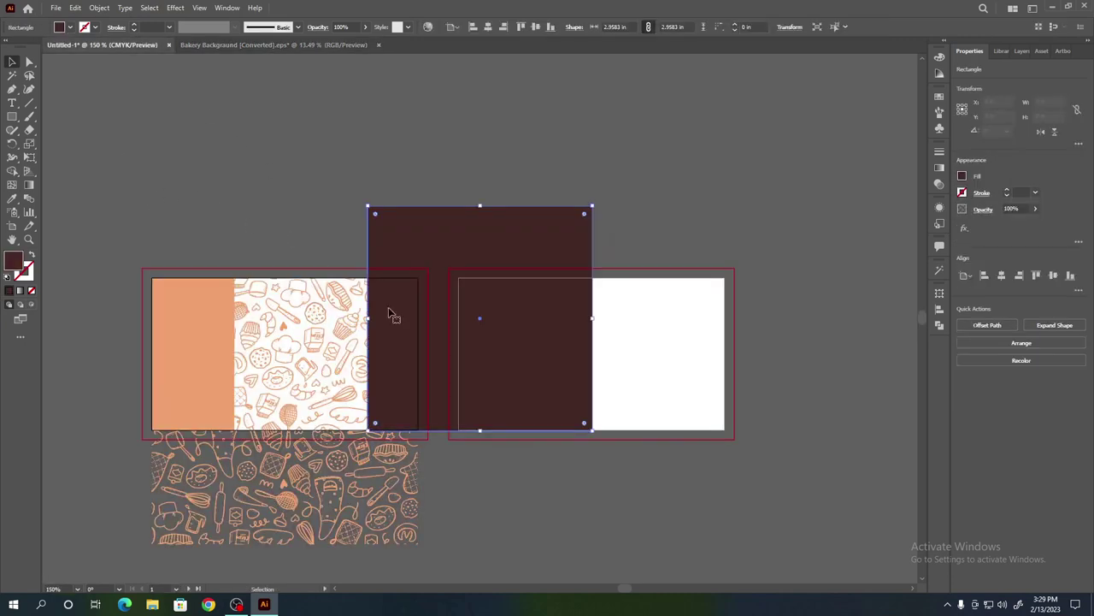
drag(484, 322, 475, 317)
mouse_move(578, 422)
mouse_down()
mouse_move(378, 222)
mouse_move(120, 263)
mouse_up()
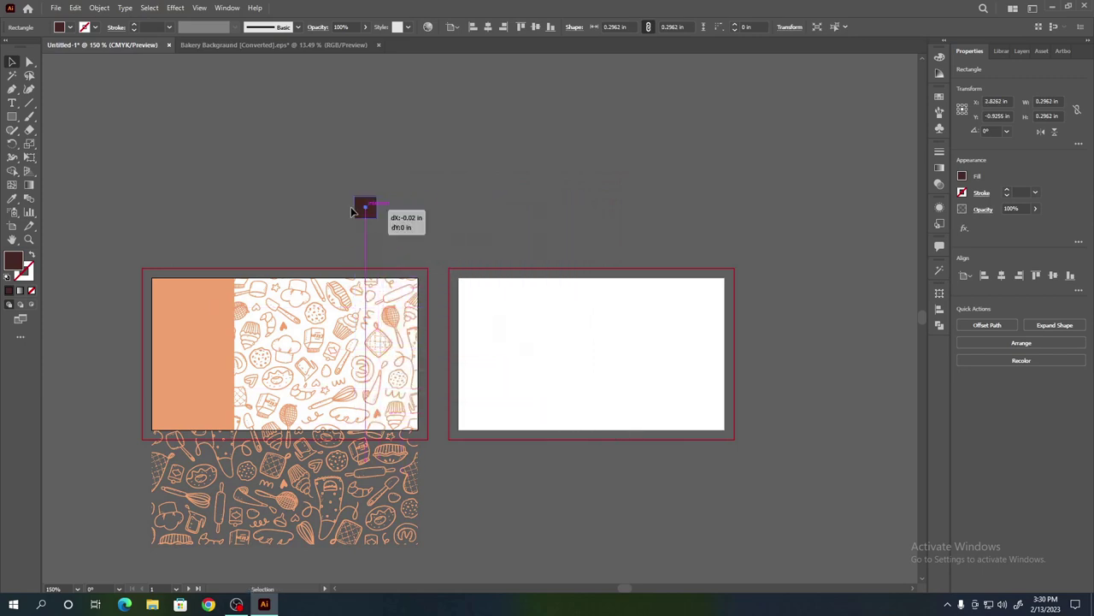
click(193, 222)
- Recolour the orange band dark maroon by eyedropping the small brown square
click(191, 333)
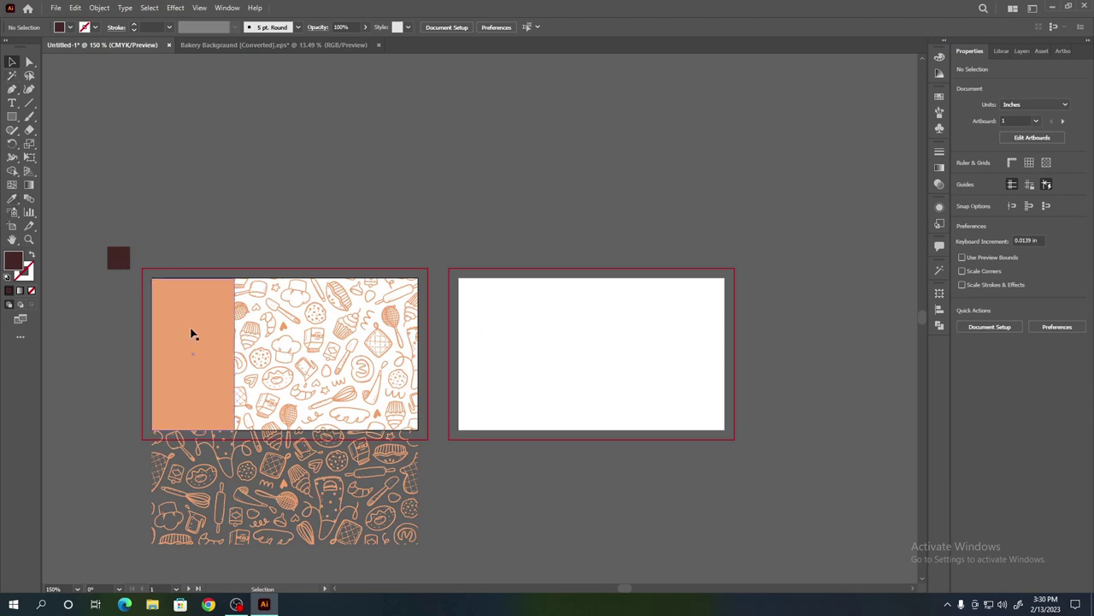
click(12, 200)
click(118, 257)
click(12, 62)
click(106, 134)
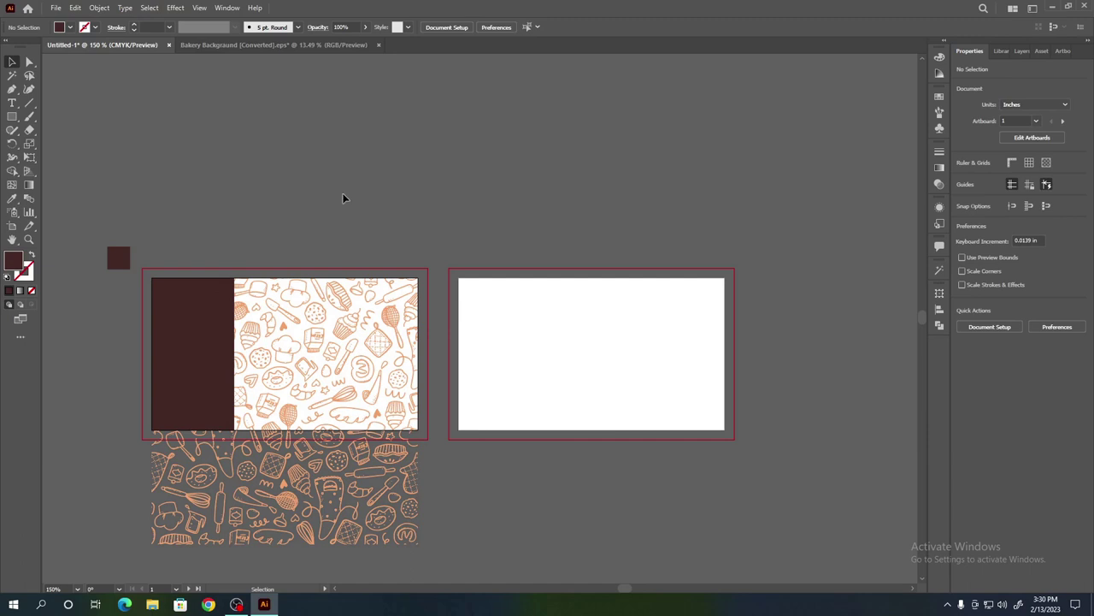
click(12, 116)
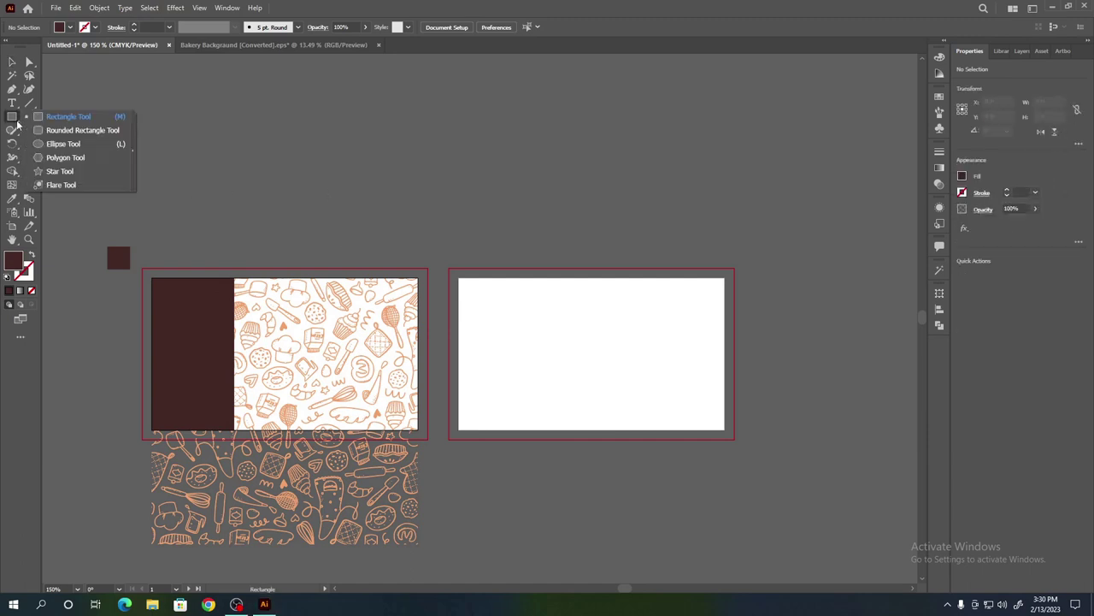
- Draw a circle about 1.29 in wide straddling the maroon band and doodle pattern
click(51, 143)
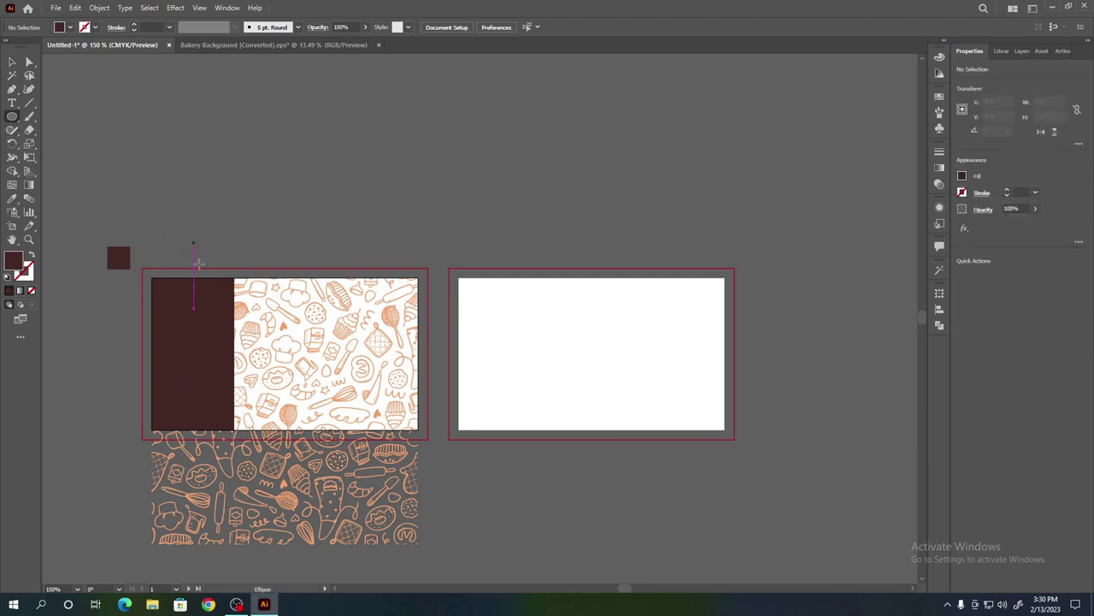
drag(210, 331, 274, 412)
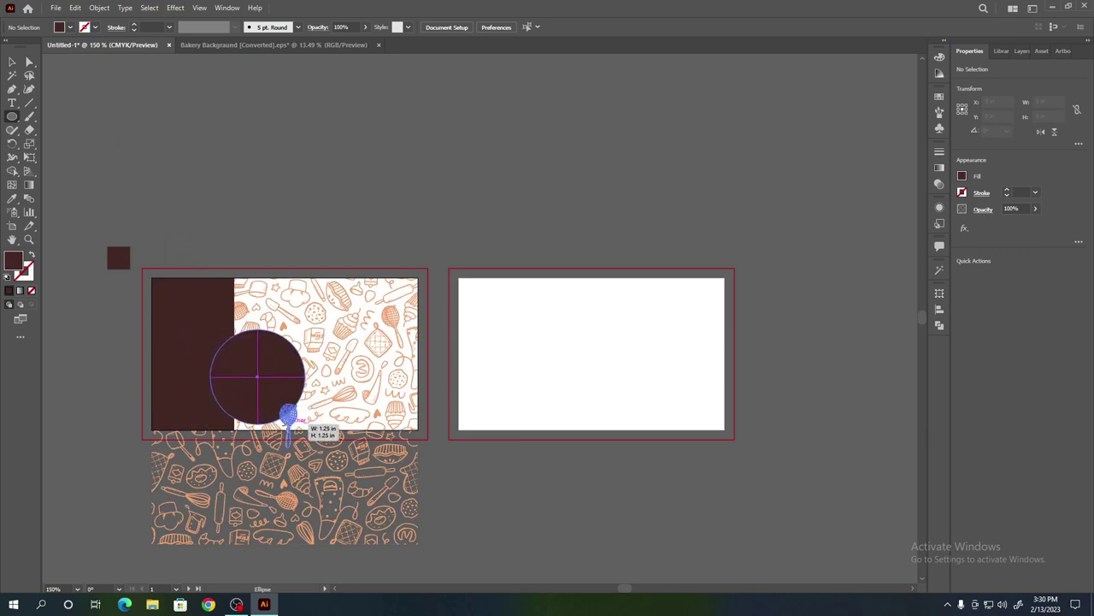
drag(274, 411, 290, 416)
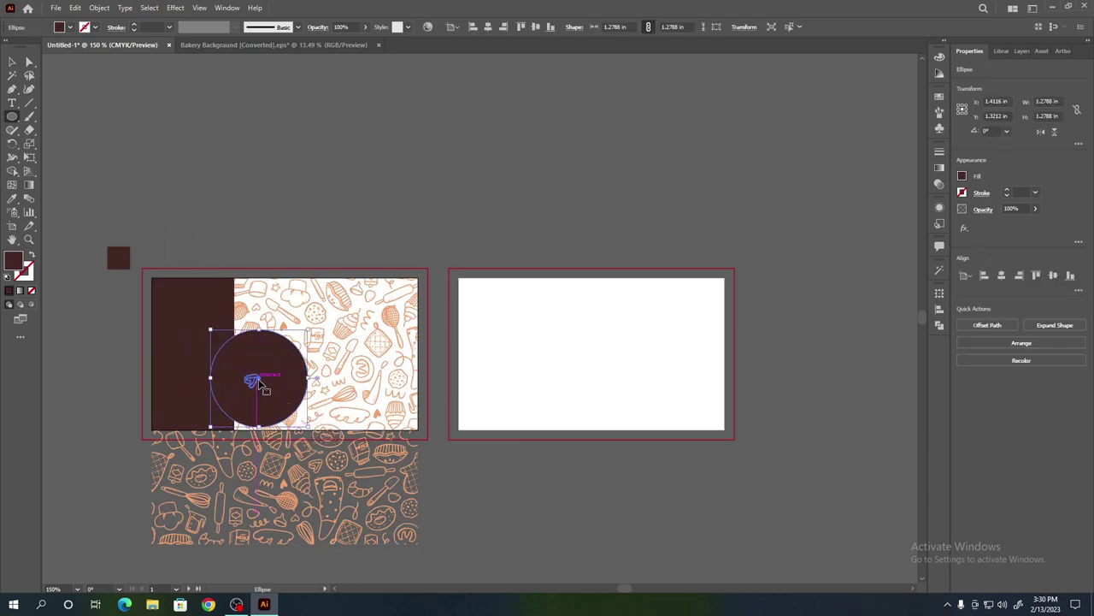
drag(261, 382, 235, 354)
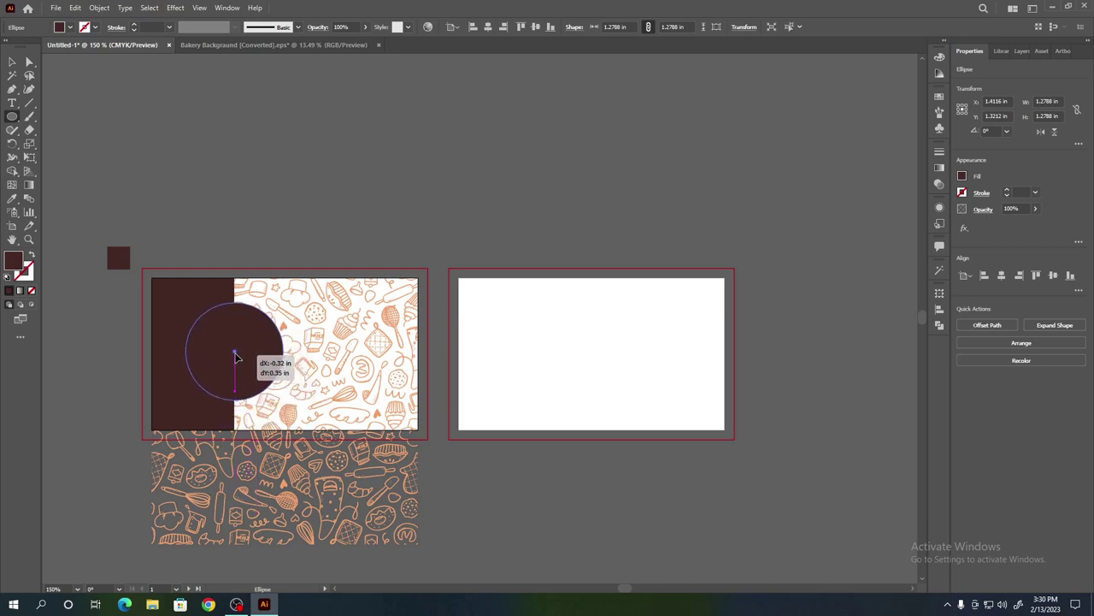
drag(234, 354, 281, 399)
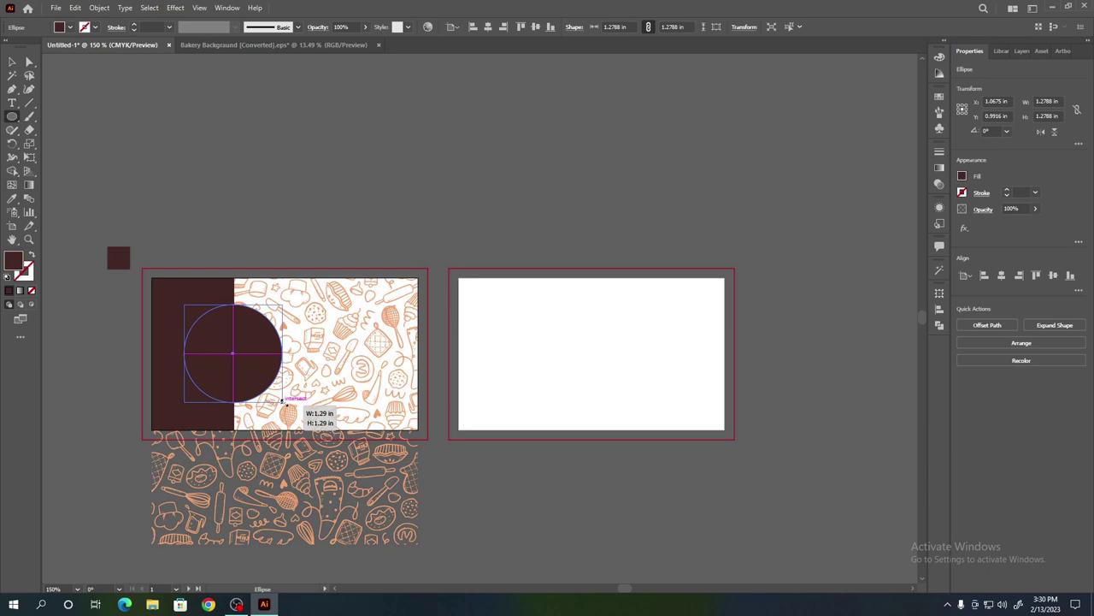
drag(282, 400, 284, 401)
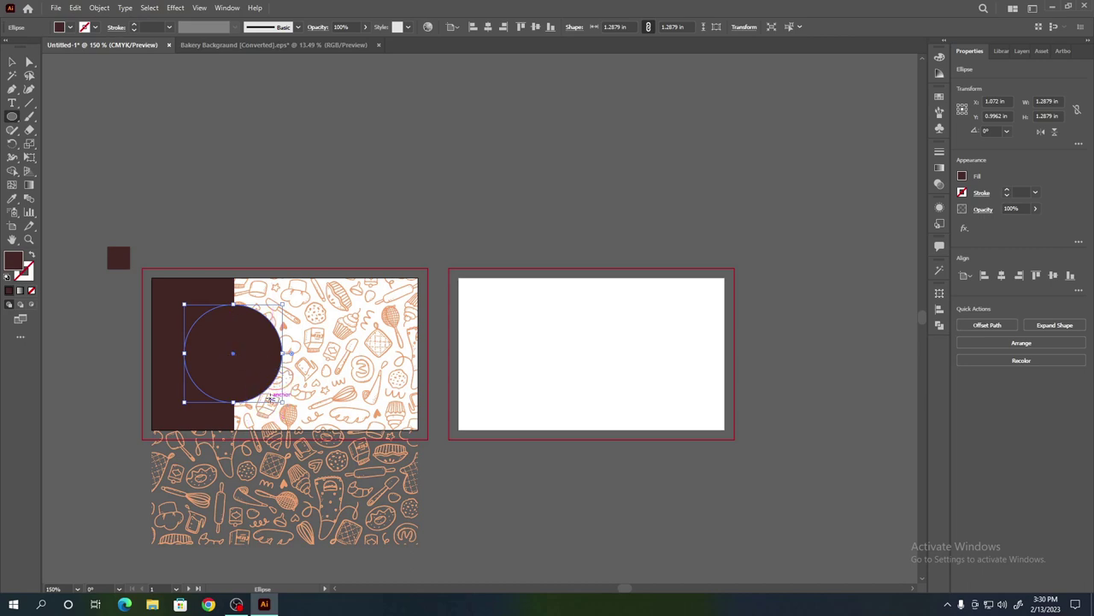
- Fill the circle white using the Eyedropper
click(12, 198)
click(487, 298)
click(12, 61)
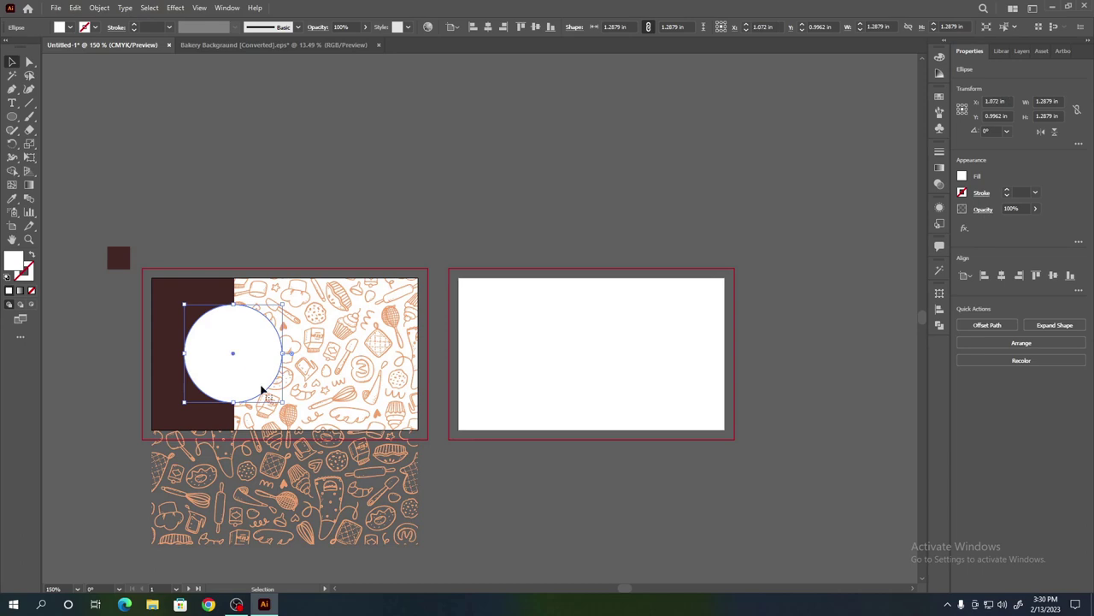
- Enlarge the white circle to about 1.395 in and shift it slightly left
drag(282, 401, 292, 413)
drag(237, 360, 234, 357)
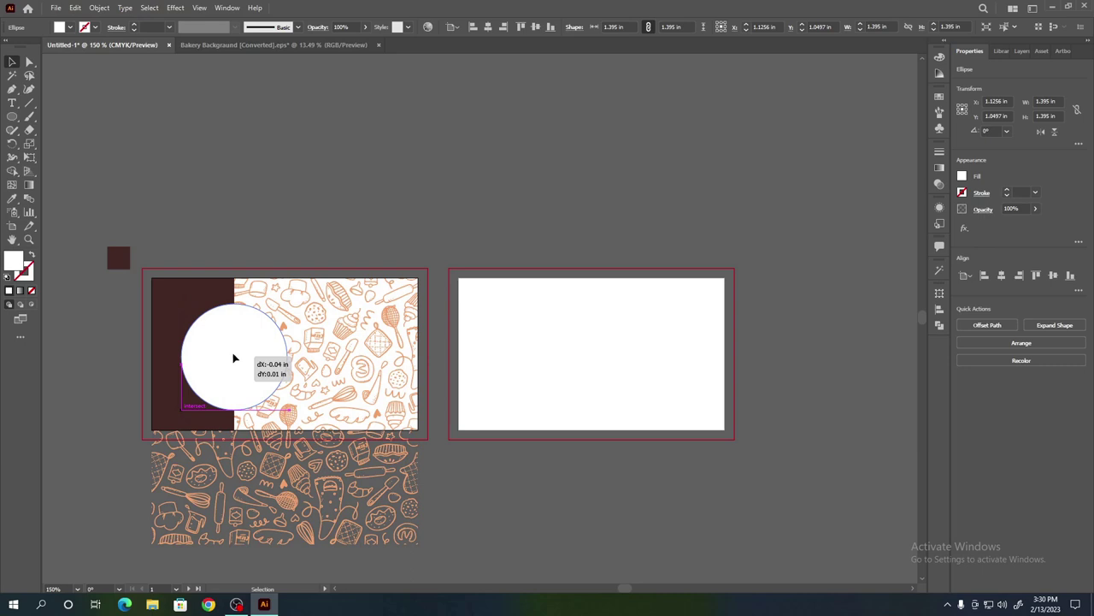
drag(234, 357, 235, 358)
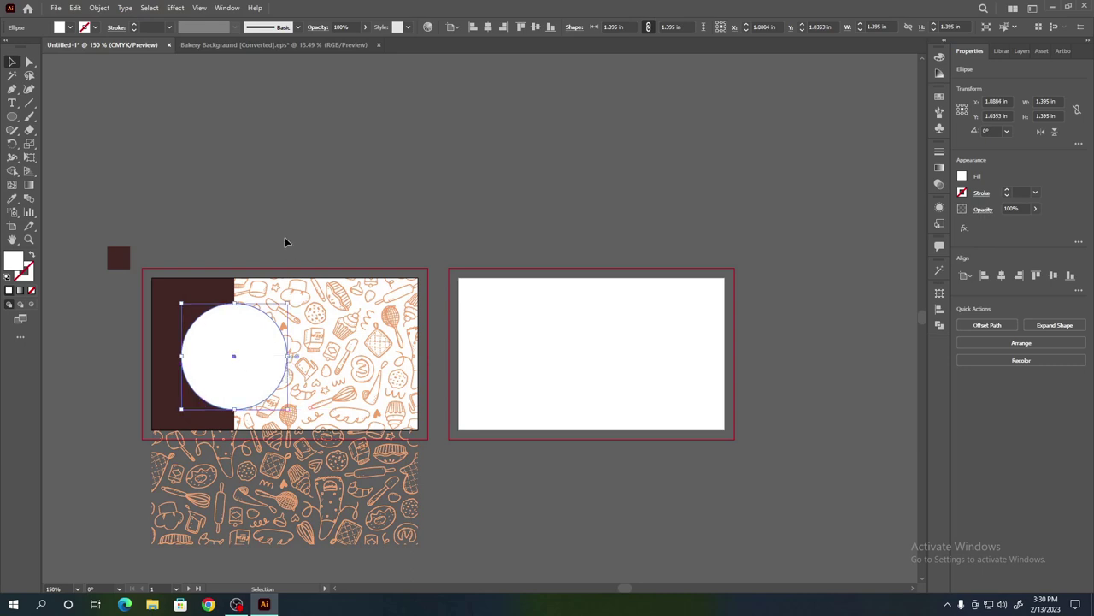
click(241, 253)
- Copy the white circle and Paste in Front to stack a duplicate on it
click(247, 359)
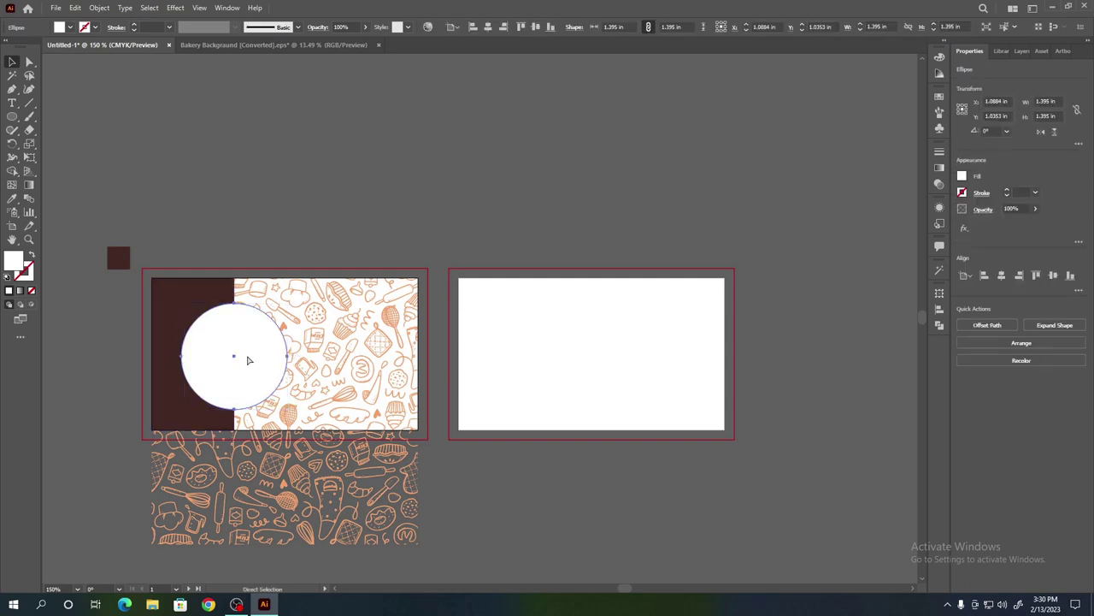
click(75, 8)
click(102, 64)
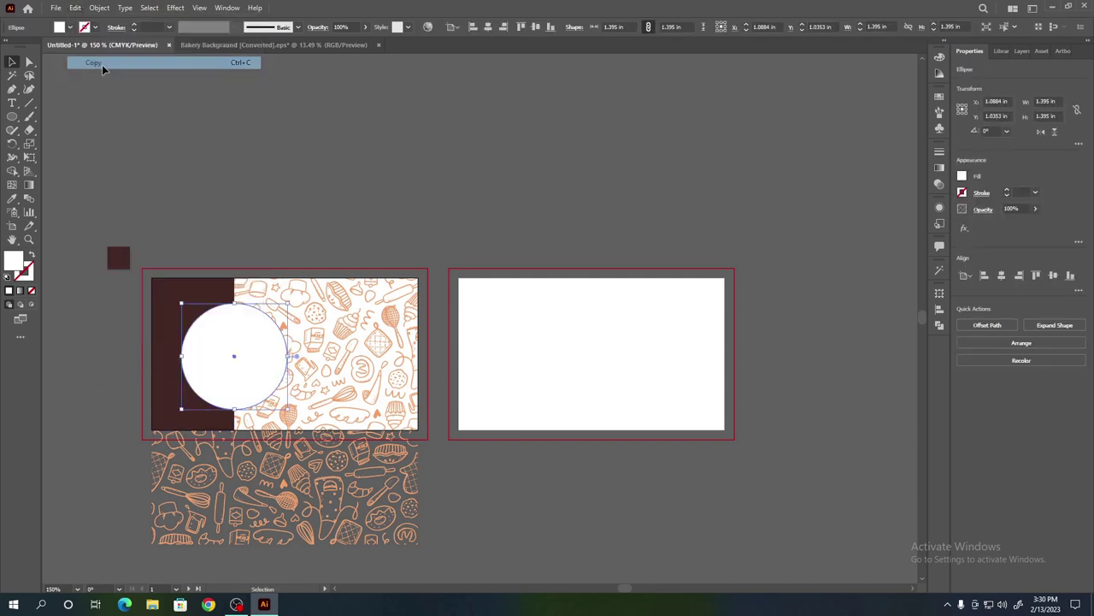
click(76, 9)
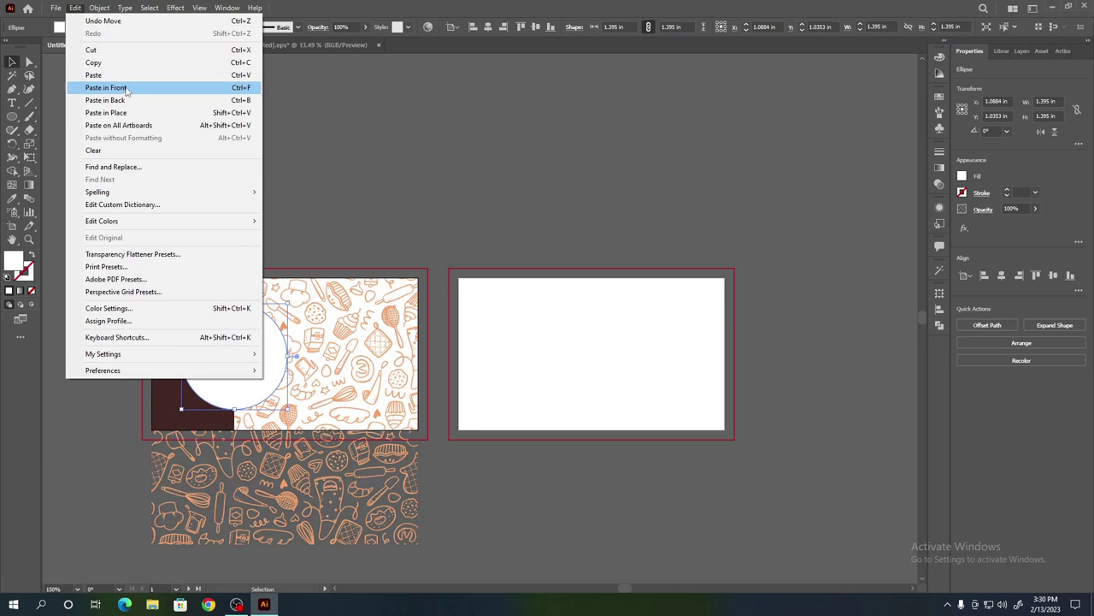
click(126, 88)
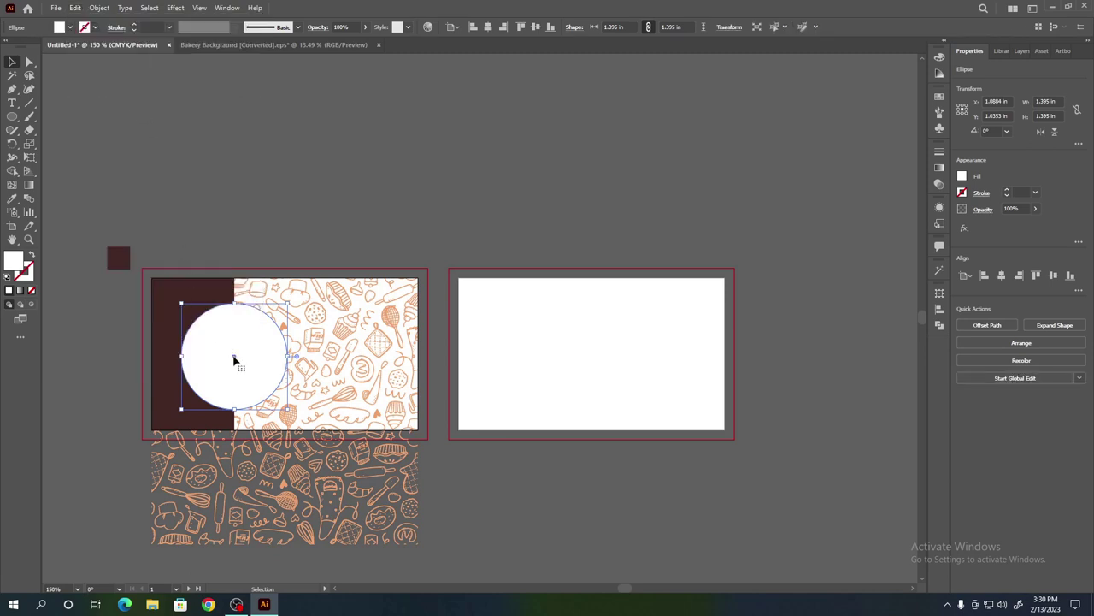
- Shrink the pasted copy to about 1.32 in and nudge it right and down
drag(287, 409, 286, 407)
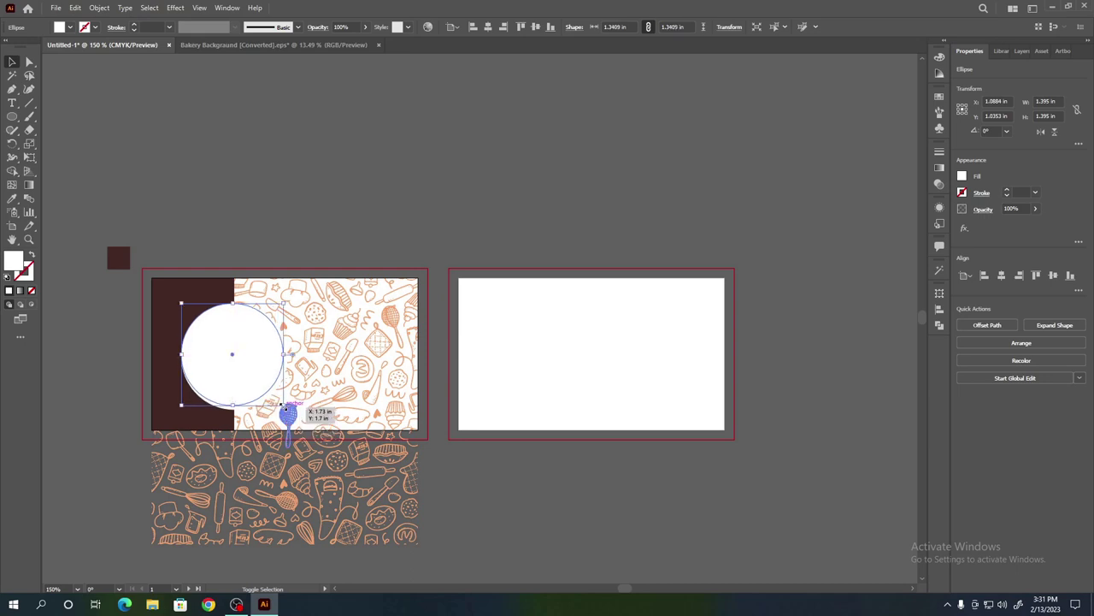
key(Right)
key(Right)
key(Down)
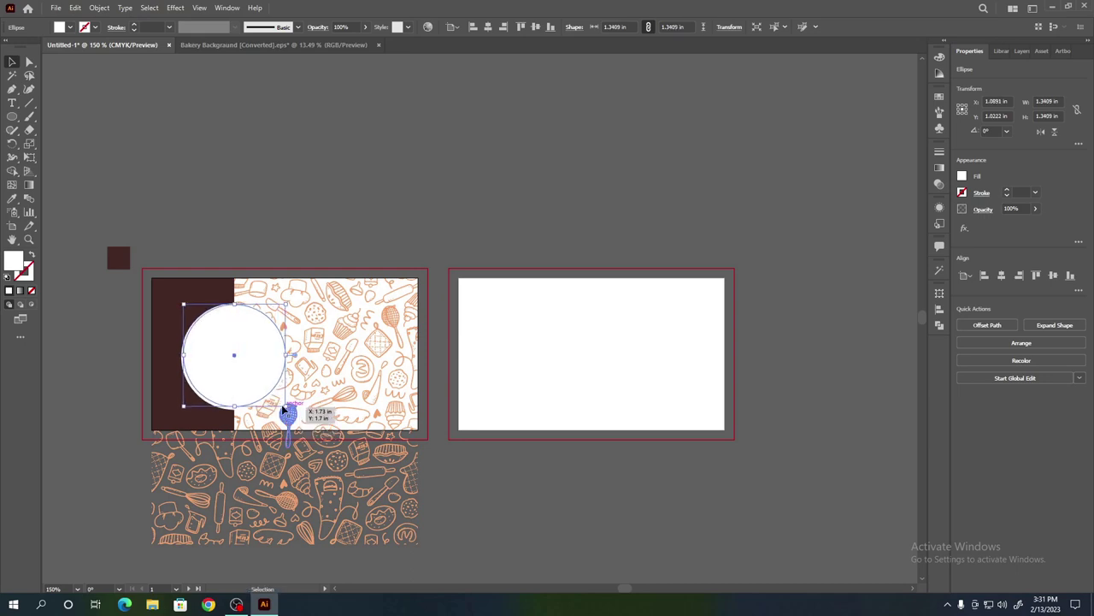
key(Down)
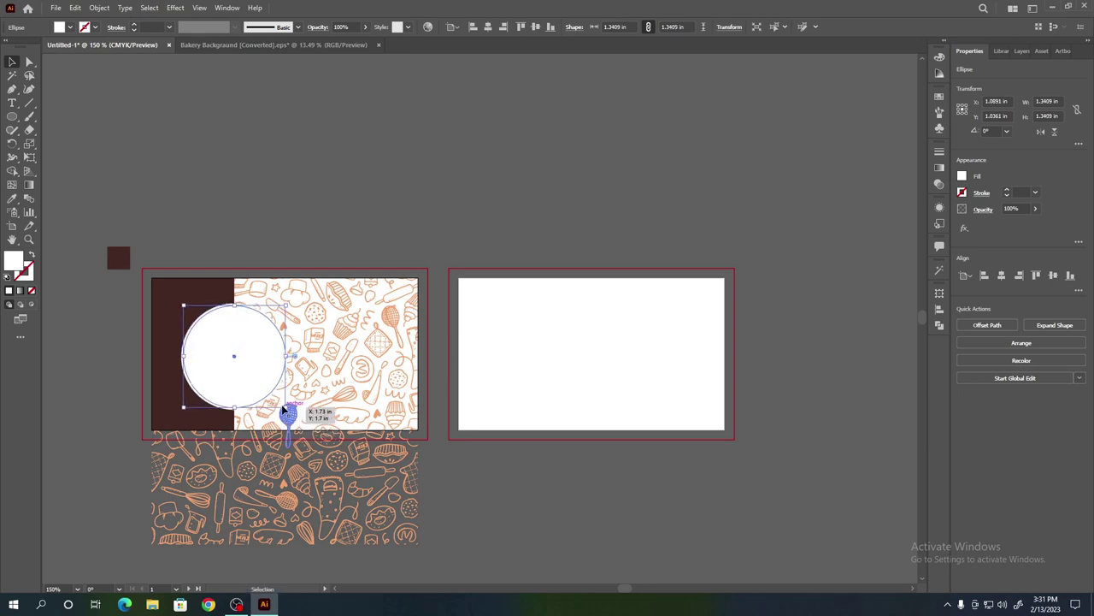
drag(287, 408, 284, 405)
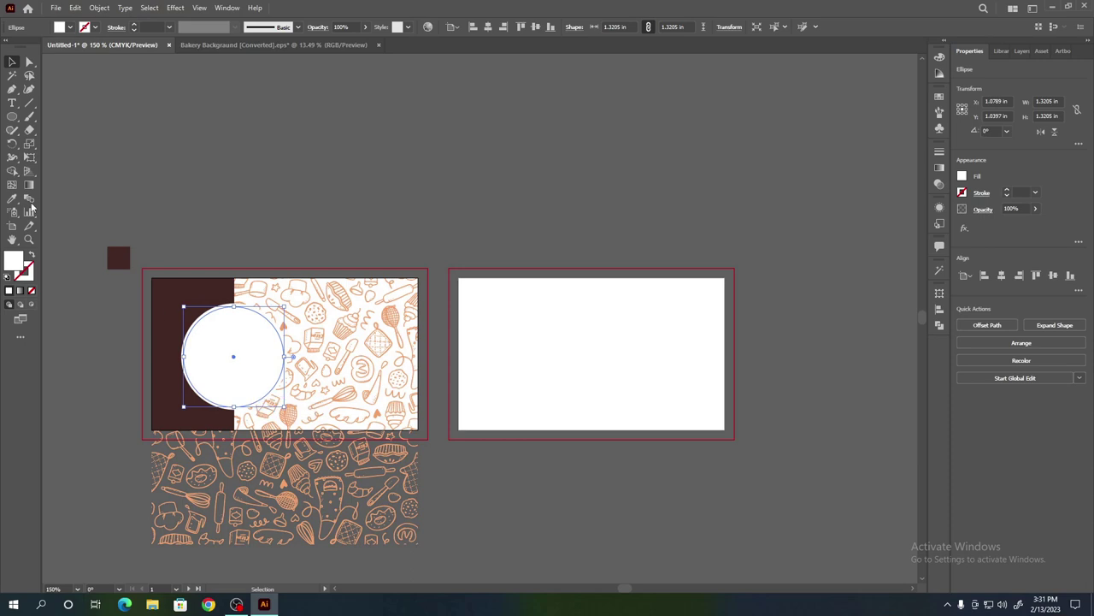
- Fill the top circle with dark brown using the Eyedropper
click(12, 202)
click(113, 256)
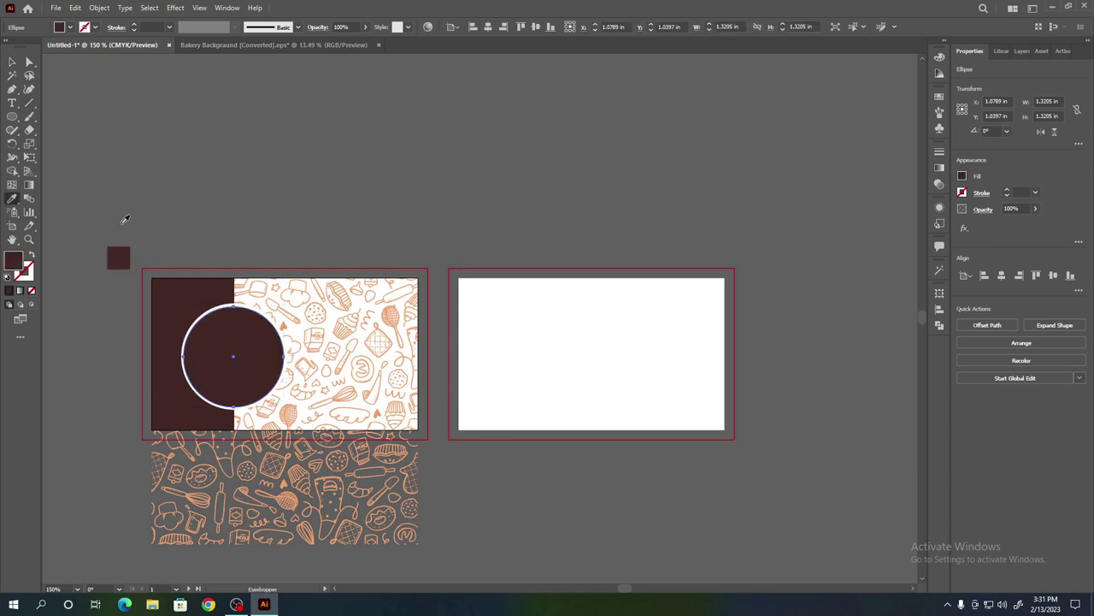
click(12, 62)
click(239, 363)
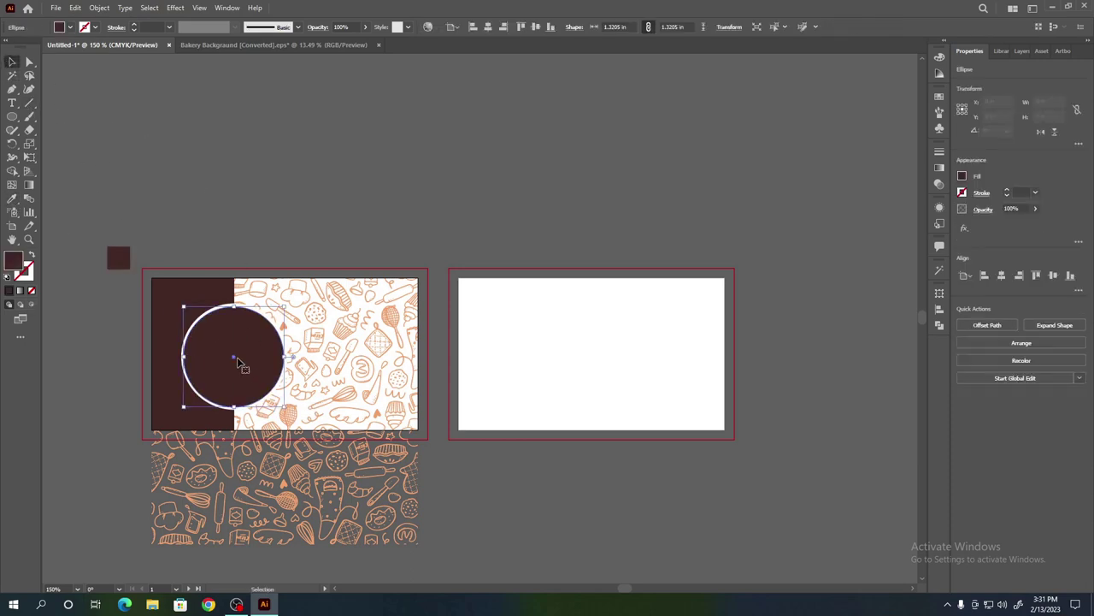
- Slightly enlarge the brown circle and nudge it into place over the white circle
key(Left)
drag(282, 405, 288, 413)
key(Left)
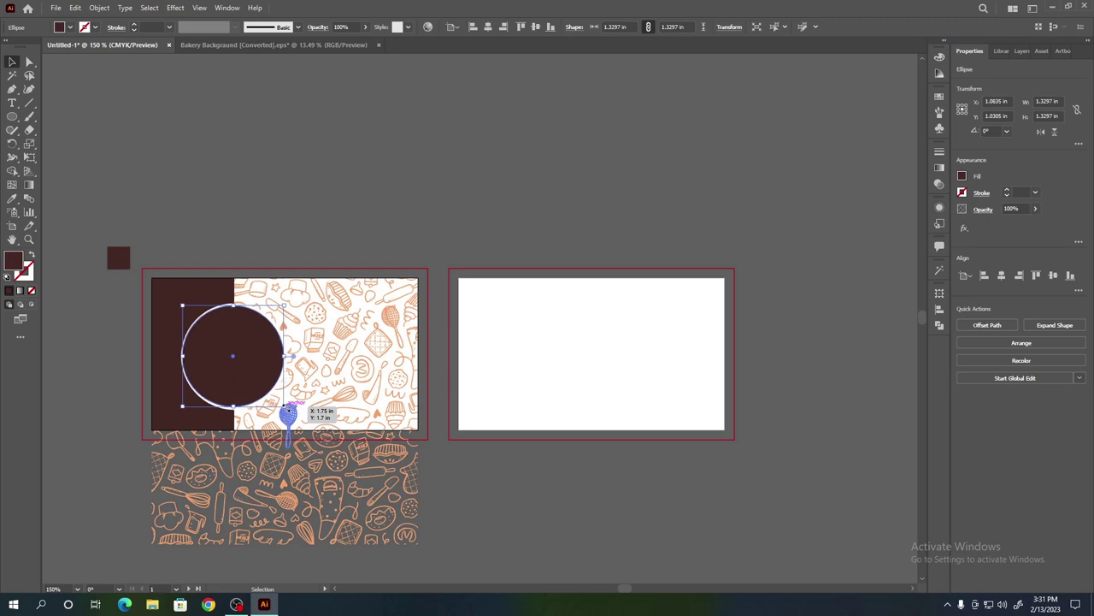
key(Down)
key(Right)
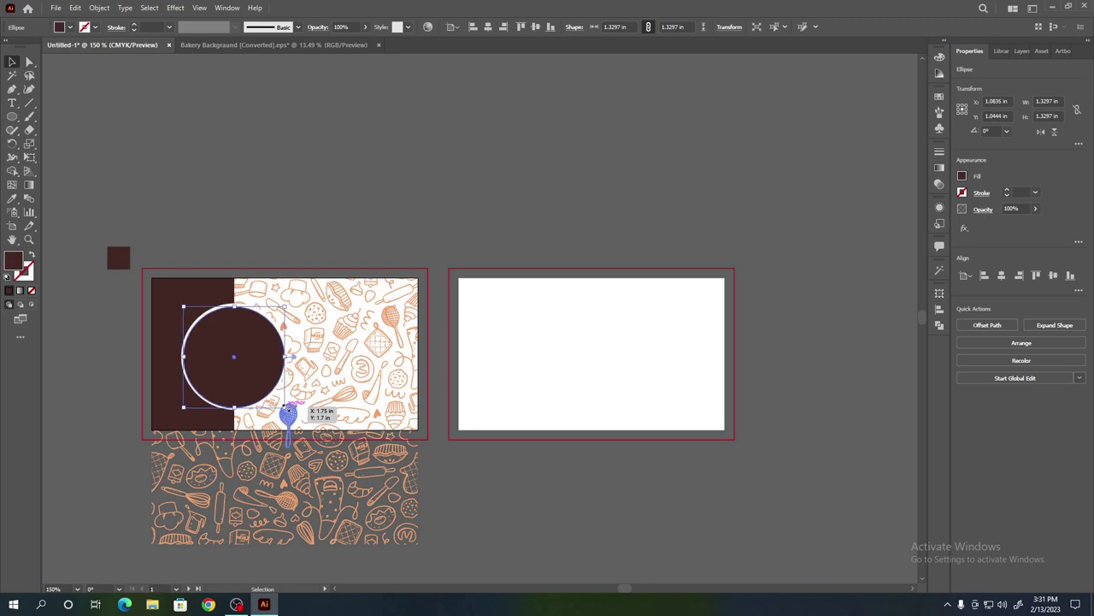
key(Left)
key(Up)
key(Down)
key(Up)
key(Down)
key(Up)
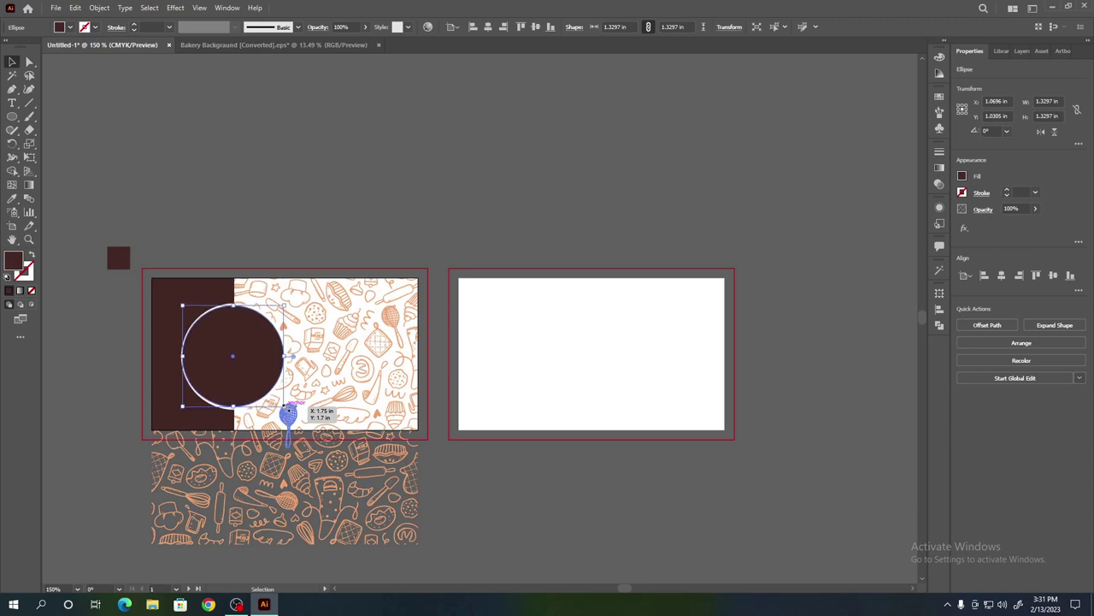
click(171, 128)
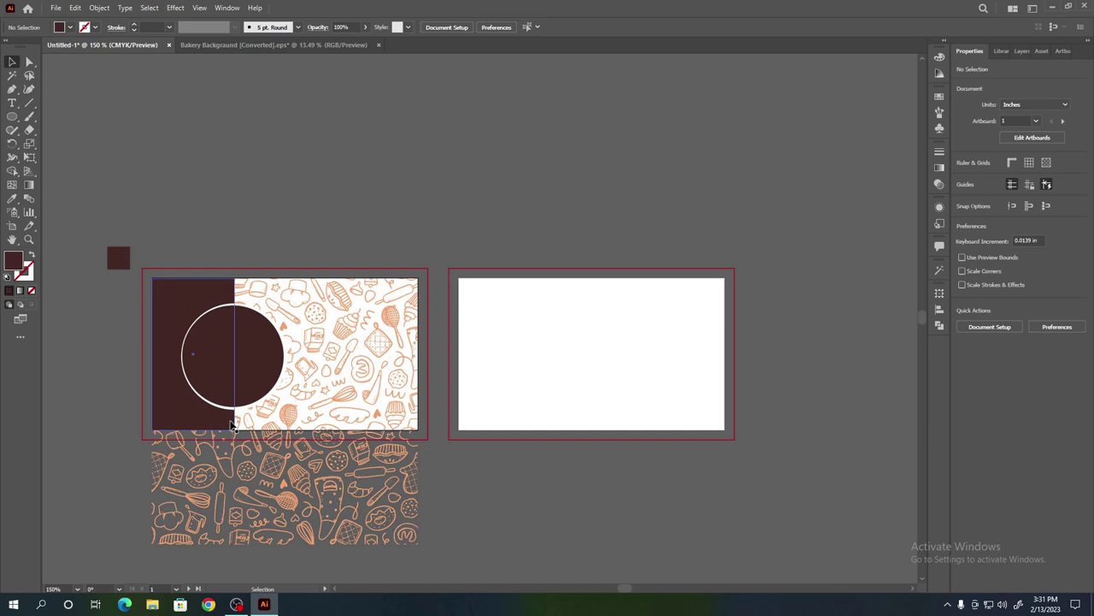
- Shrink the white back circle to about 1.3888 in and centre it behind the brown one
click(231, 312)
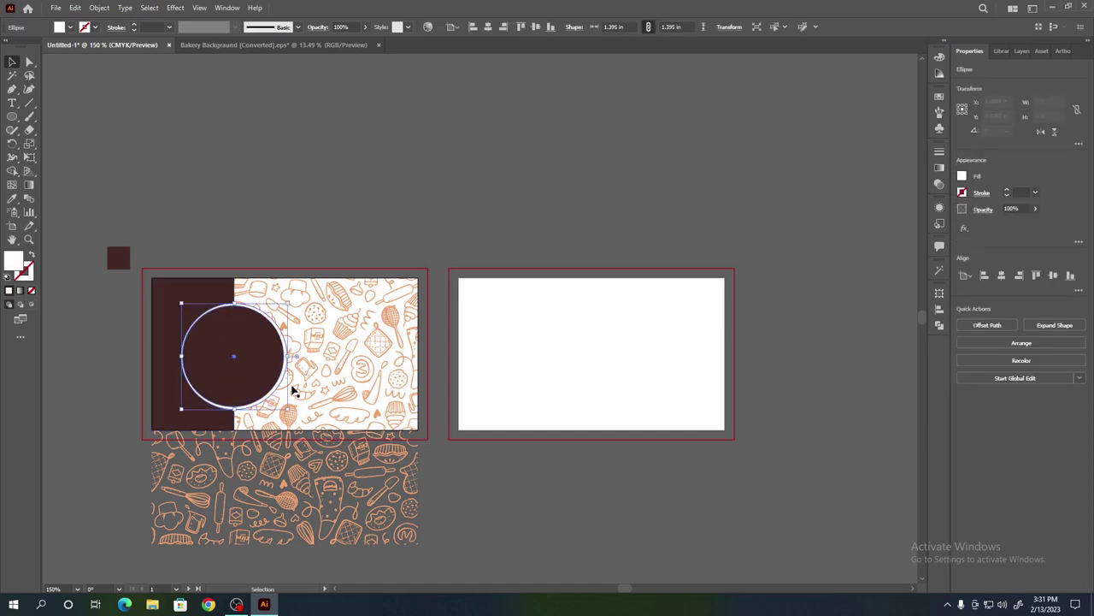
drag(289, 413, 289, 414)
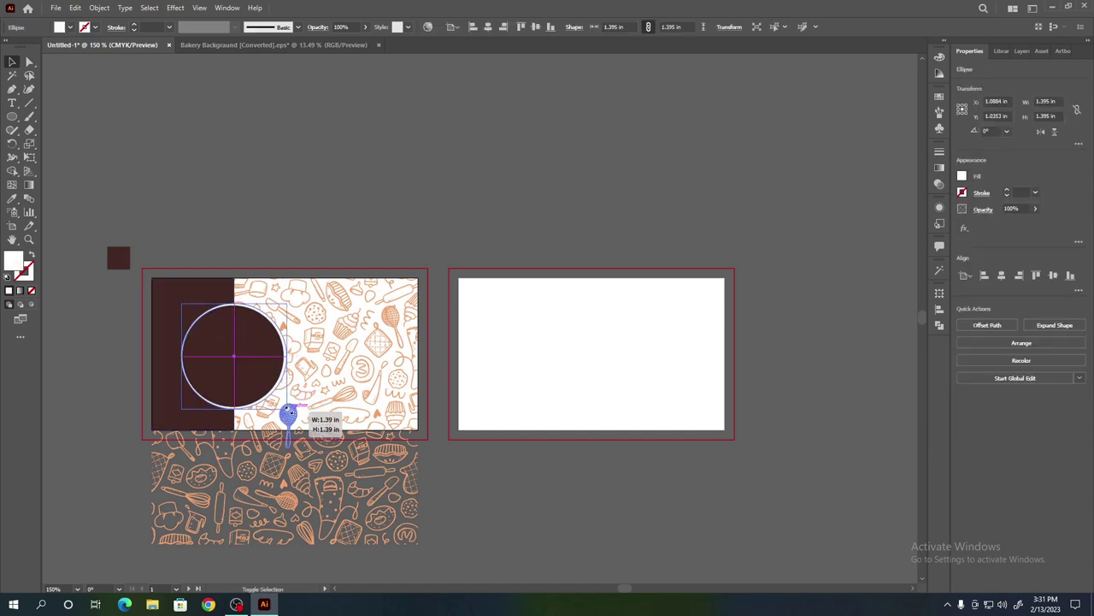
drag(289, 414, 288, 412)
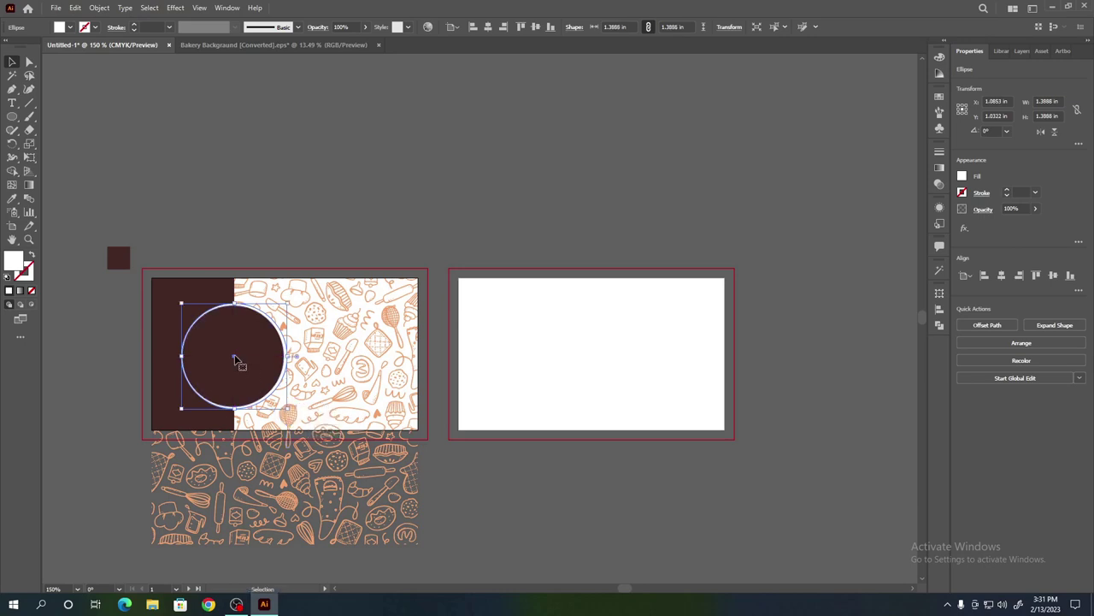
drag(236, 360, 230, 359)
click(89, 125)
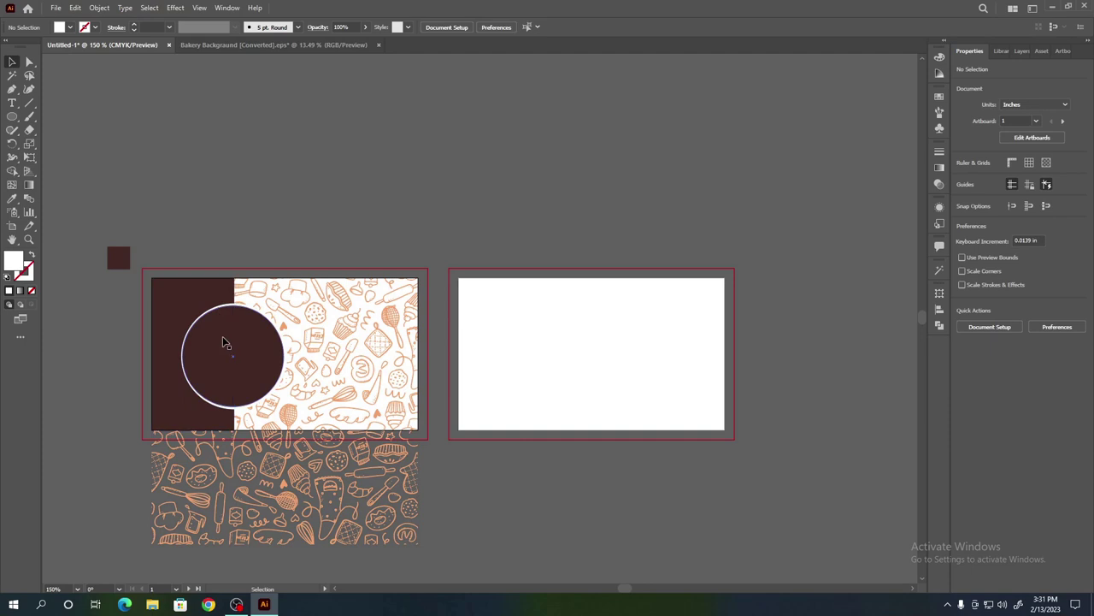
click(225, 343)
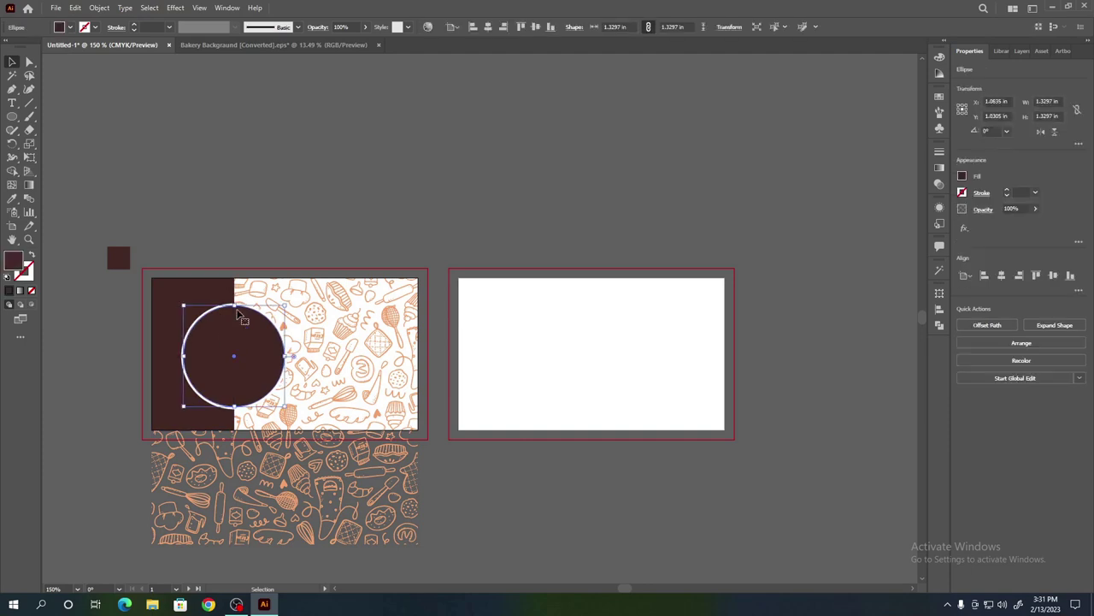
click(270, 163)
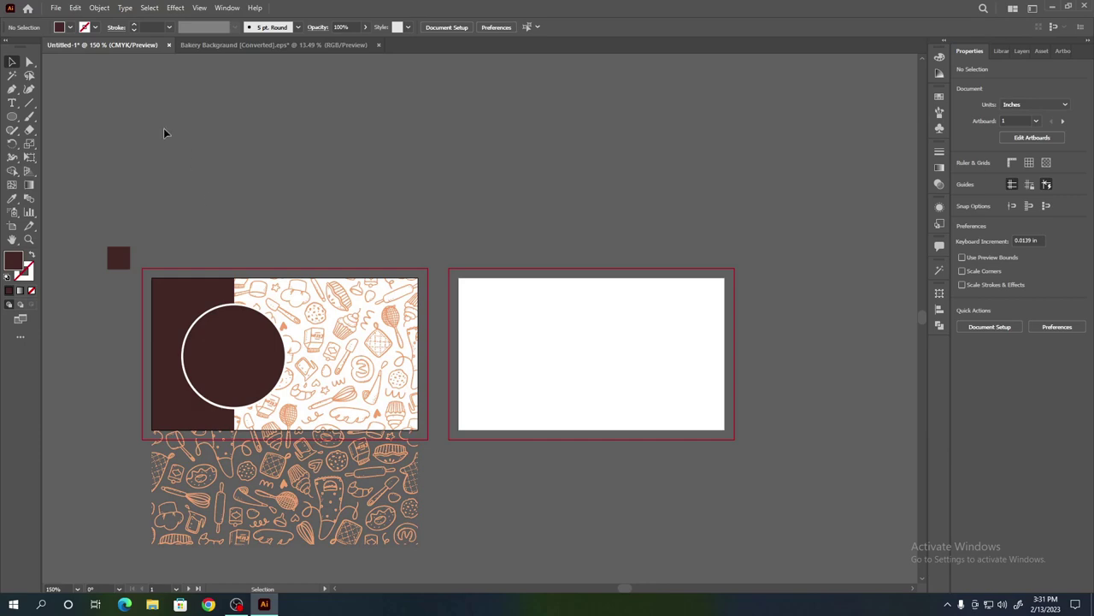
click(54, 8)
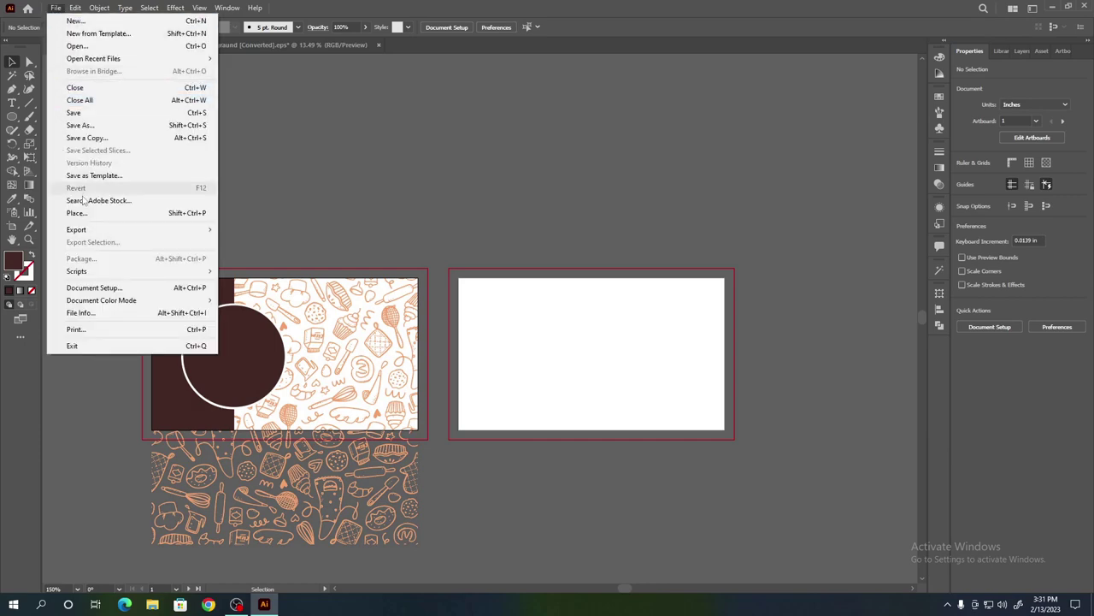
- Place the bakery image from the Desktop onto the front card
click(77, 213)
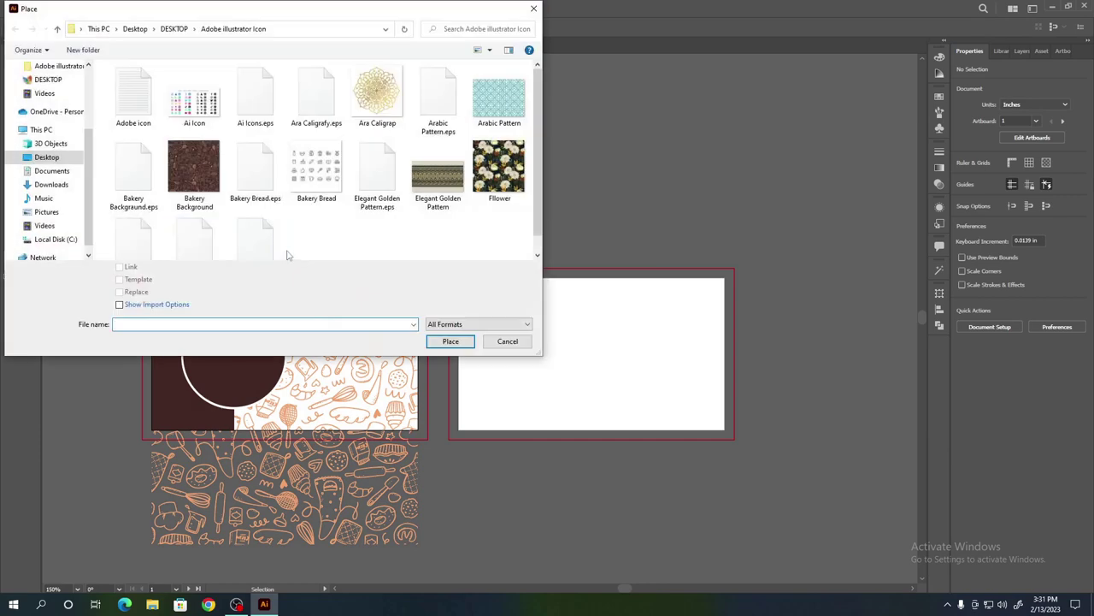
click(49, 159)
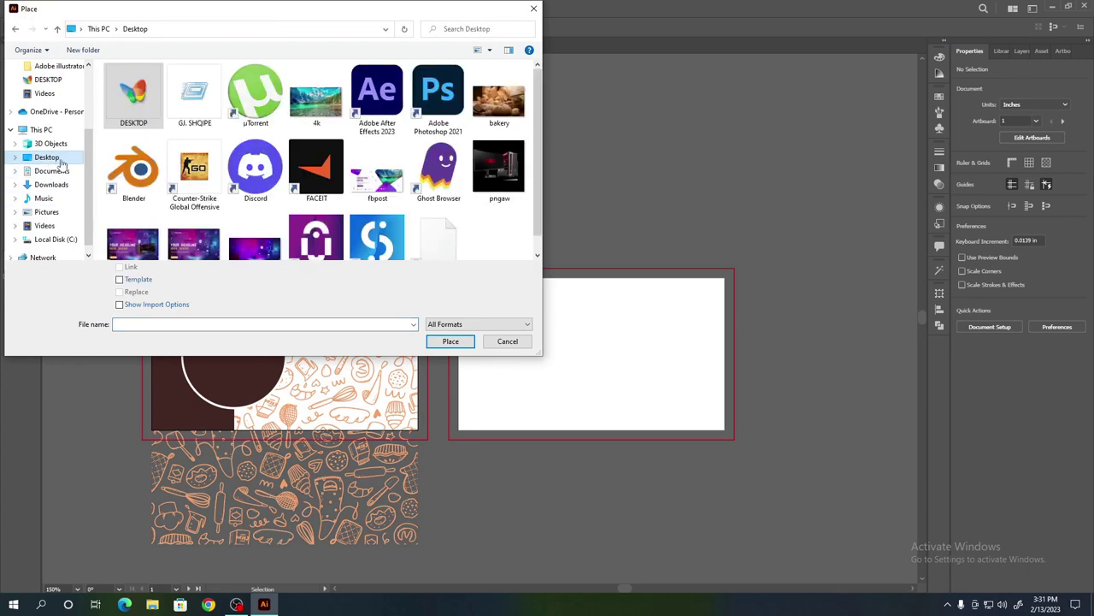
click(520, 111)
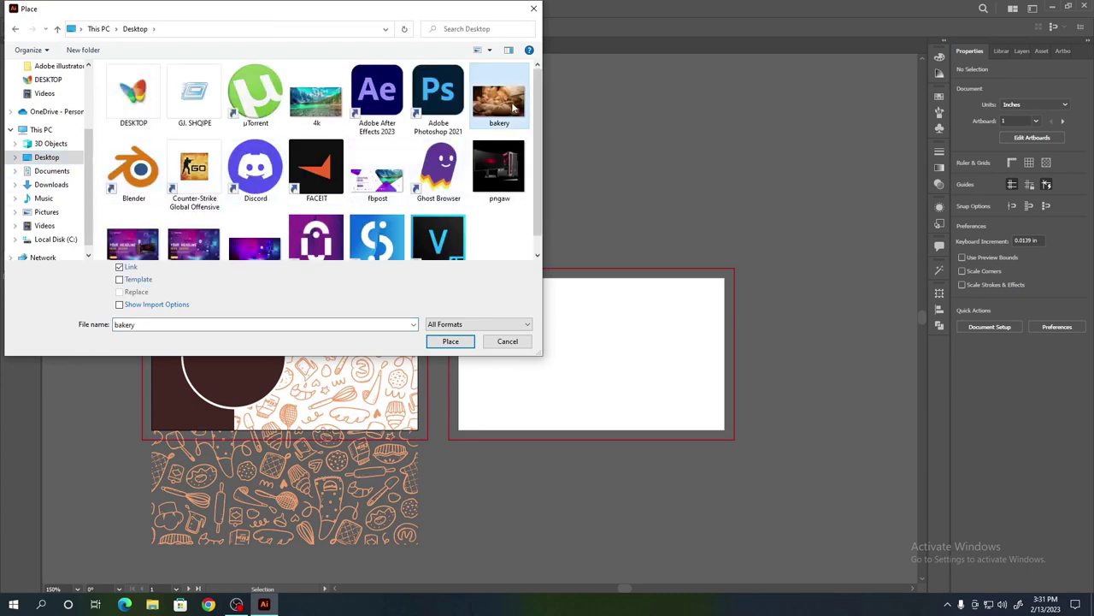
click(451, 341)
click(271, 220)
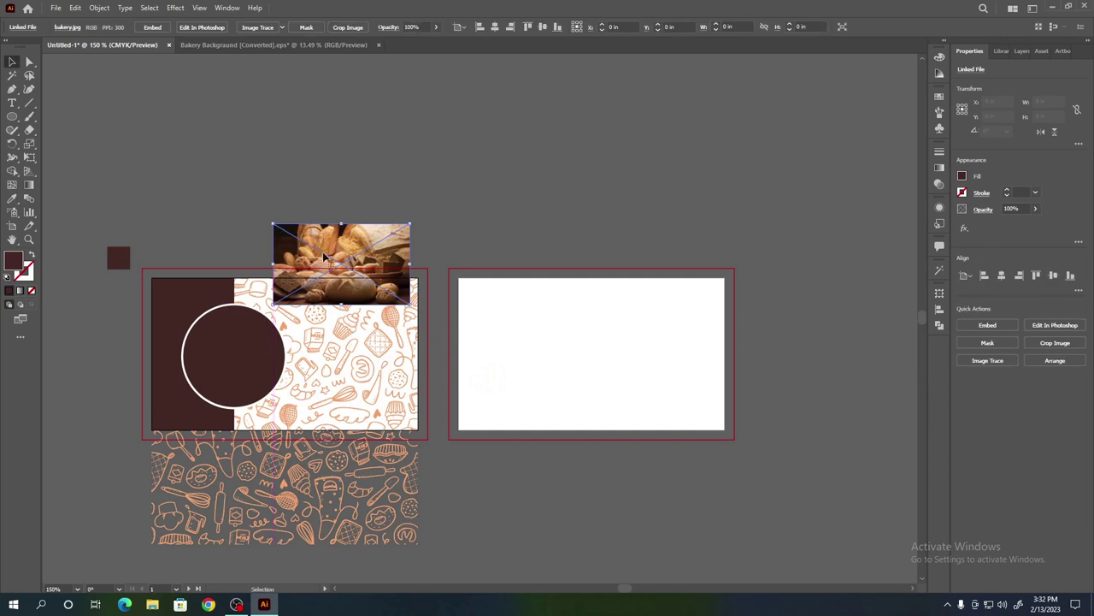
- Move the bakery photo over the circle and enlarge it
drag(334, 253, 239, 342)
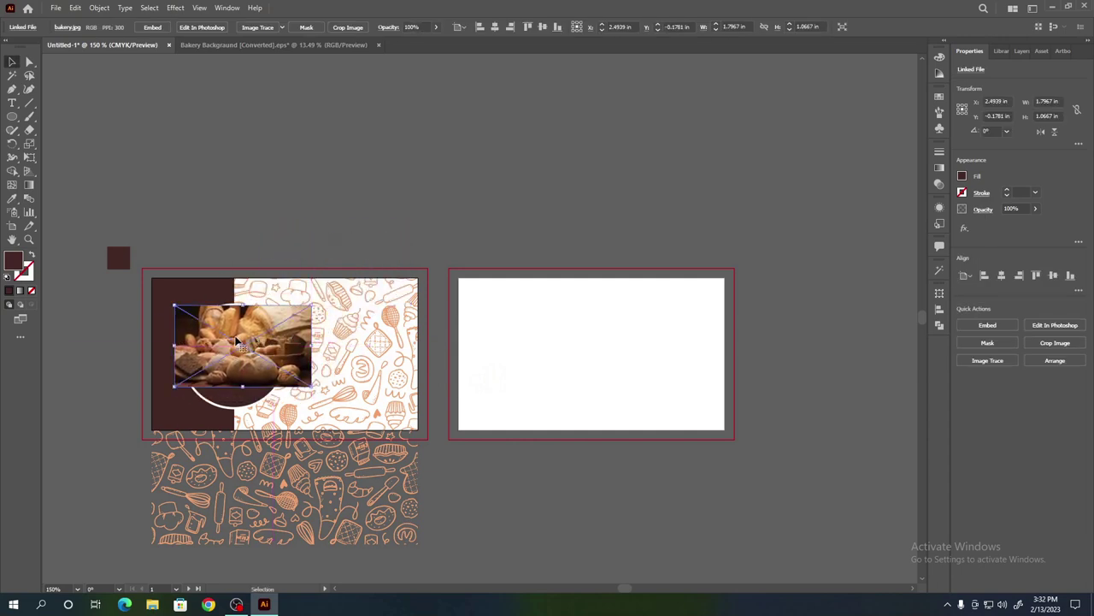
drag(311, 385, 342, 415)
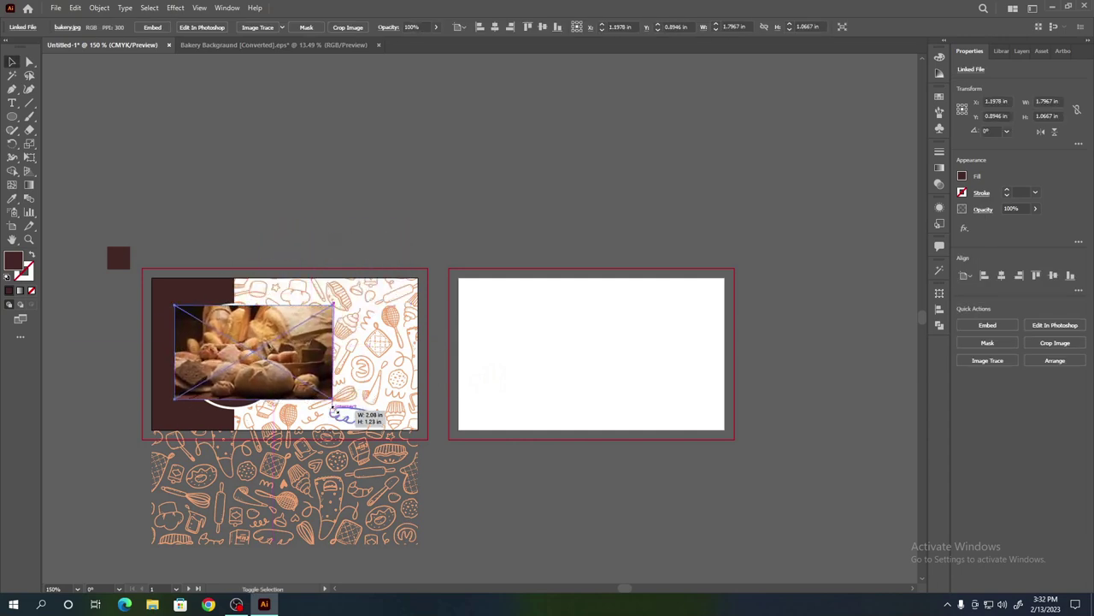
drag(261, 352, 248, 350)
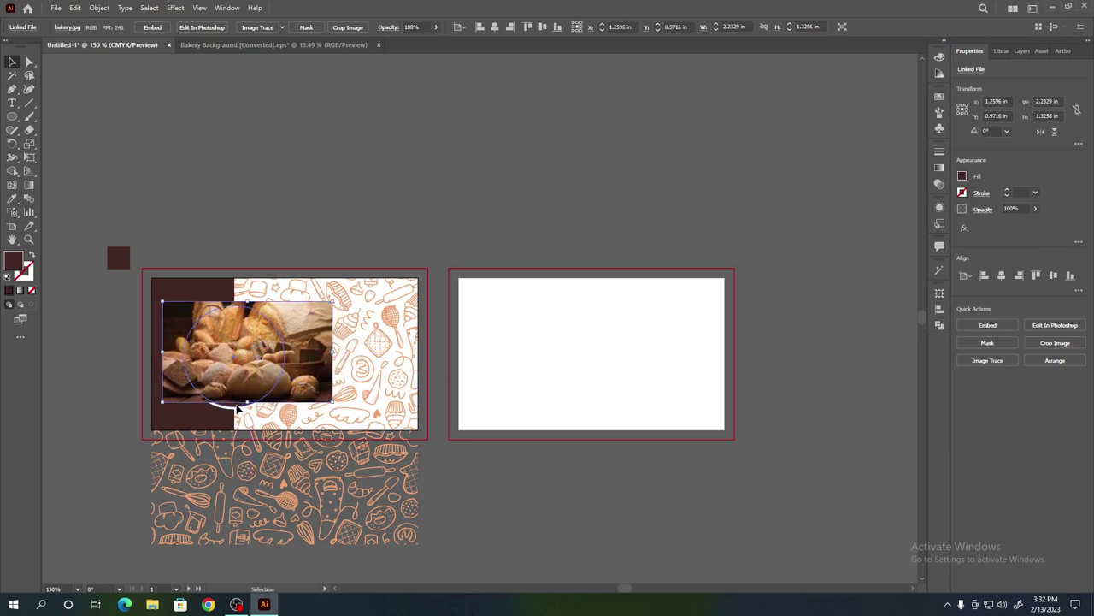
- Bring the brown circle in front of the photo and move it down slightly
click(238, 369)
right_click(237, 362)
mouse_move(265, 300)
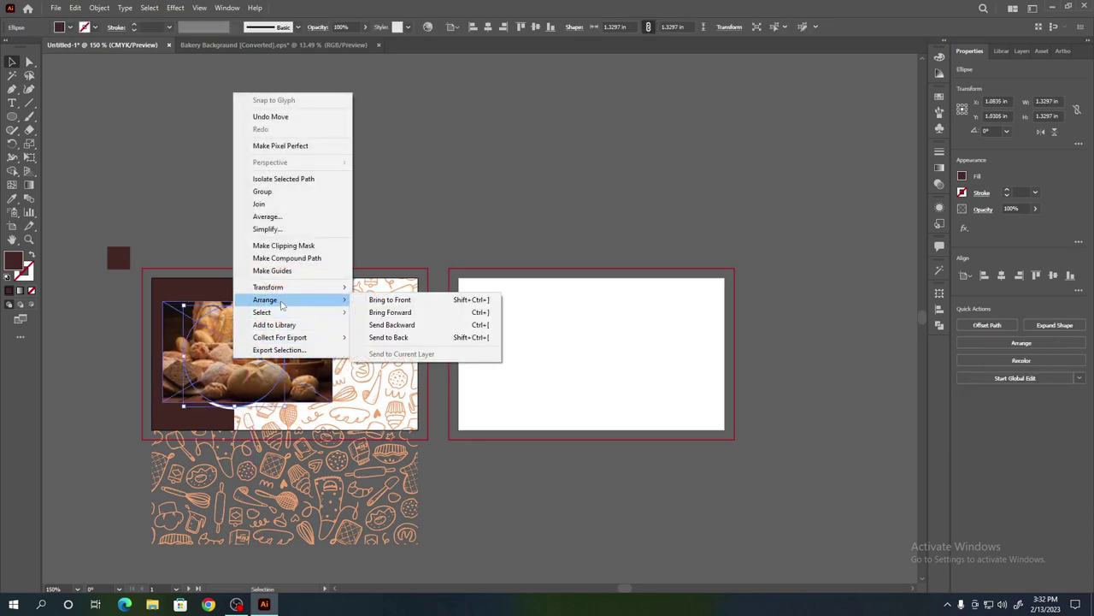
click(390, 300)
click(289, 219)
drag(313, 339, 312, 345)
- Enlarge the photo slightly and nudge it left so it covers the circle
click(304, 389)
drag(332, 405, 334, 408)
drag(306, 368, 303, 367)
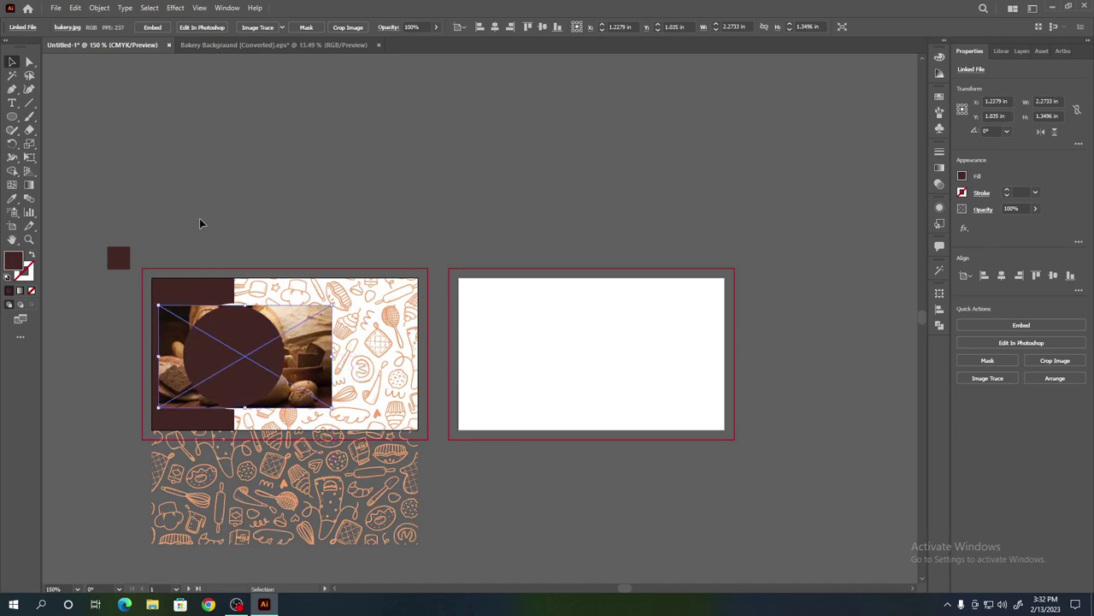
key(Left)
key(Left)
key(Left)
key(Left)
key(Left)
key(Down)
key(Up)
key(Left)
key(Left)
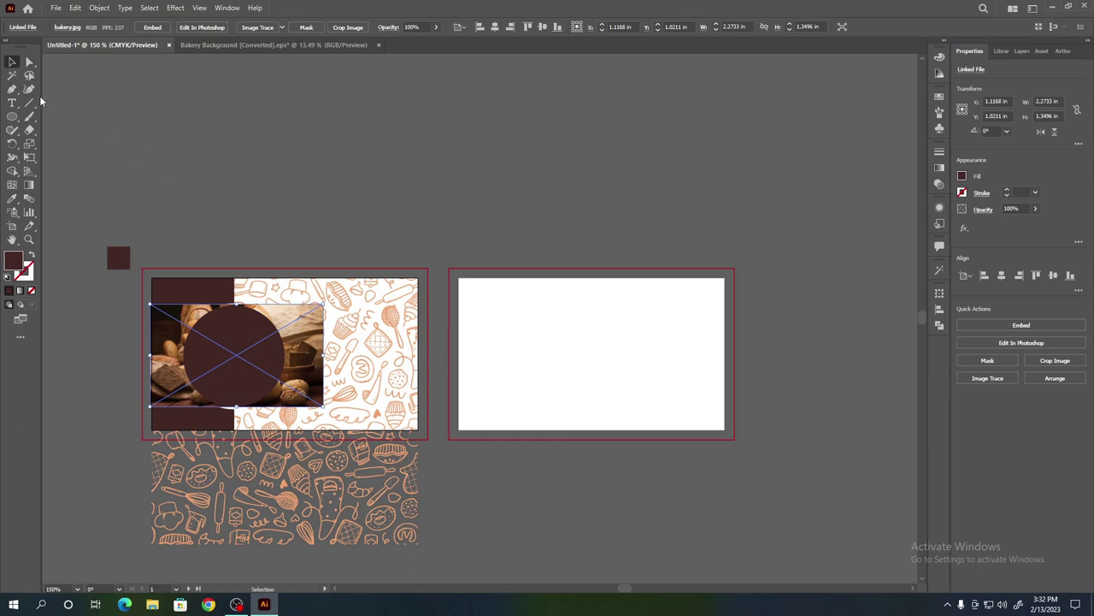
- Make a clipping mask of the bread photo inside the circle and nudge it into place
shift+click(248, 339)
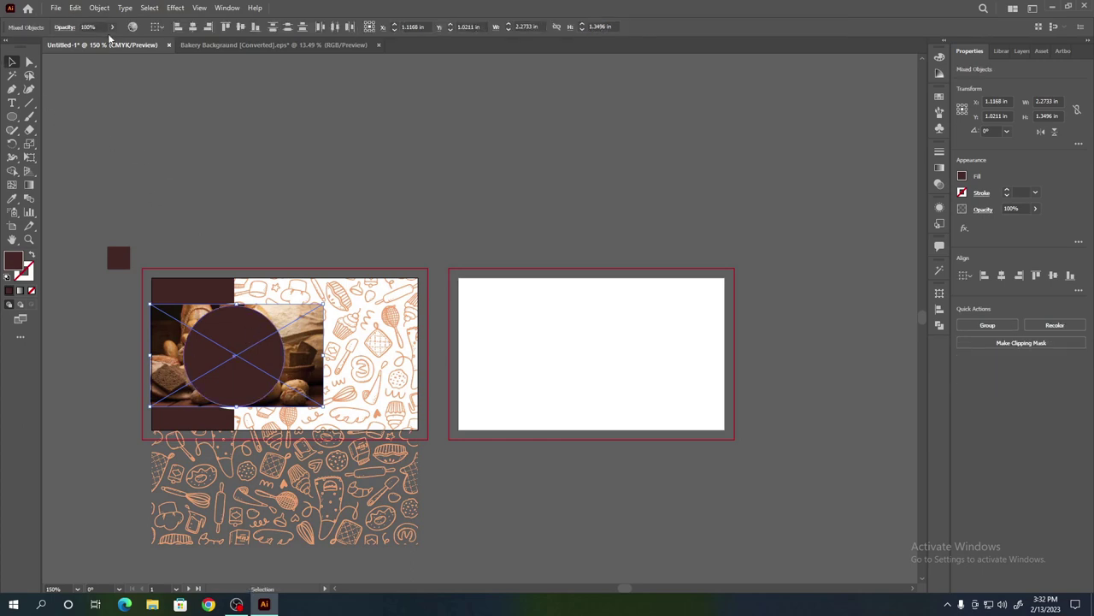
click(99, 8)
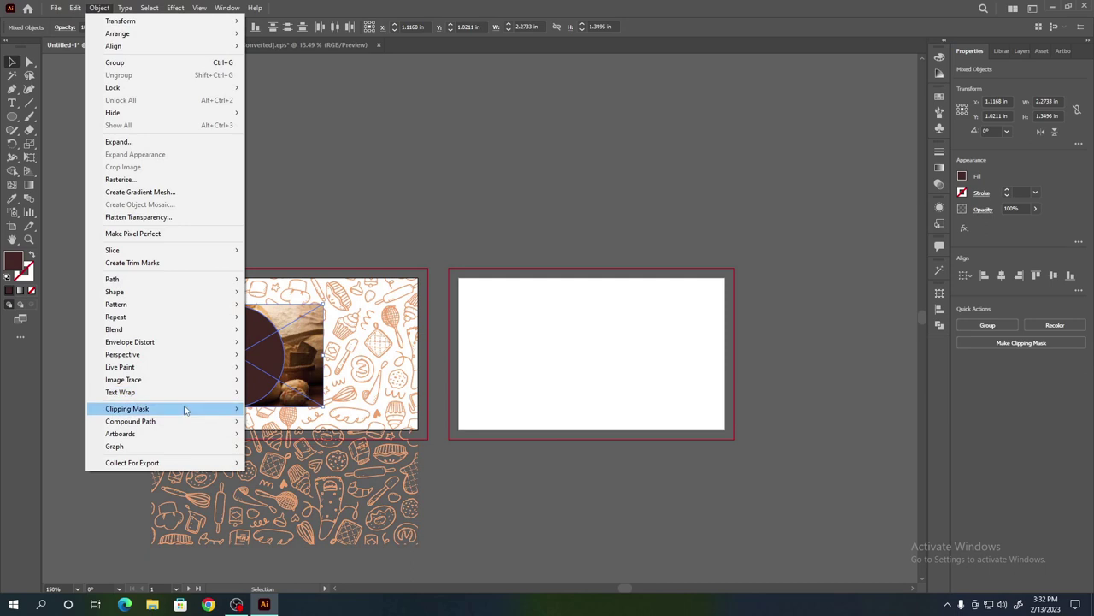
mouse_move(126, 408)
click(269, 409)
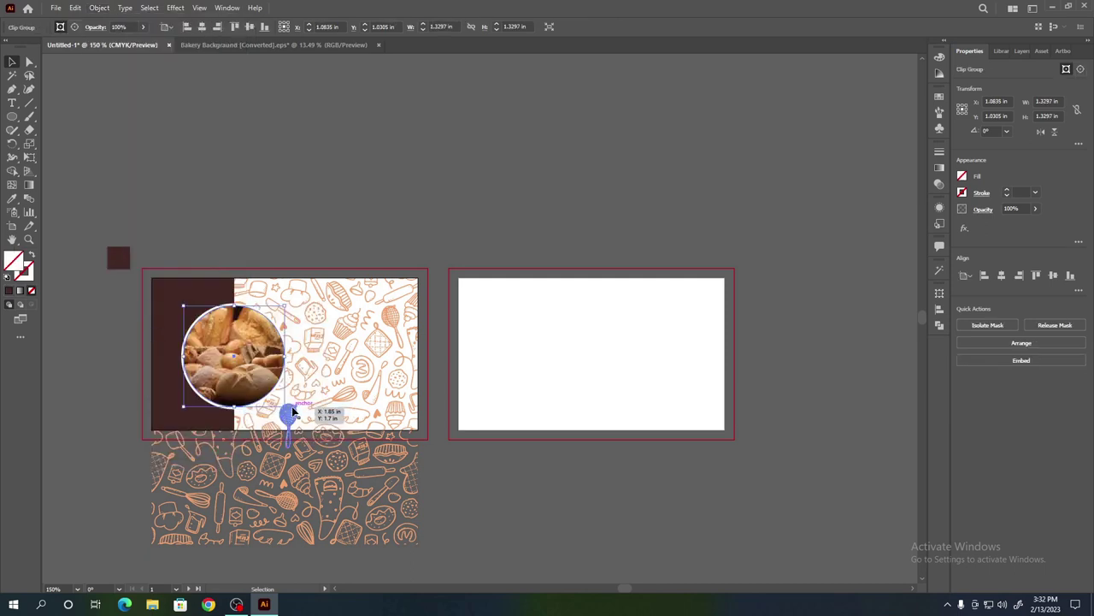
key(Down)
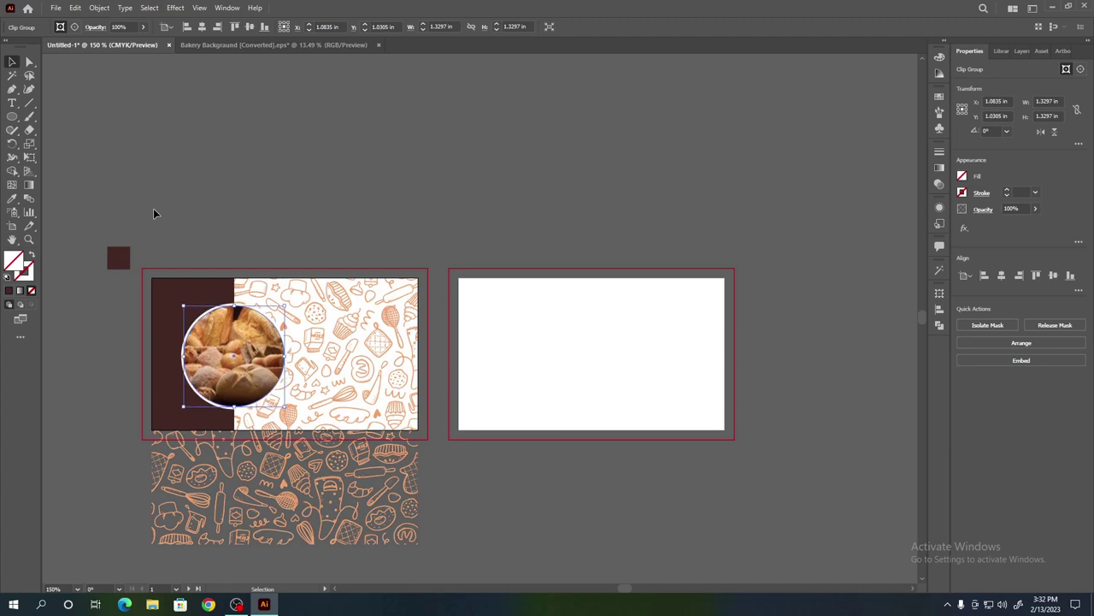
key(Down)
key(Up)
click(206, 224)
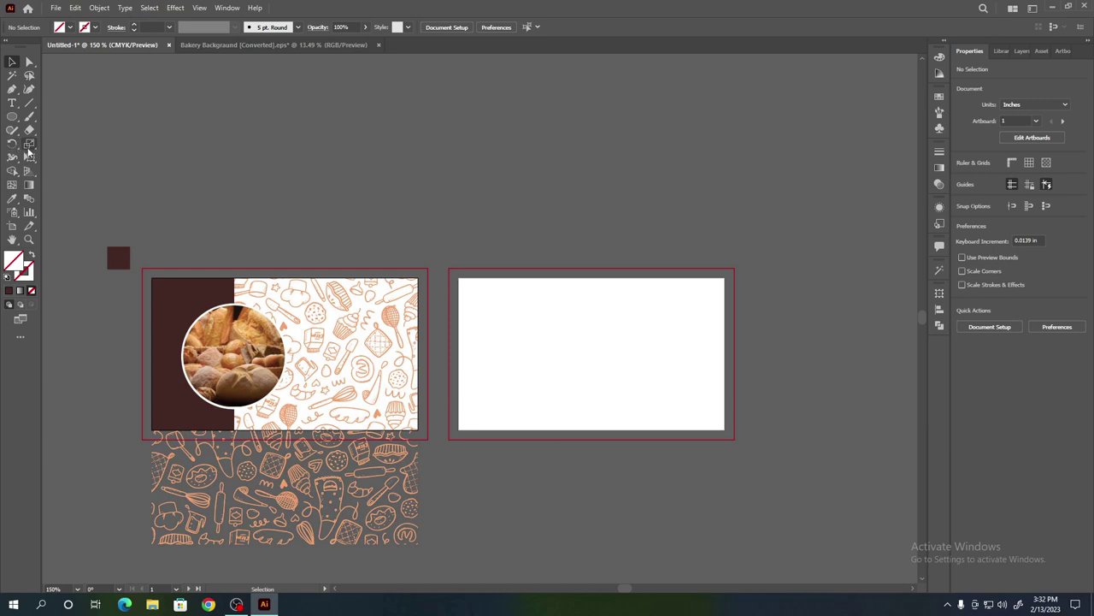
click(12, 116)
- Draw a bar across the card's top right and fill it dark brown with the Eyedropper
click(67, 116)
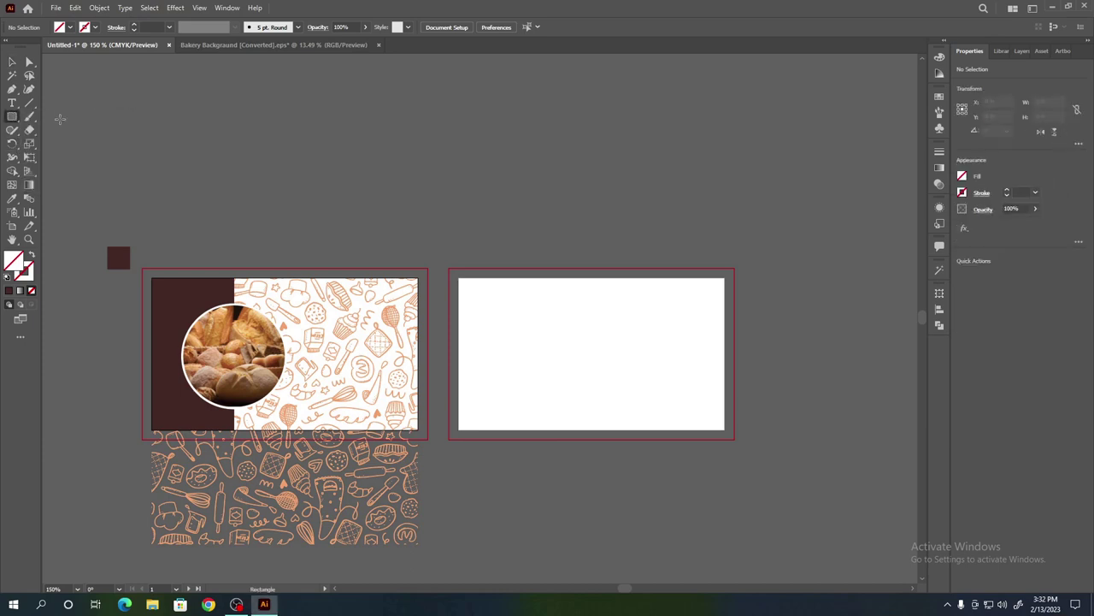
mouse_move(323, 295)
mouse_down()
mouse_move(313, 291)
mouse_move(420, 313)
mouse_up()
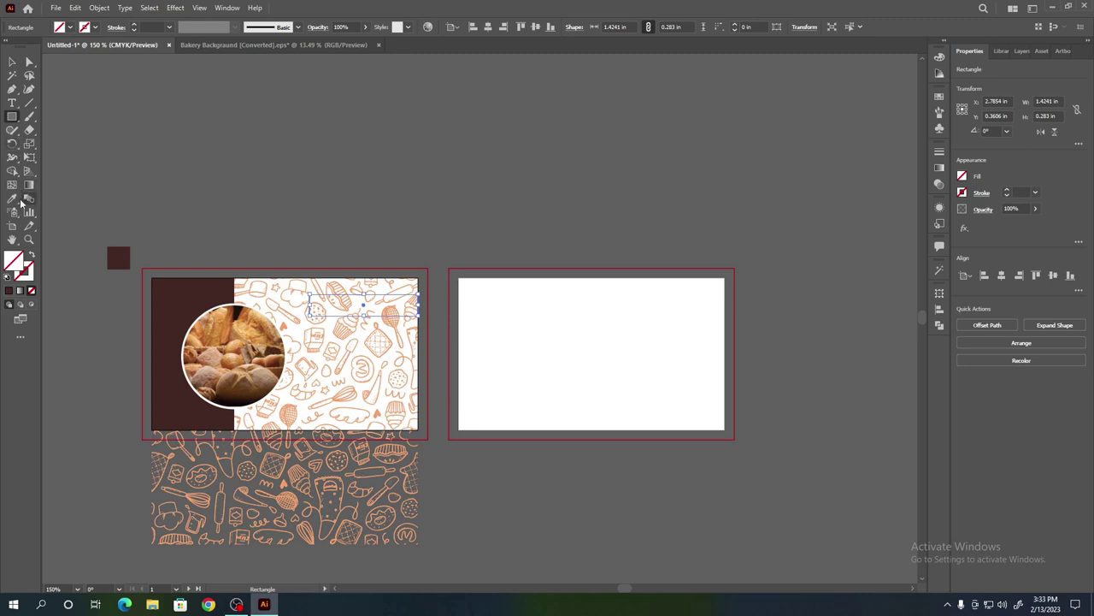
click(12, 198)
click(118, 258)
click(12, 61)
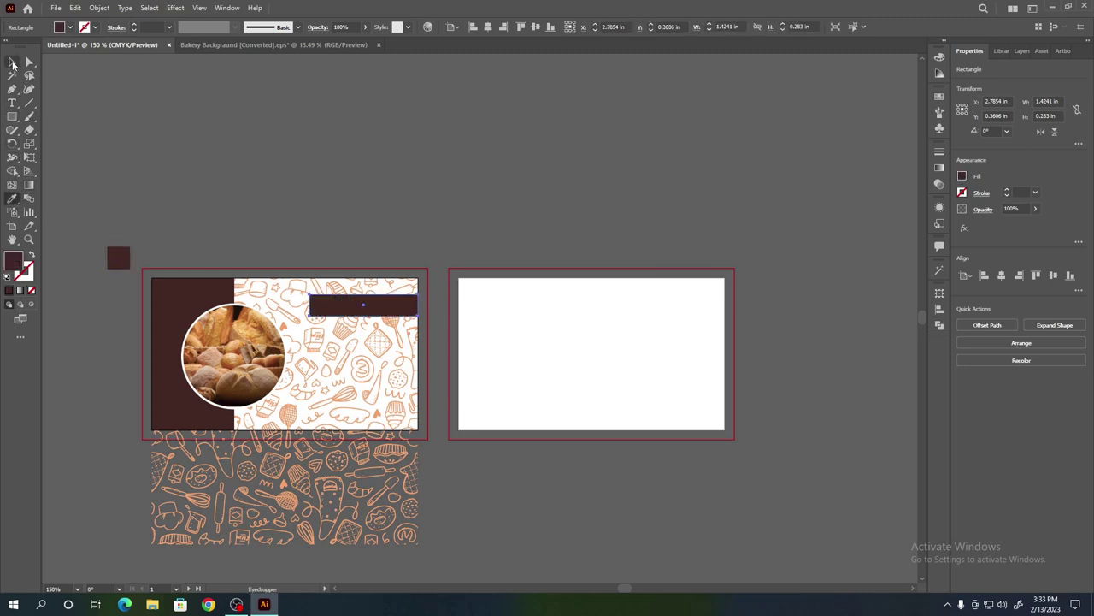
click(148, 140)
- Widen the bar left, round its corners, and stretch it past the card's right edge
click(314, 305)
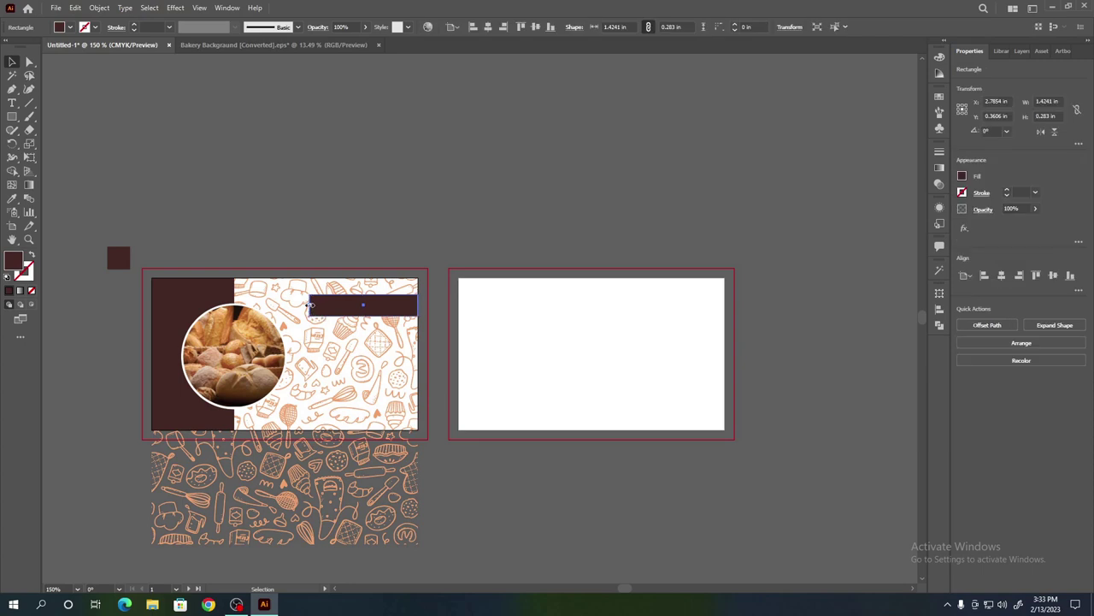
drag(310, 305, 305, 305)
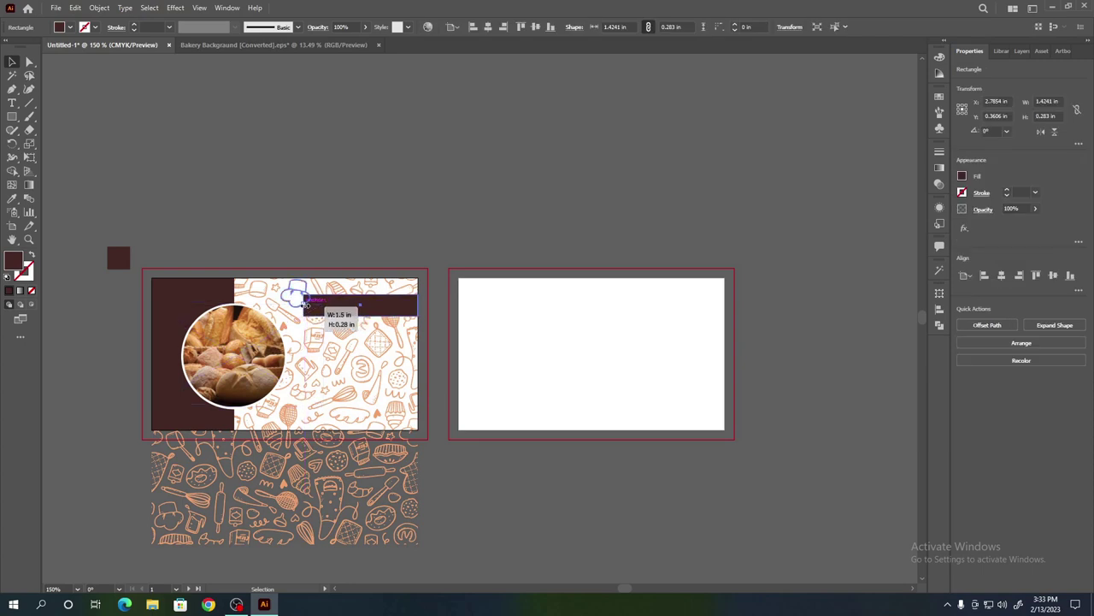
click(276, 224)
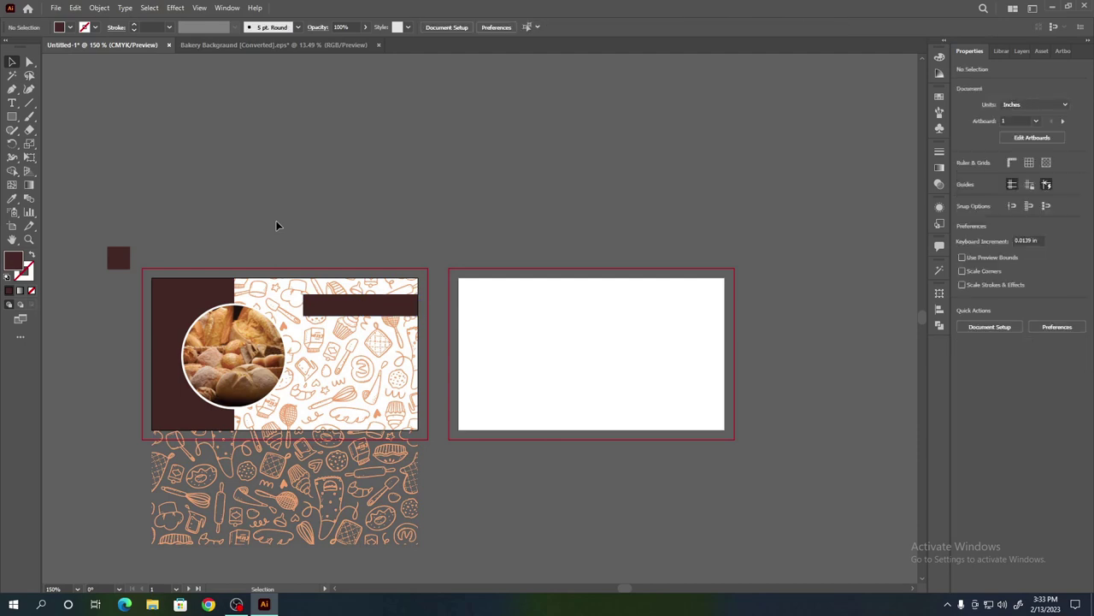
click(360, 310)
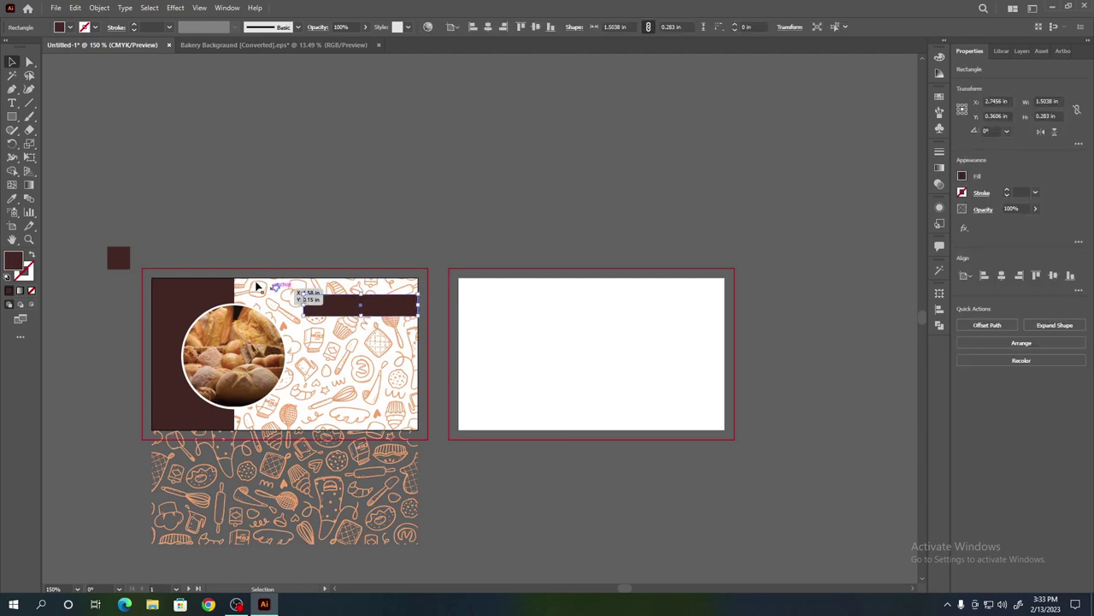
click(29, 62)
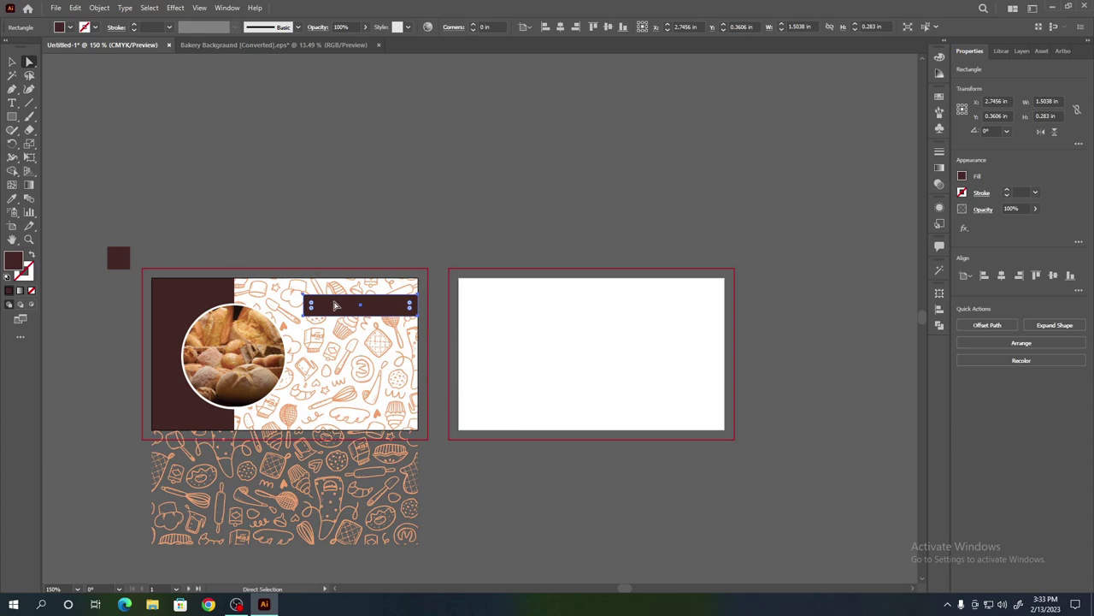
drag(313, 306, 319, 308)
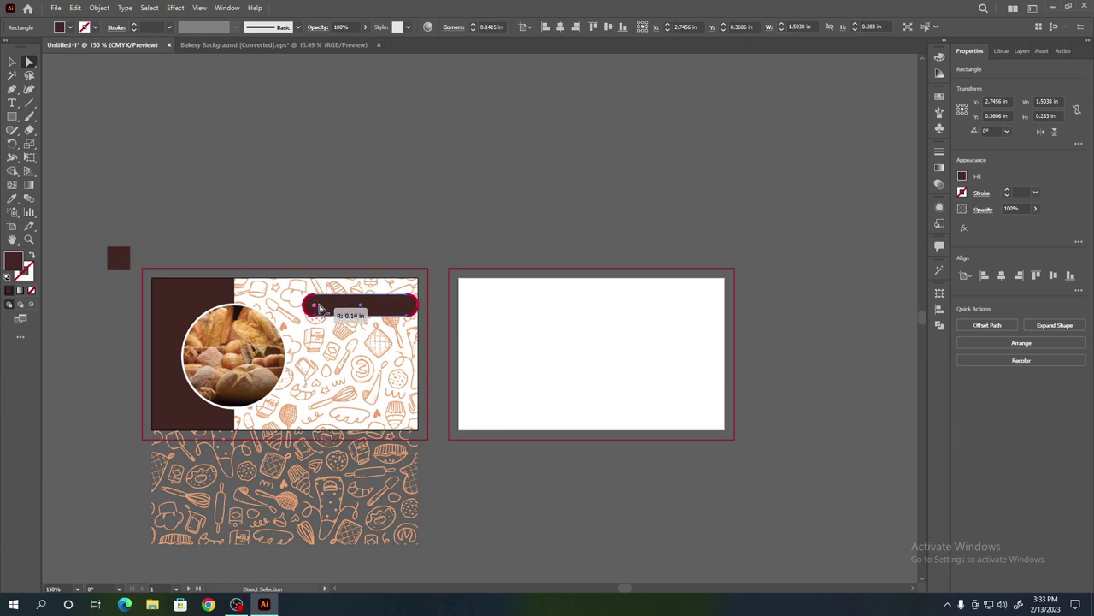
click(12, 62)
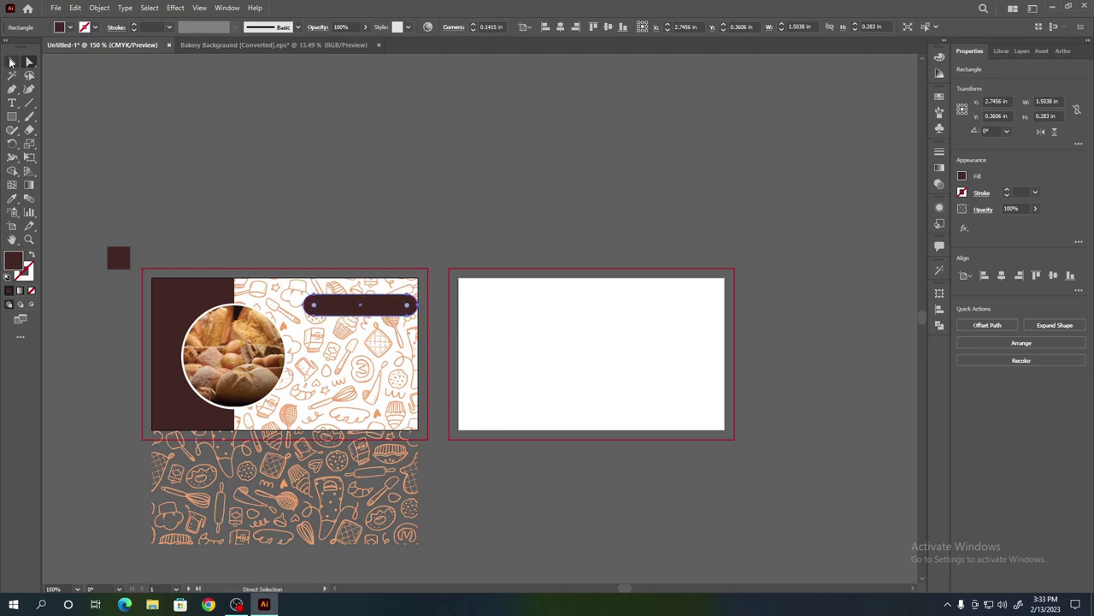
drag(418, 304, 433, 306)
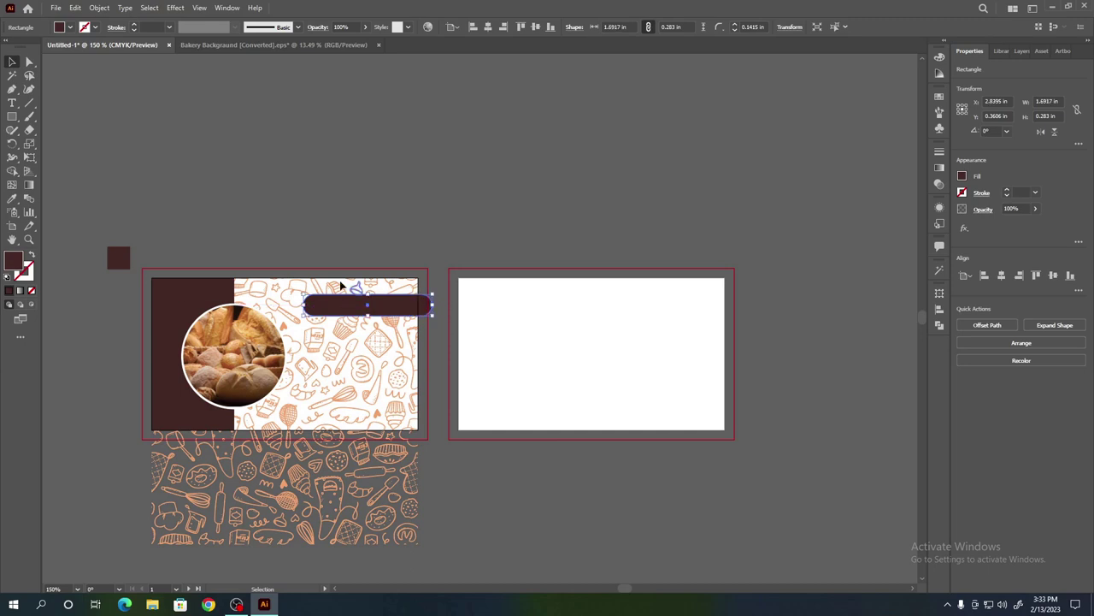
click(156, 187)
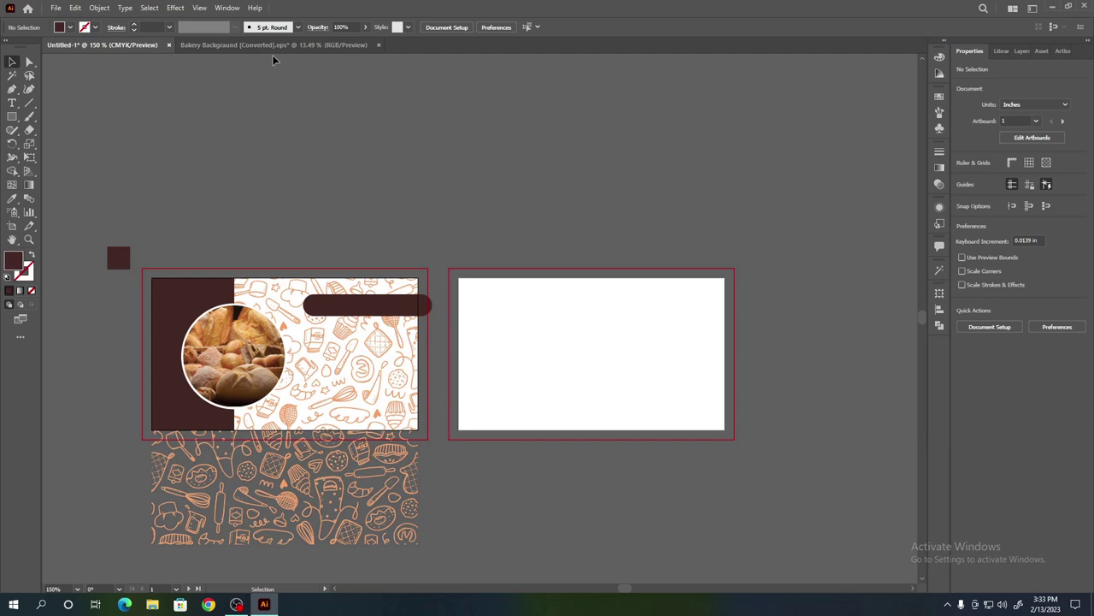
- Draw a small unfilled hexagon with a 3 pt outline above the front card
click(12, 117)
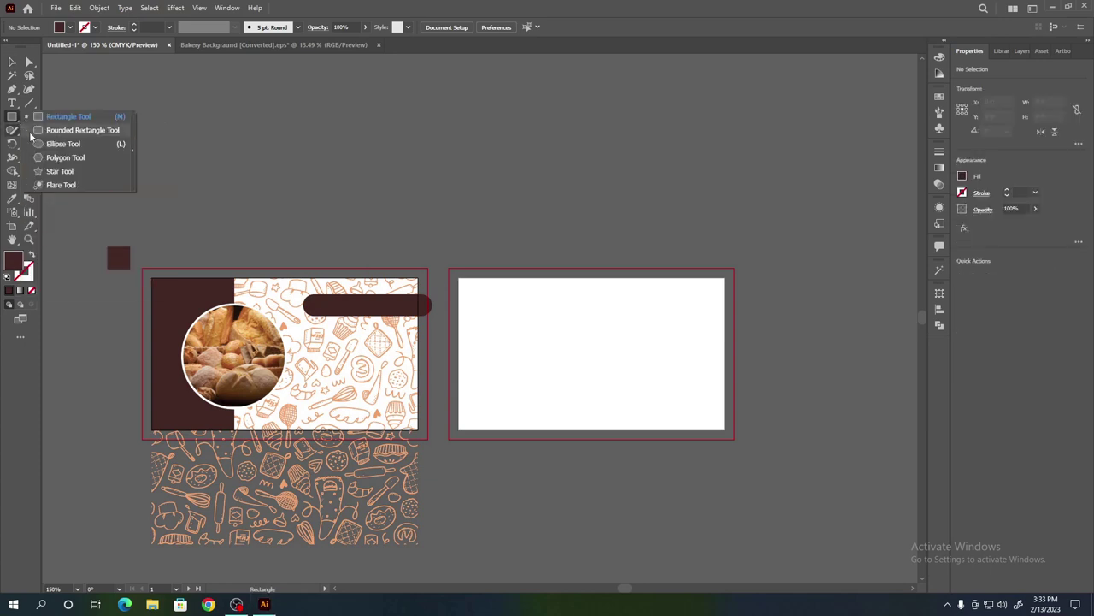
click(60, 159)
drag(216, 220, 229, 231)
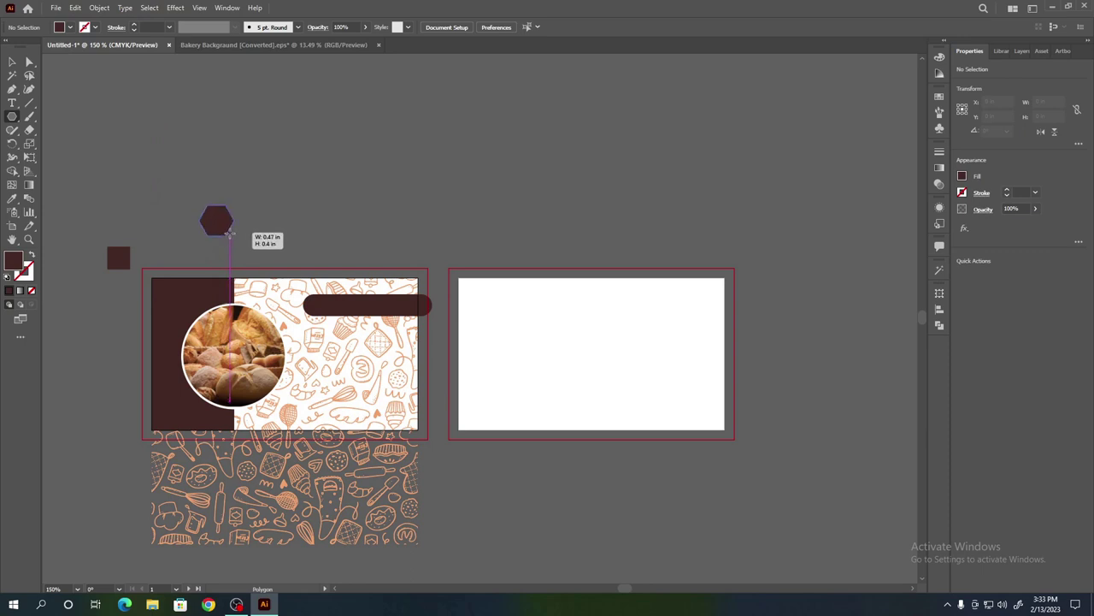
drag(229, 231, 234, 235)
click(31, 255)
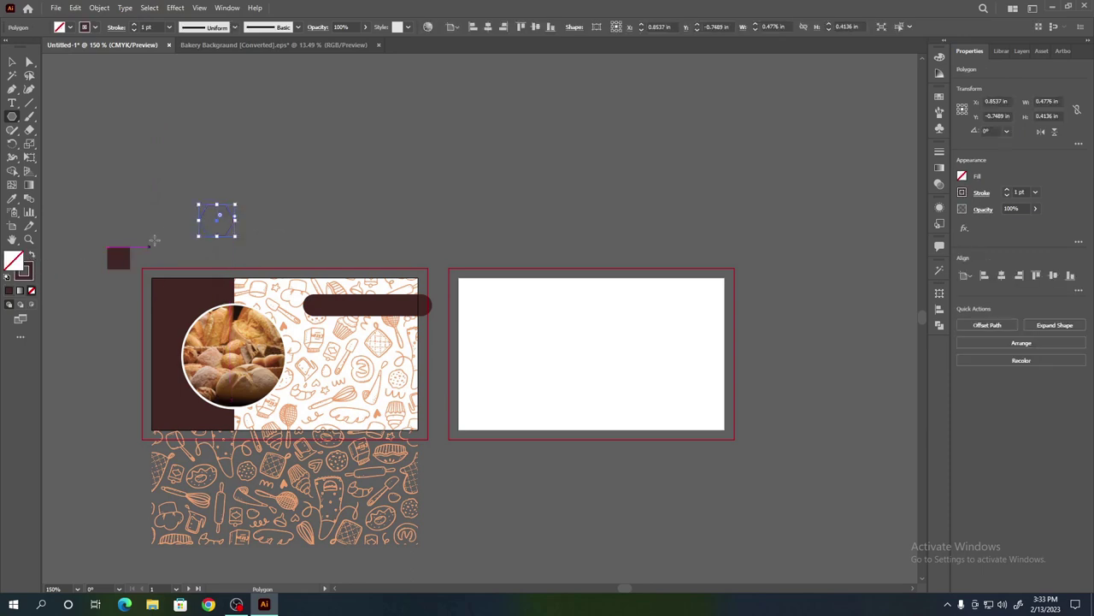
click(133, 24)
click(133, 24)
drag(236, 241, 221, 227)
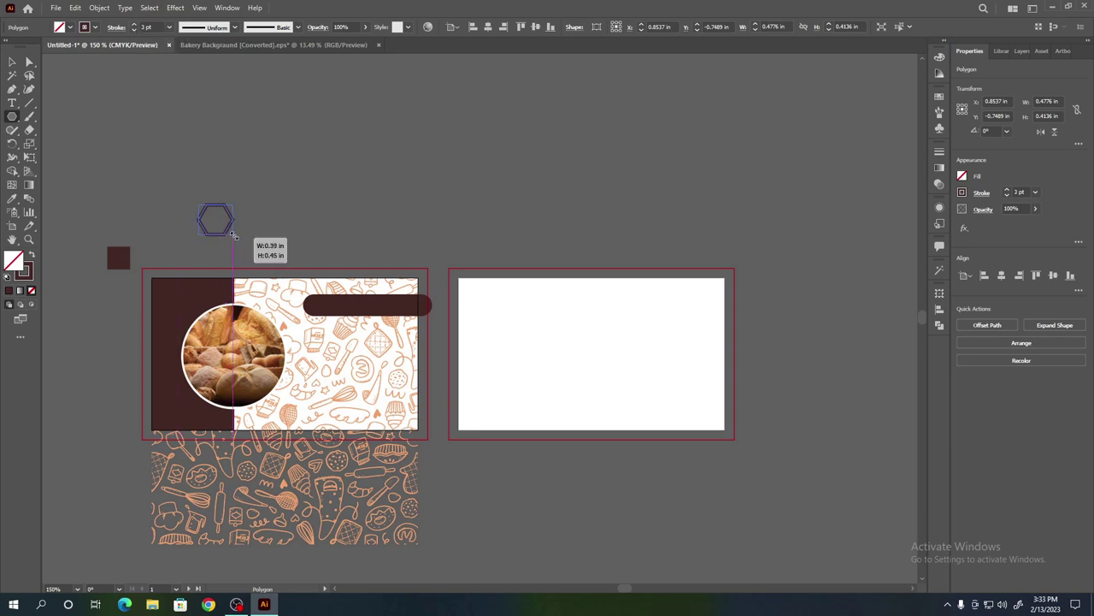
click(12, 61)
- Duplicate the hexagon with Ctrl+C/Ctrl+V and overlap the copy with the original
click(185, 195)
click(210, 214)
key(ctrl+c)
key(ctrl+v)
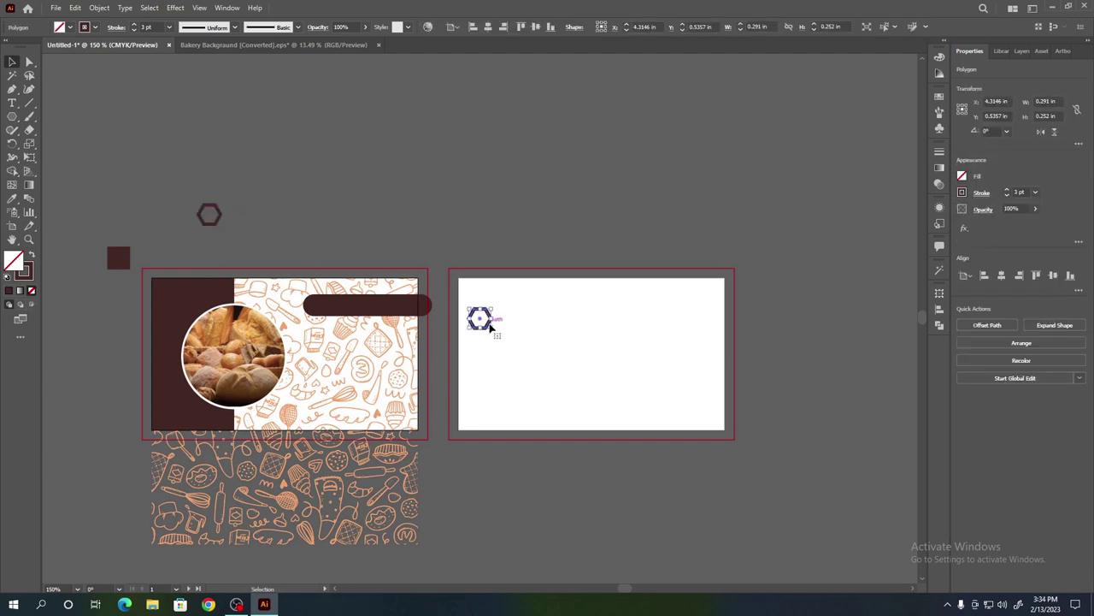
drag(482, 319, 226, 222)
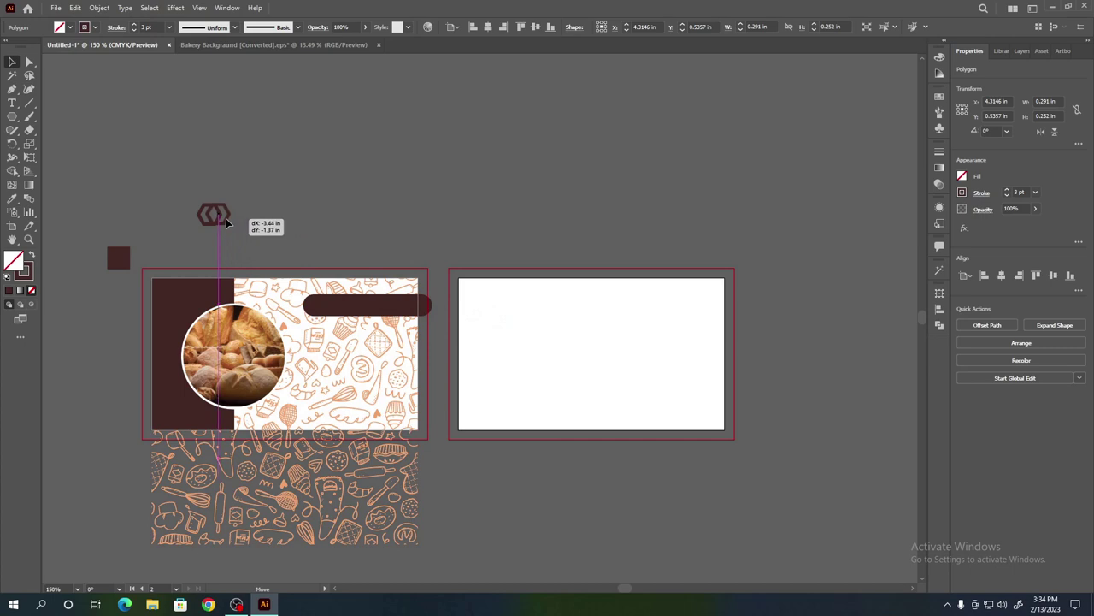
drag(226, 222, 226, 222)
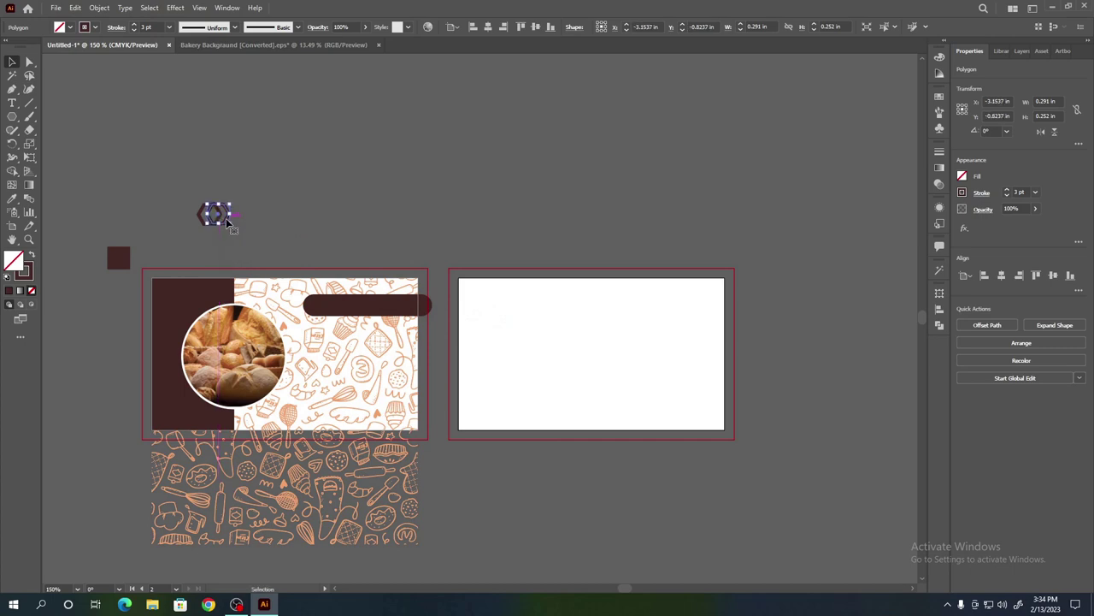
click(271, 262)
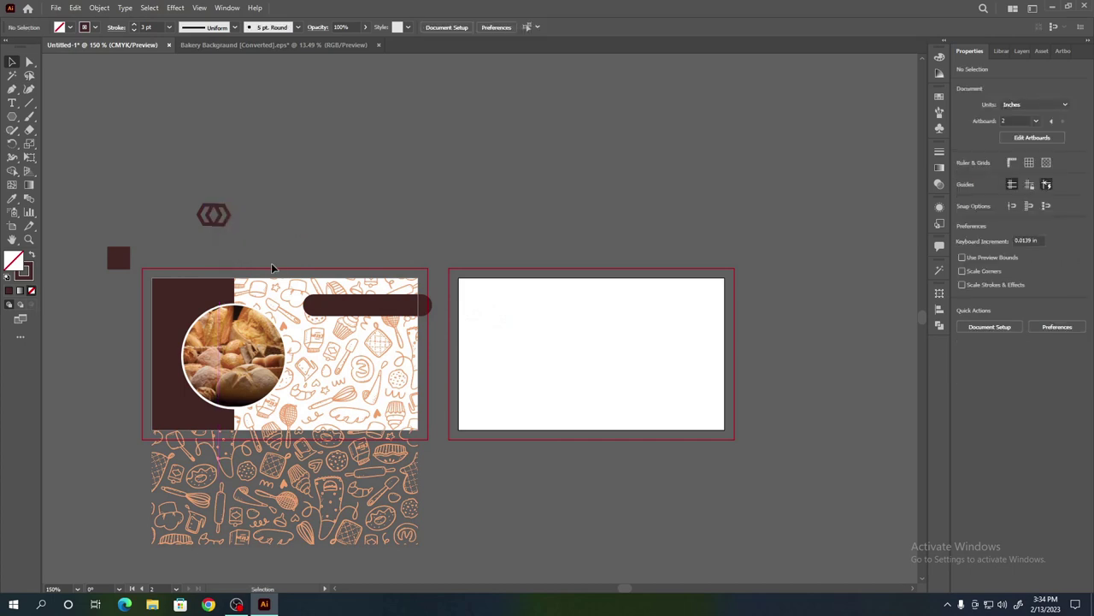
click(225, 219)
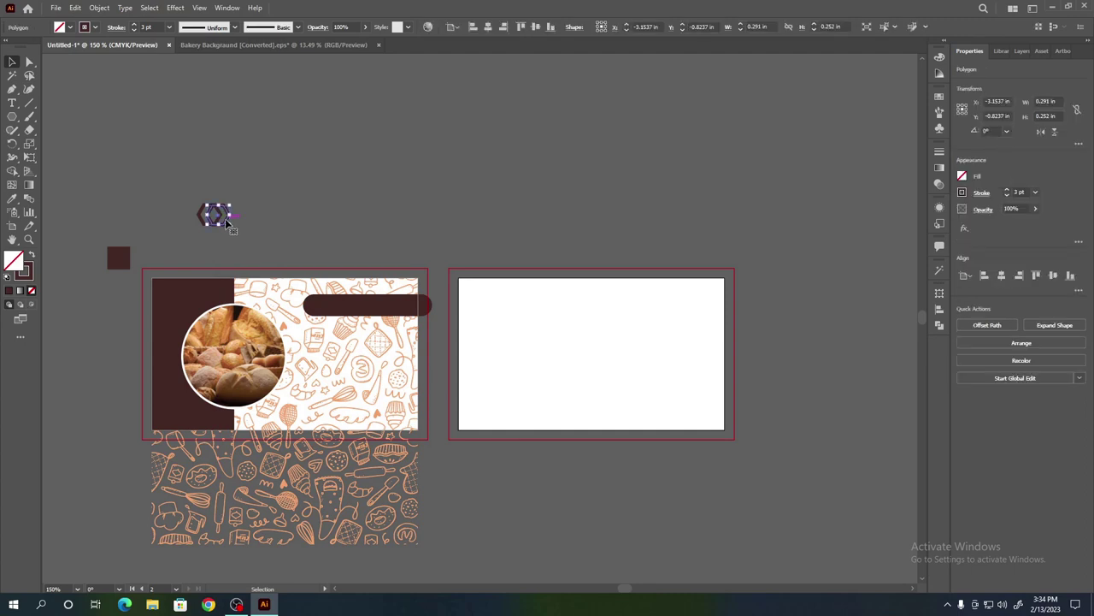
drag(224, 218, 217, 218)
click(258, 213)
- Give both hexagons a white 2 pt outline, align them, and group them into one icon
click(224, 216)
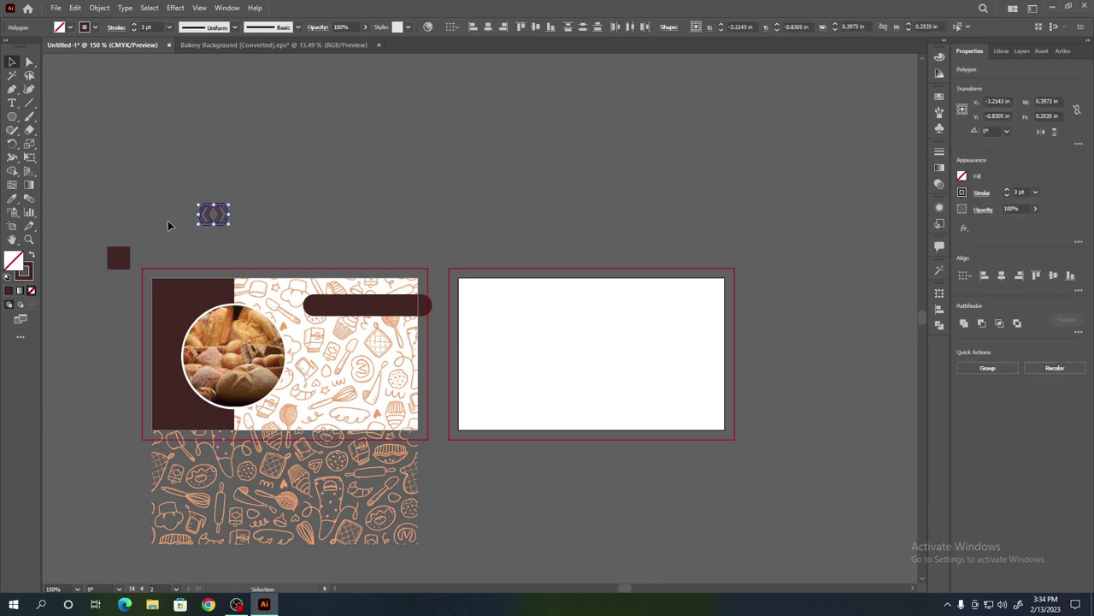
click(12, 197)
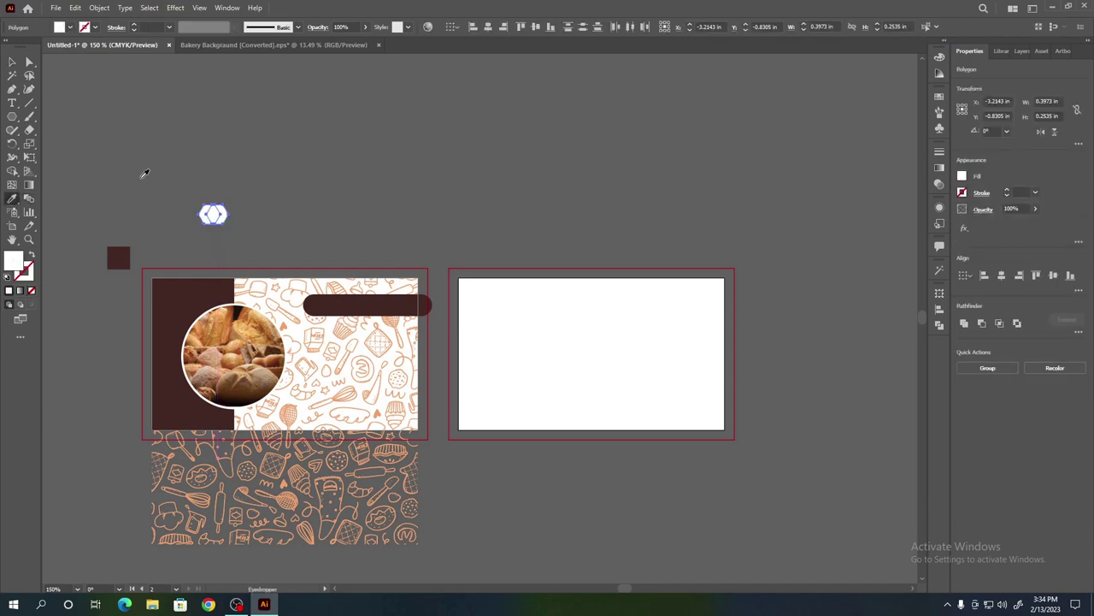
click(31, 261)
click(134, 27)
click(12, 61)
click(107, 94)
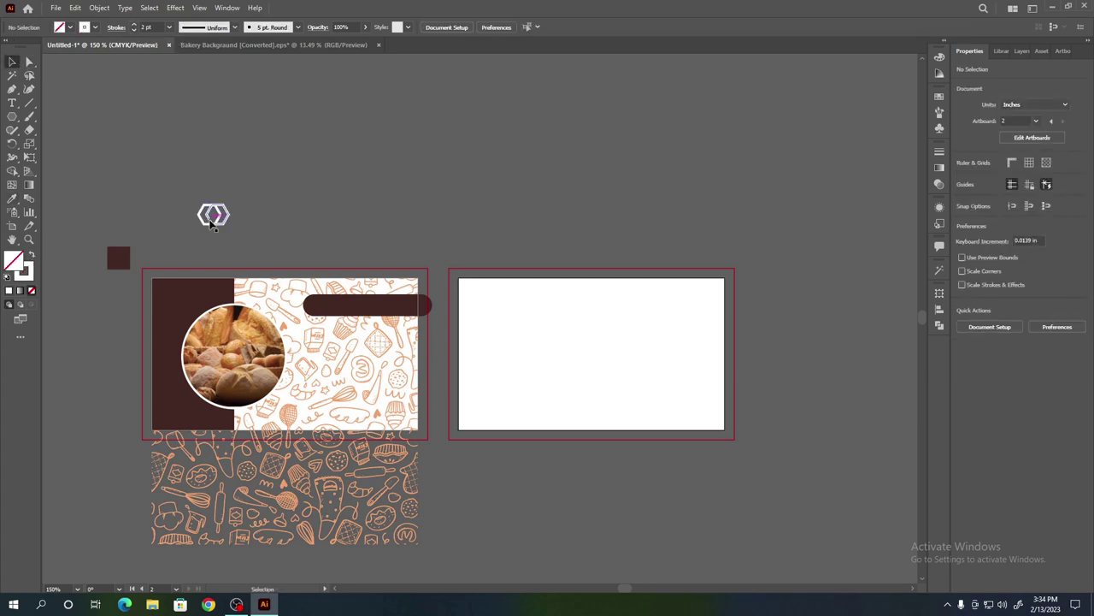
mouse_move(214, 224)
mouse_down()
mouse_move(315, 312)
mouse_move(241, 227)
mouse_up()
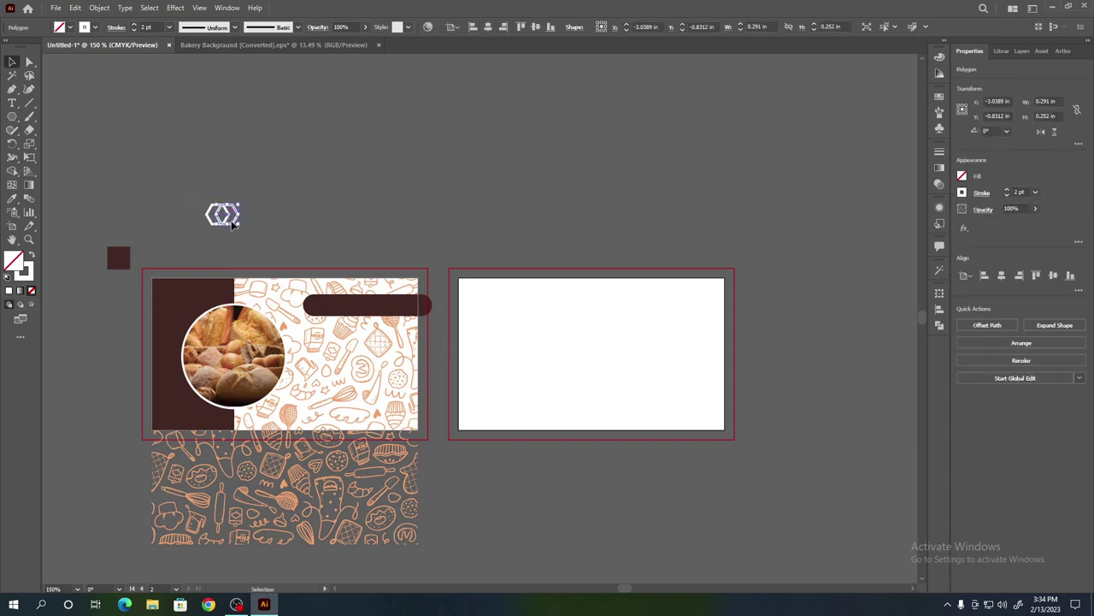
click(226, 218)
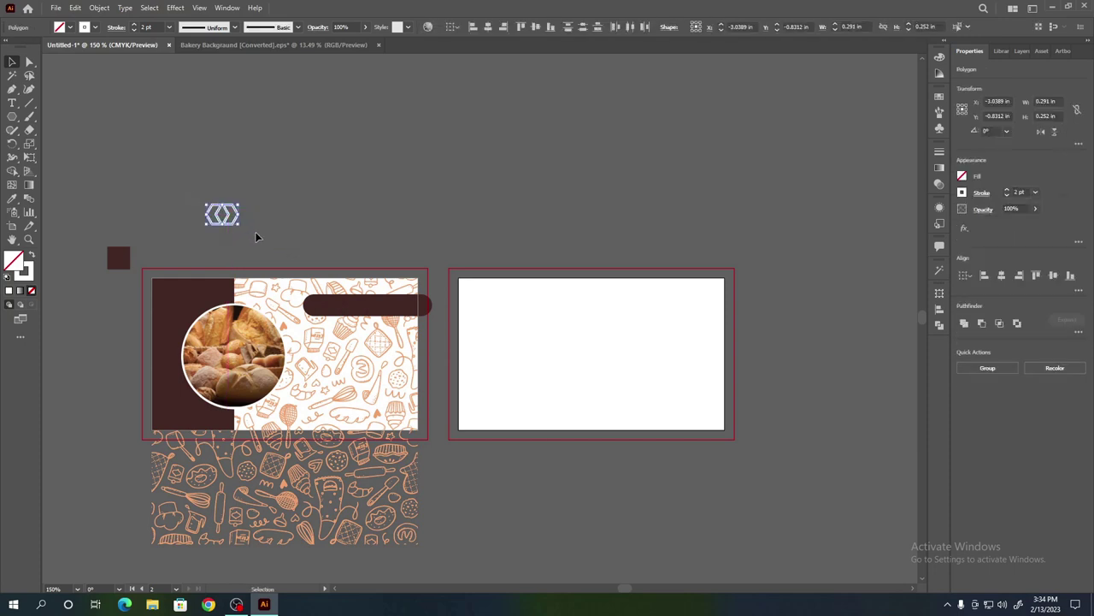
click(99, 8)
click(134, 66)
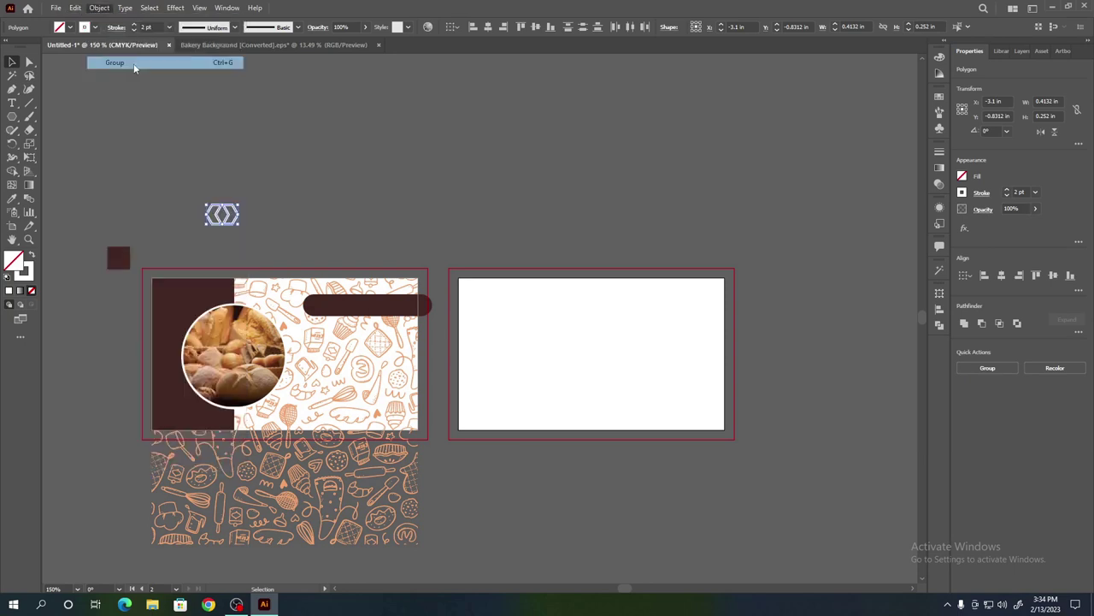
- Move the hexagon icon onto the left end of the dark brown bar
click(214, 116)
drag(226, 215, 325, 310)
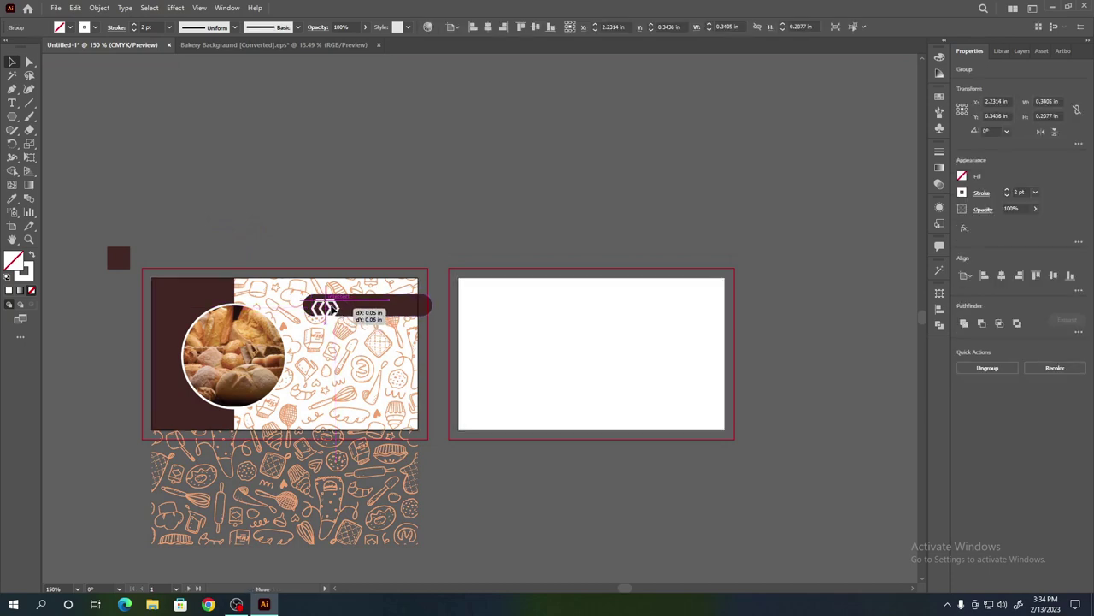
drag(326, 311, 338, 309)
key(Up)
key(Right)
click(323, 241)
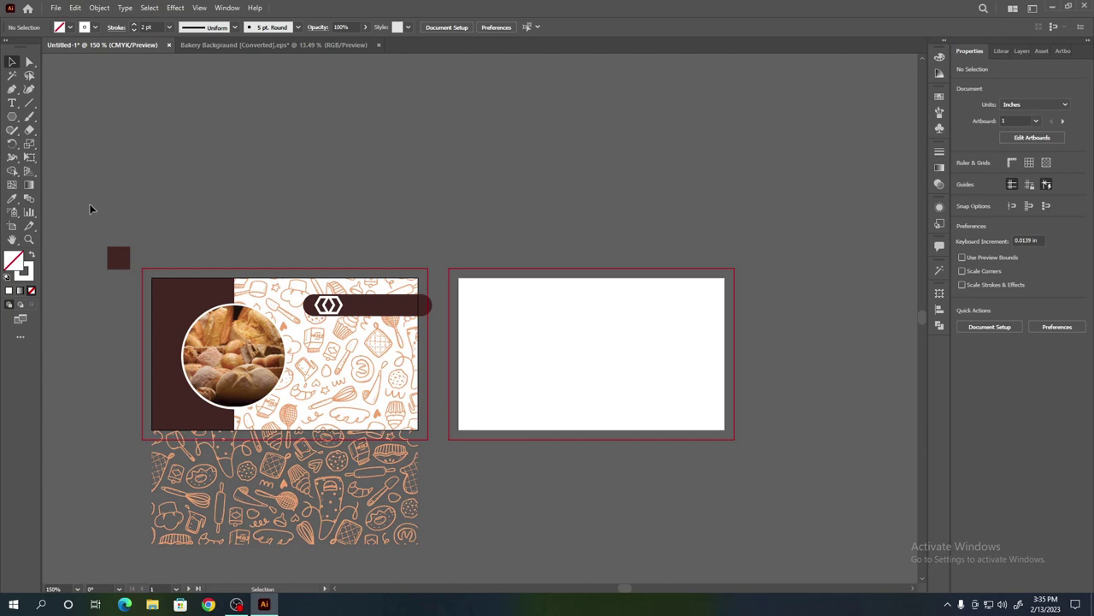
click(340, 468)
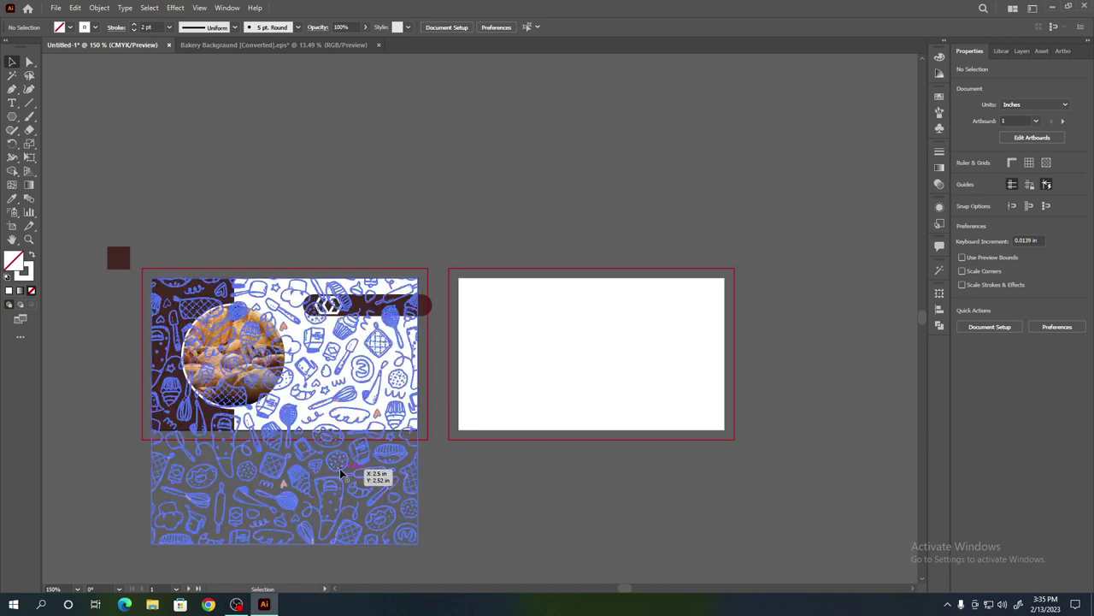
- Paste a copy of the doodle pattern and place it covering the back card
click(470, 488)
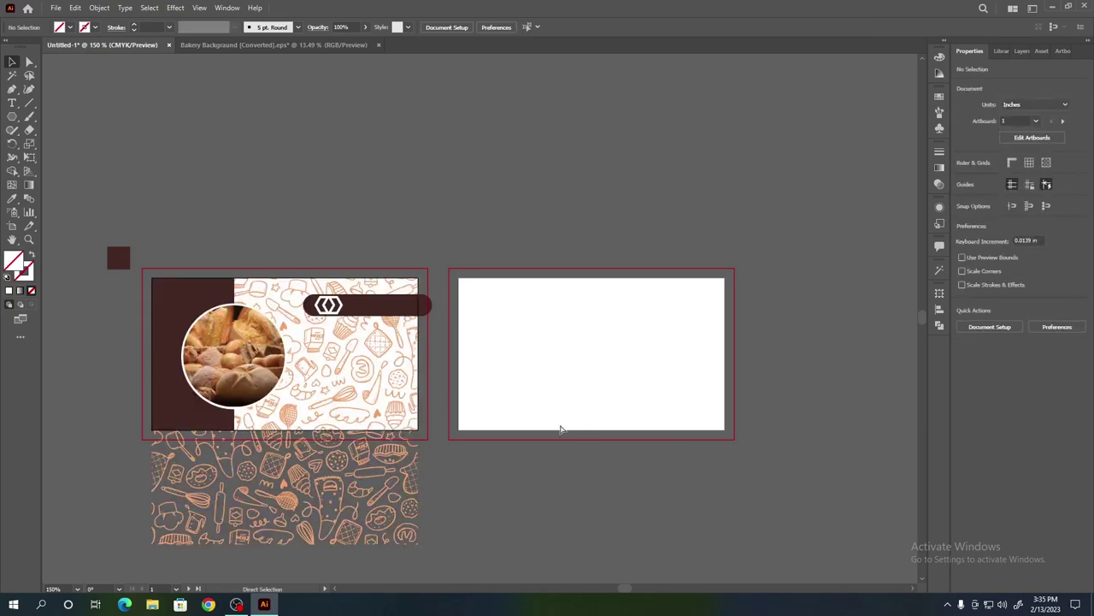
key(ctrl+v)
mouse_move(477, 326)
mouse_down()
mouse_move(596, 399)
mouse_move(588, 420)
mouse_up()
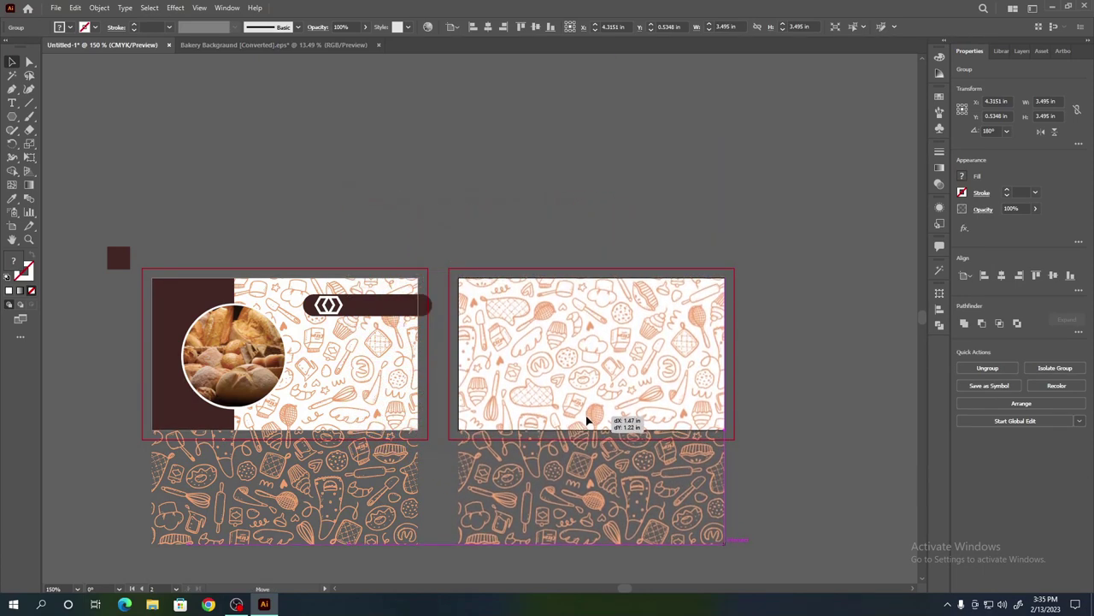
click(755, 452)
drag(569, 451, 632, 410)
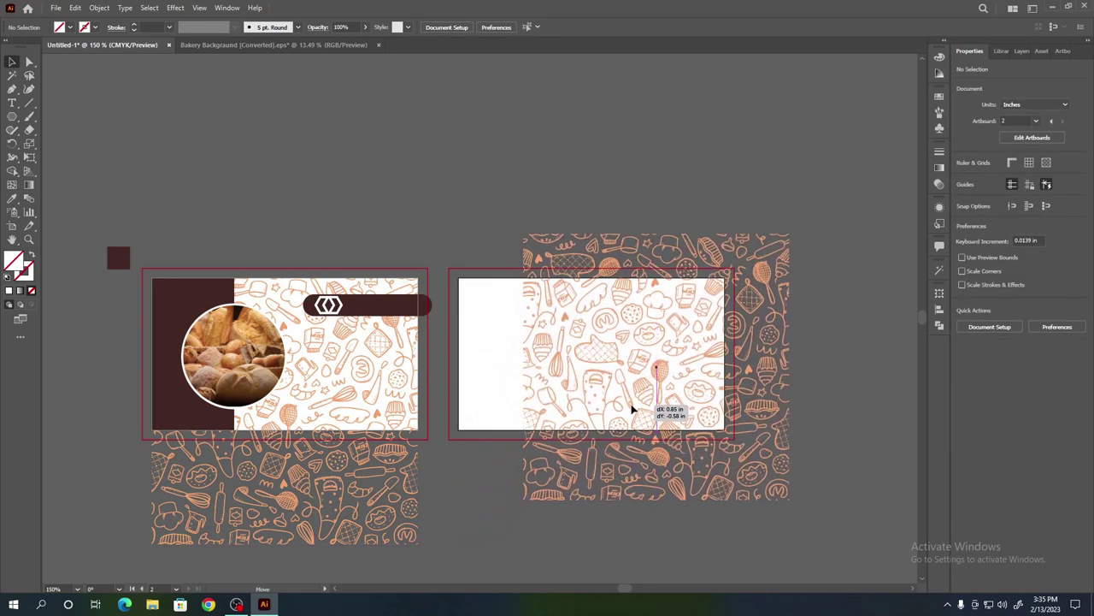
drag(632, 409, 632, 409)
- Move the original doodle pattern up behind the front card
drag(385, 469, 449, 464)
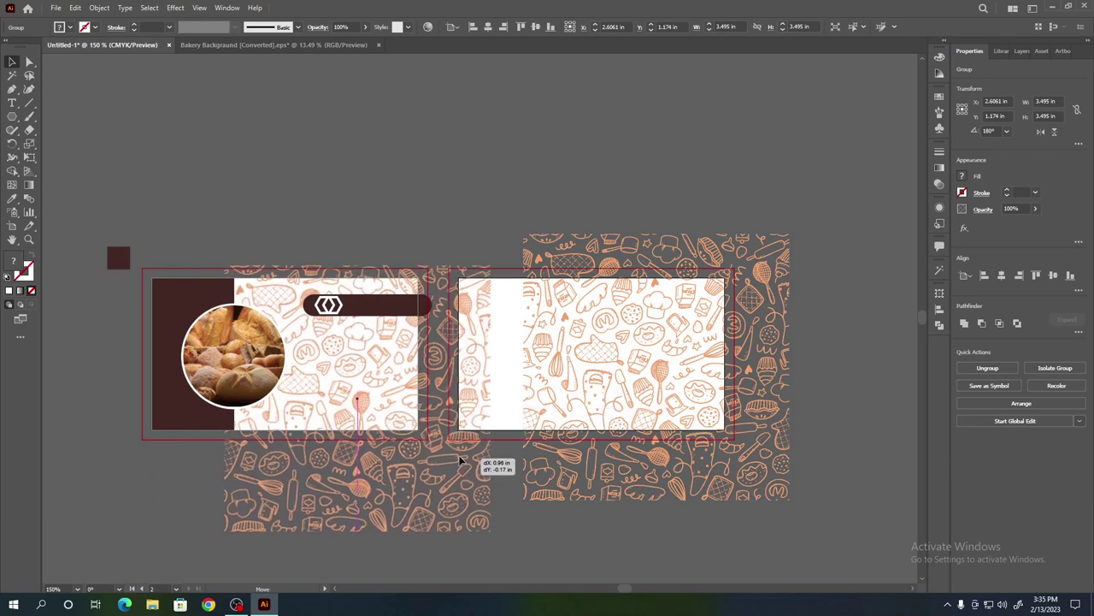
drag(449, 463, 470, 435)
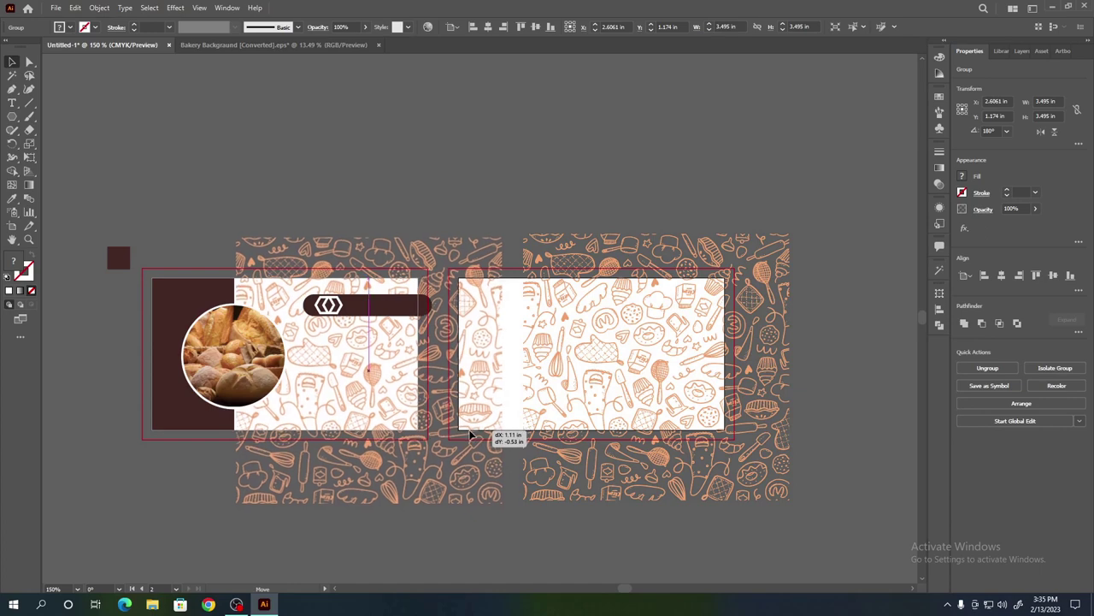
drag(469, 435, 471, 437)
click(336, 192)
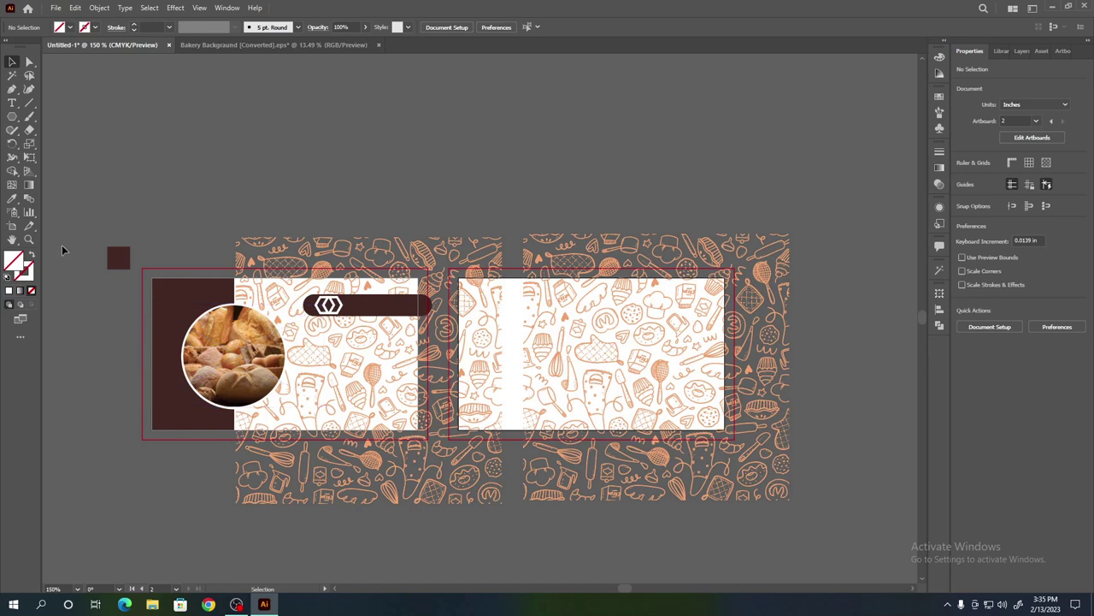
click(12, 116)
- Draw a white 3.51 × 2 in rectangle matching the front card's size
click(52, 116)
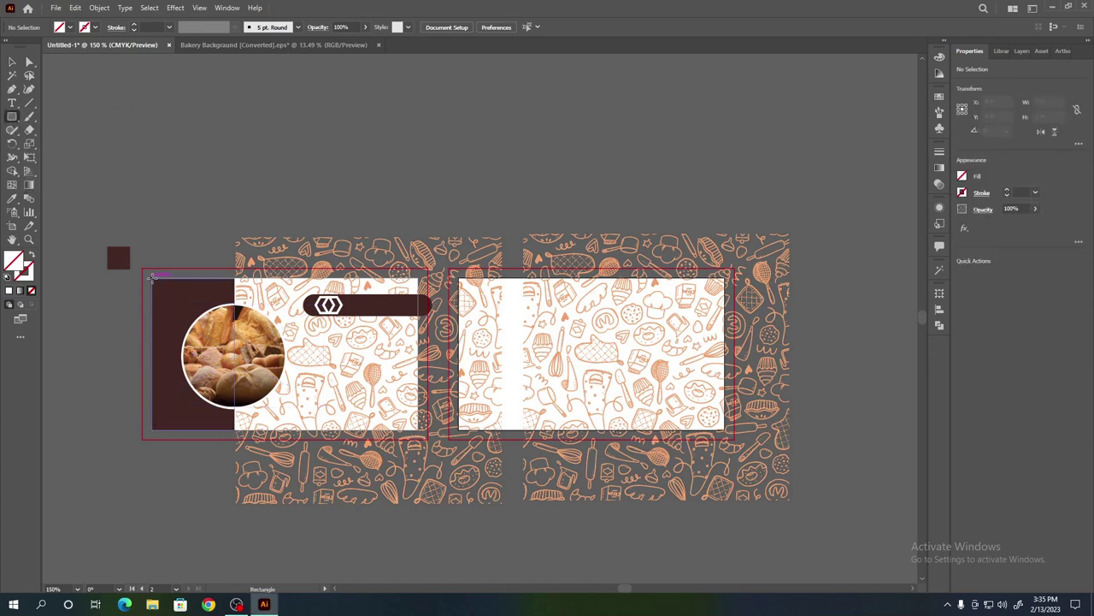
drag(152, 276, 421, 425)
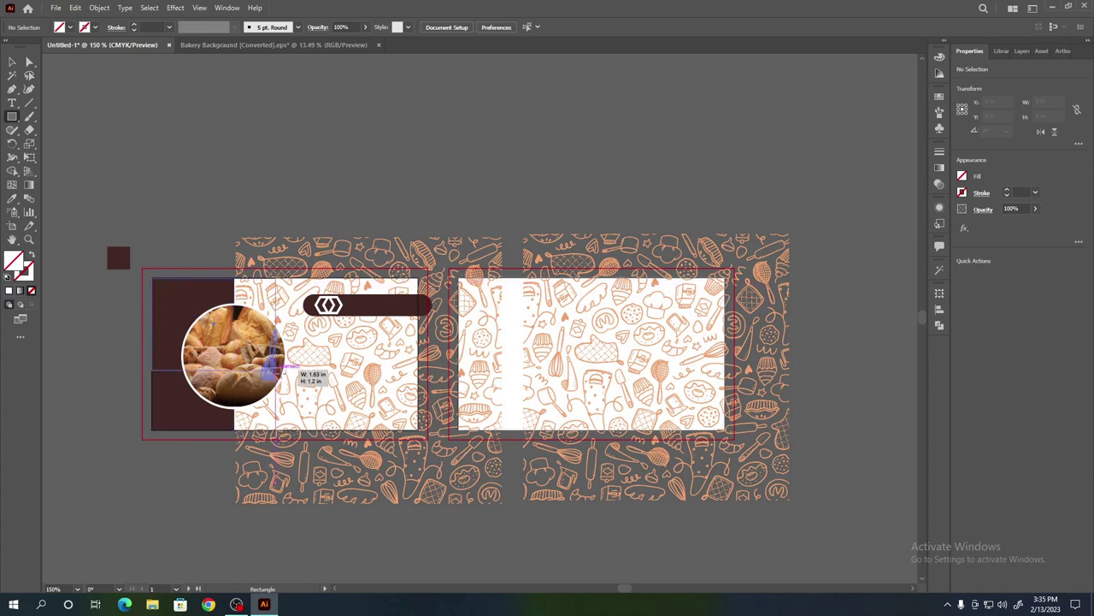
drag(422, 425, 424, 419)
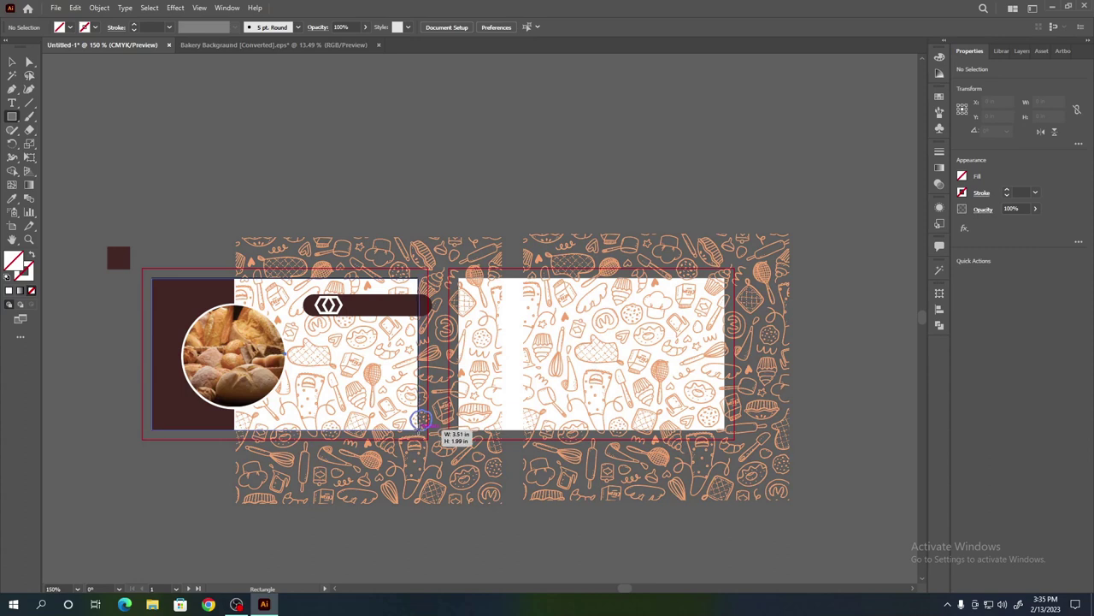
drag(423, 419, 423, 419)
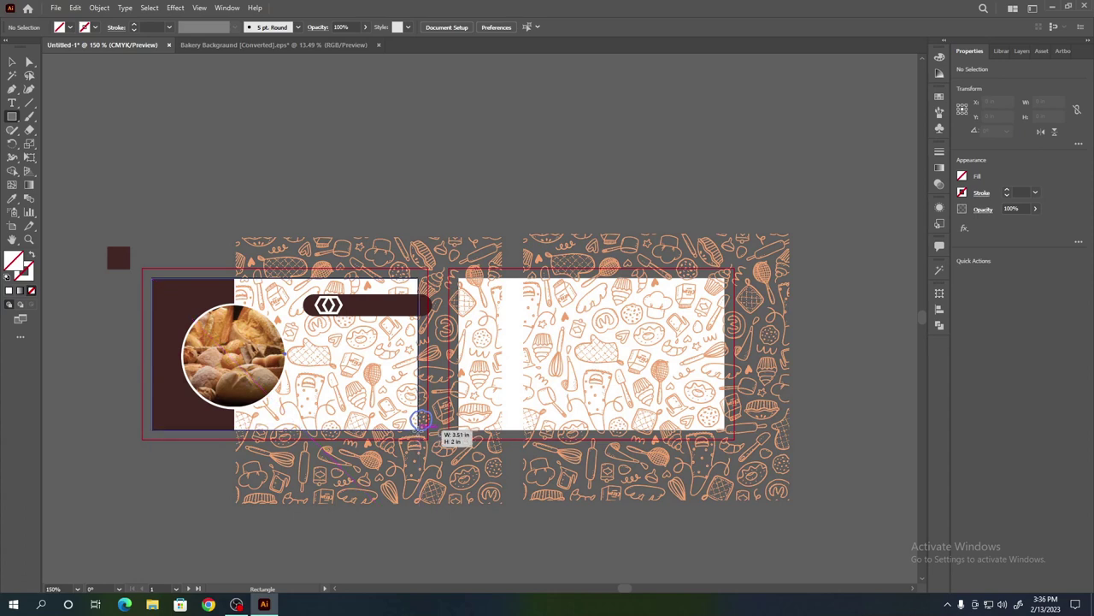
drag(422, 420, 420, 422)
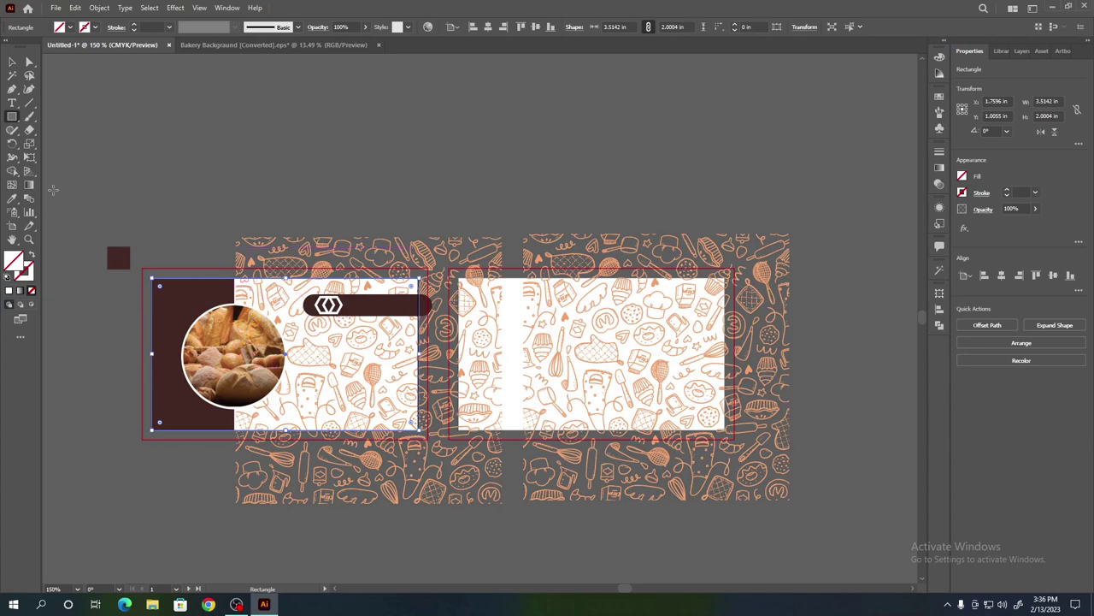
click(8, 292)
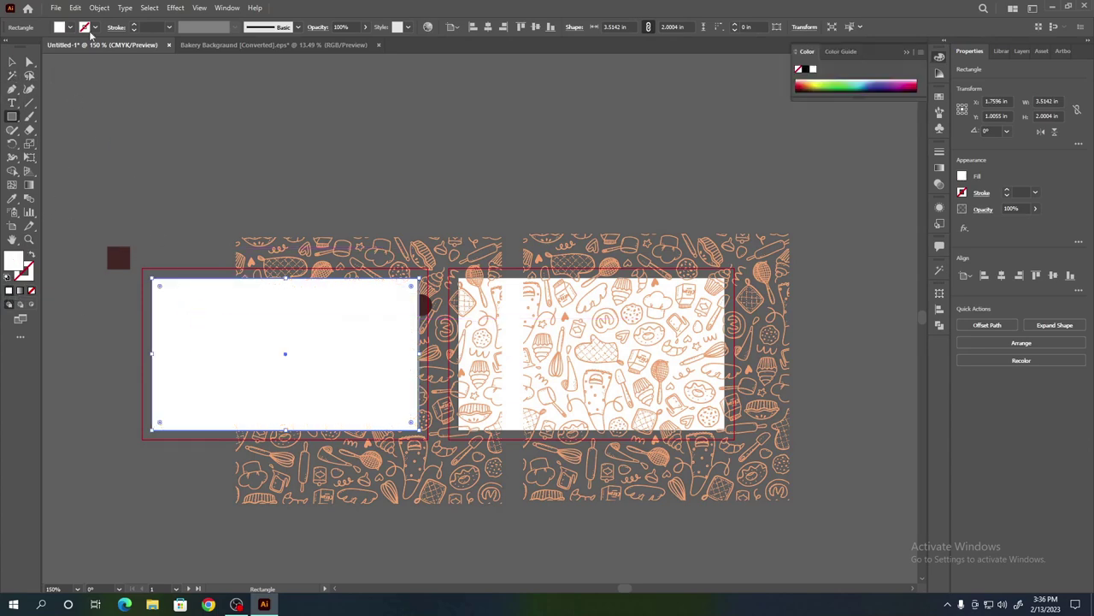
- Make a clipping mask trimming the doodle pattern to the card rectangle
click(12, 62)
click(118, 108)
drag(156, 262, 238, 409)
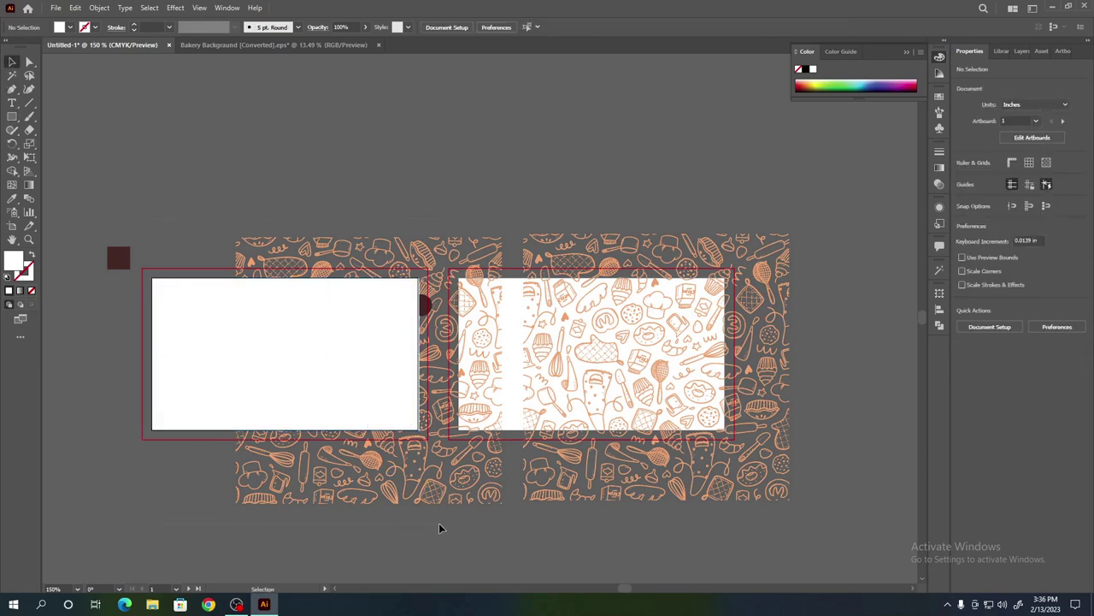
drag(438, 523, 184, 353)
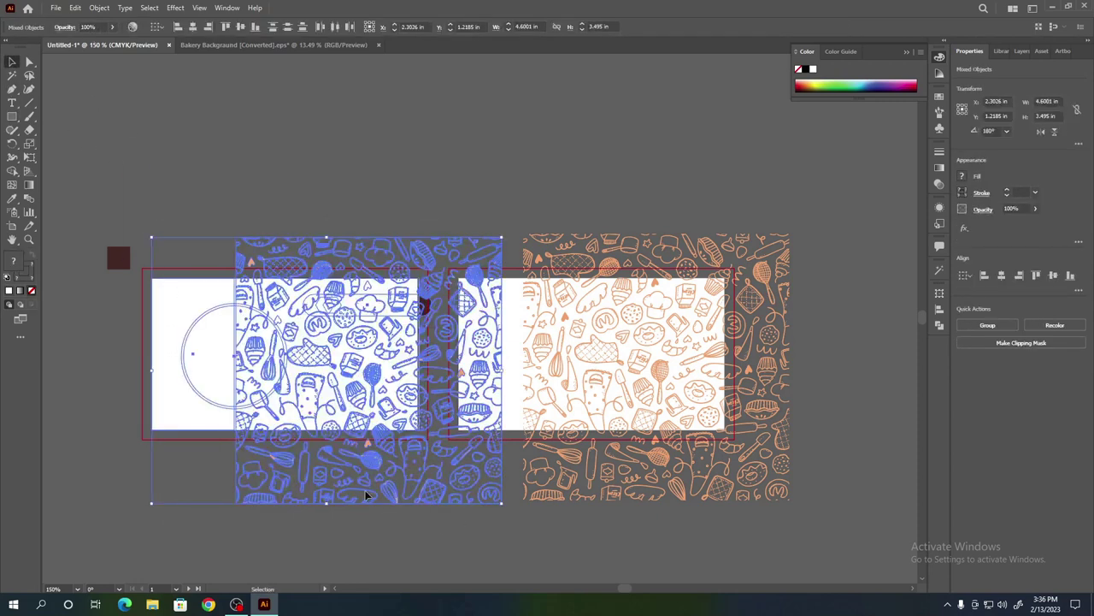
click(99, 7)
mouse_move(127, 408)
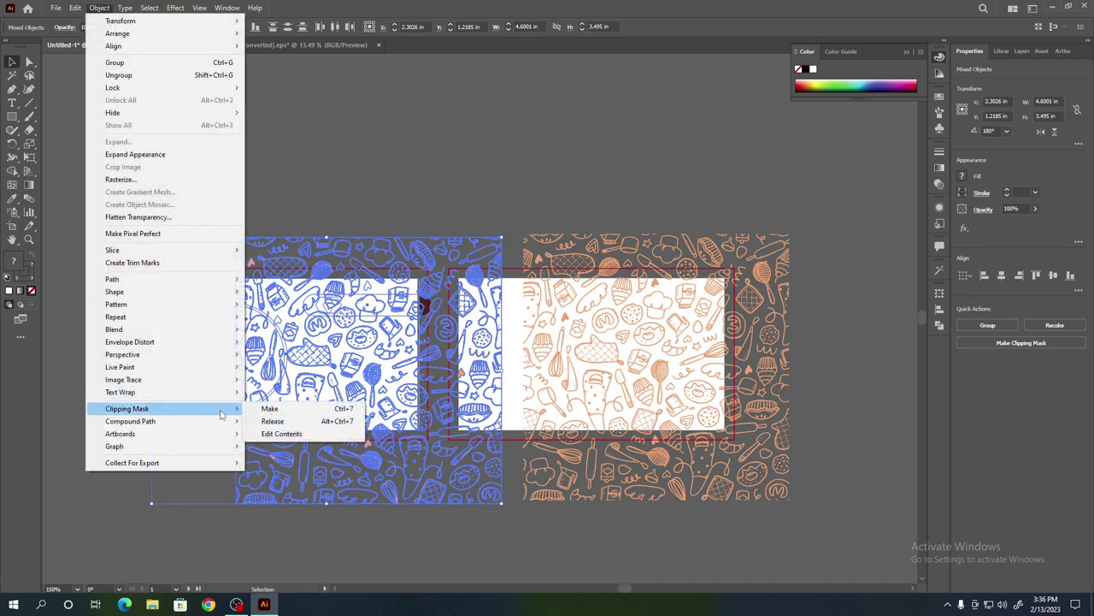
click(271, 408)
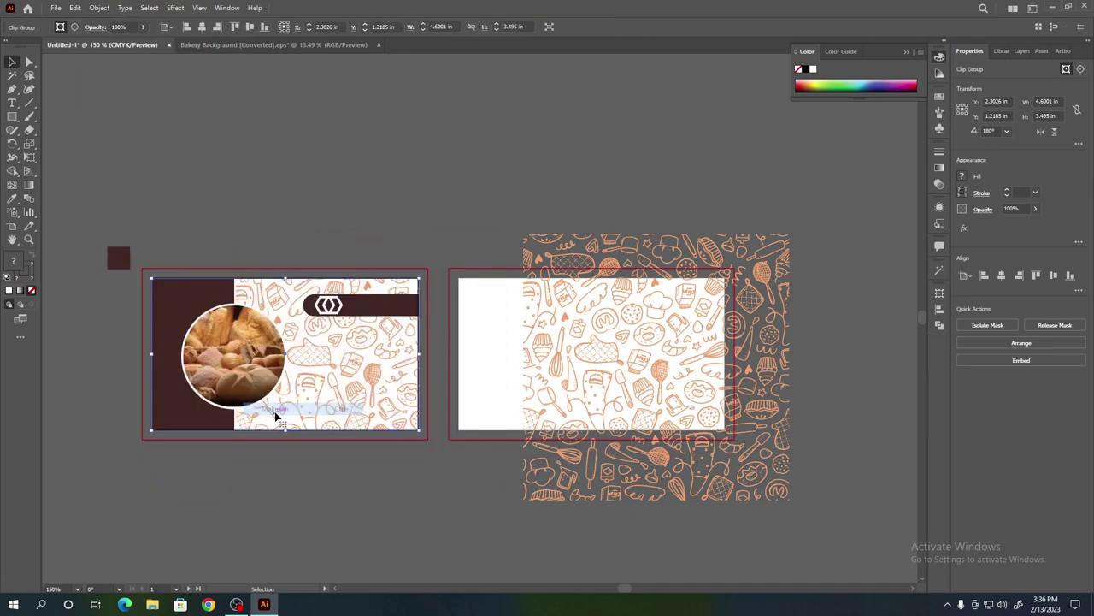
click(154, 203)
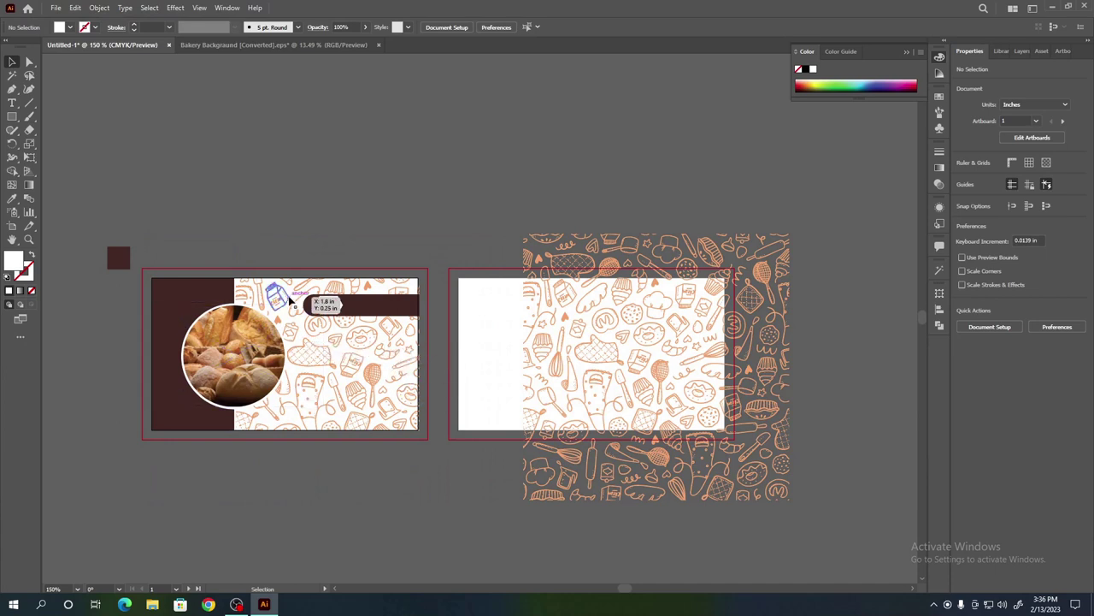
click(193, 301)
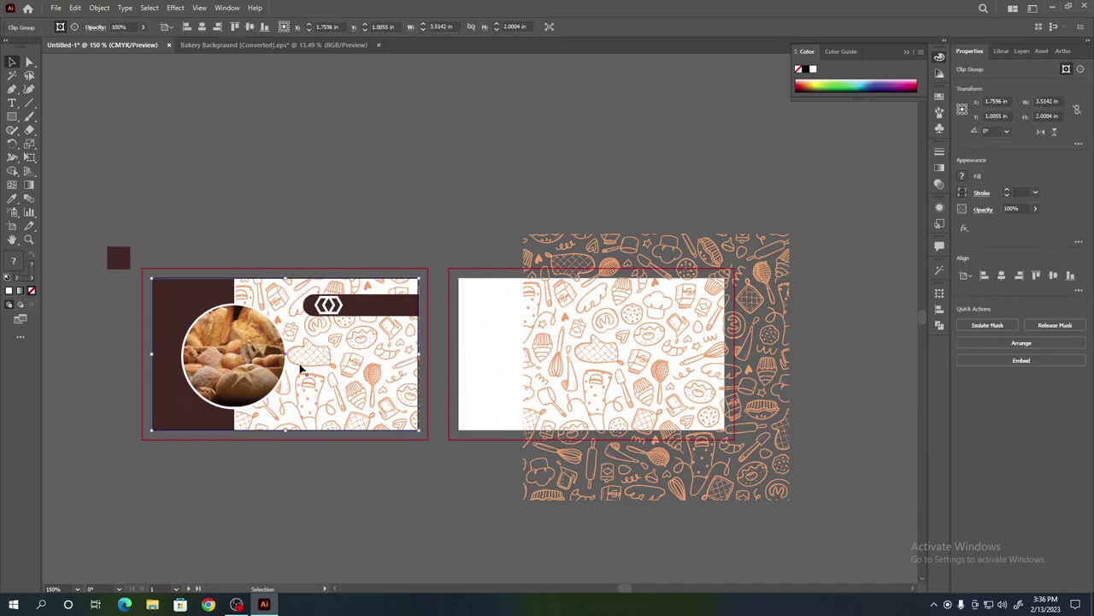
- Reflect the clipped front card vertically so the brown panel moves right
key(Left)
right_click(284, 306)
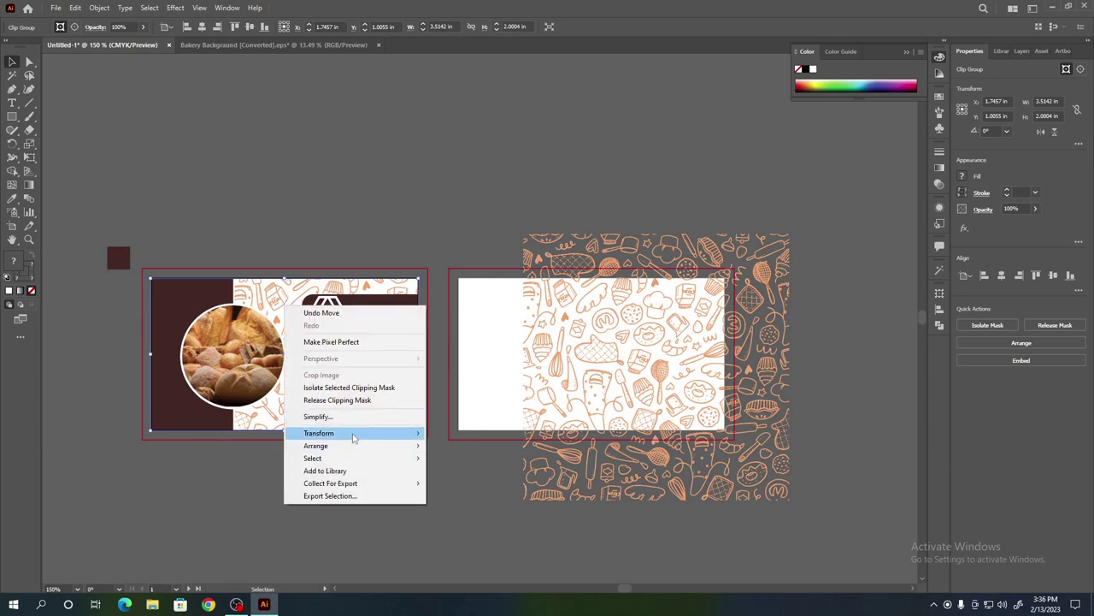
mouse_move(319, 433)
click(458, 471)
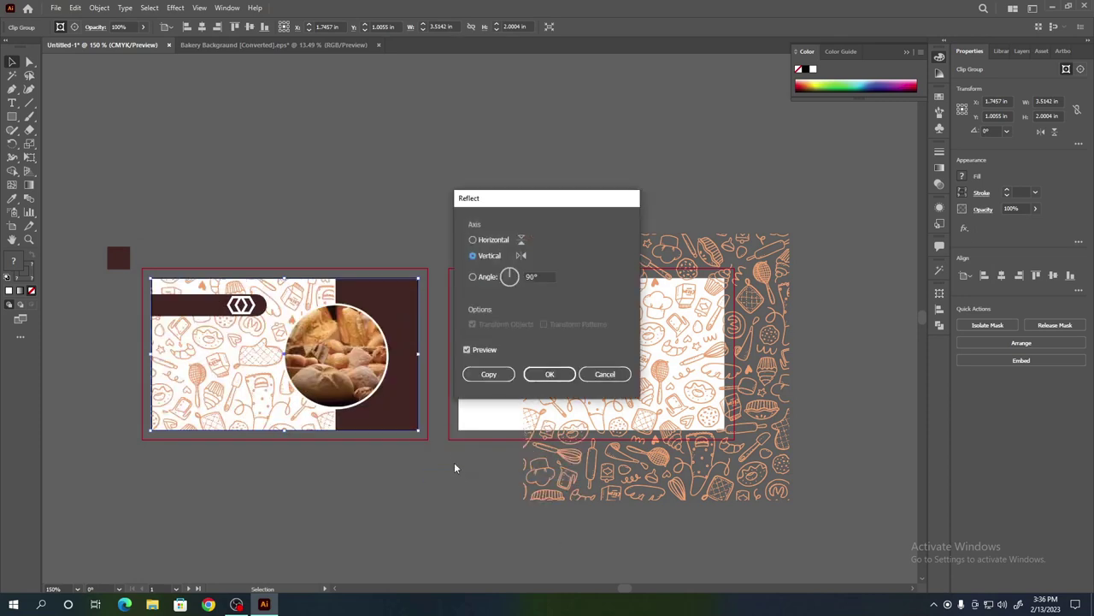
click(550, 373)
click(244, 229)
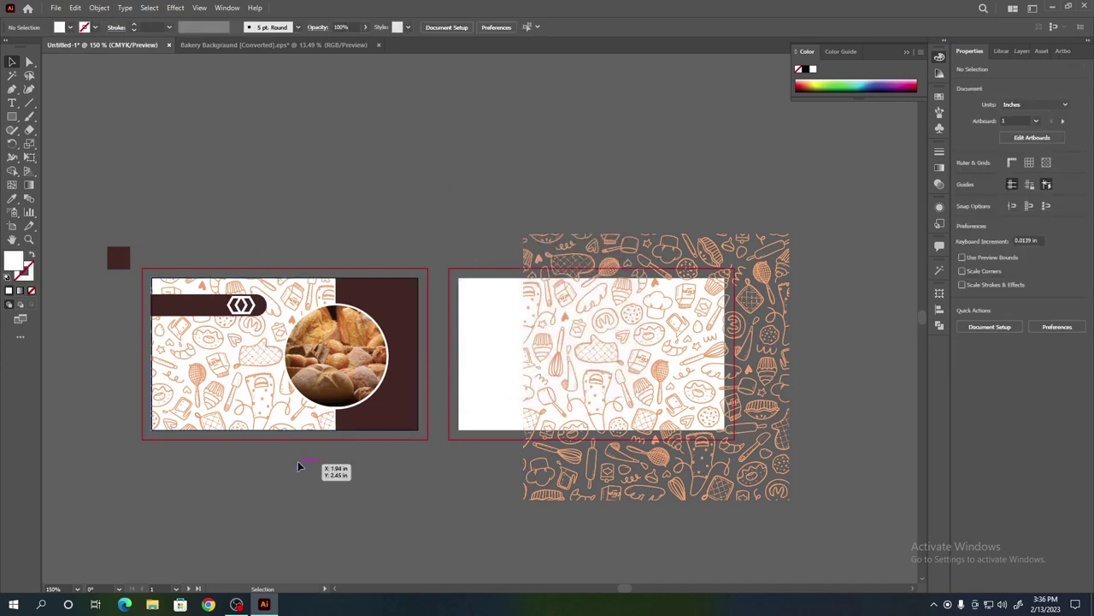
- Inside the card group, move the logo to the name bar's left end
click(254, 317)
double_click(253, 315)
drag(254, 315, 182, 315)
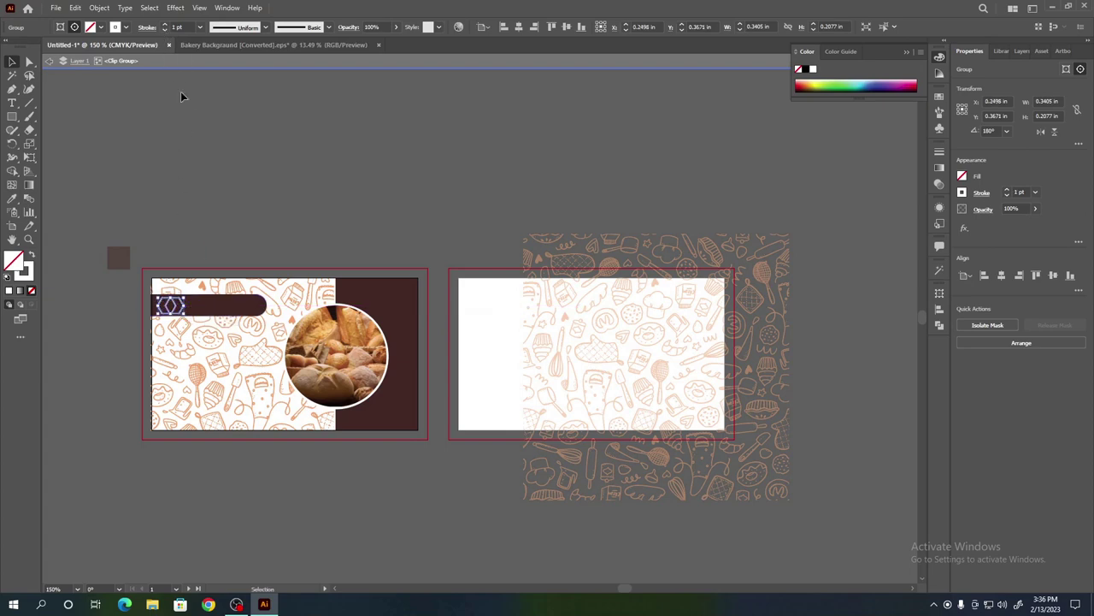
click(213, 156)
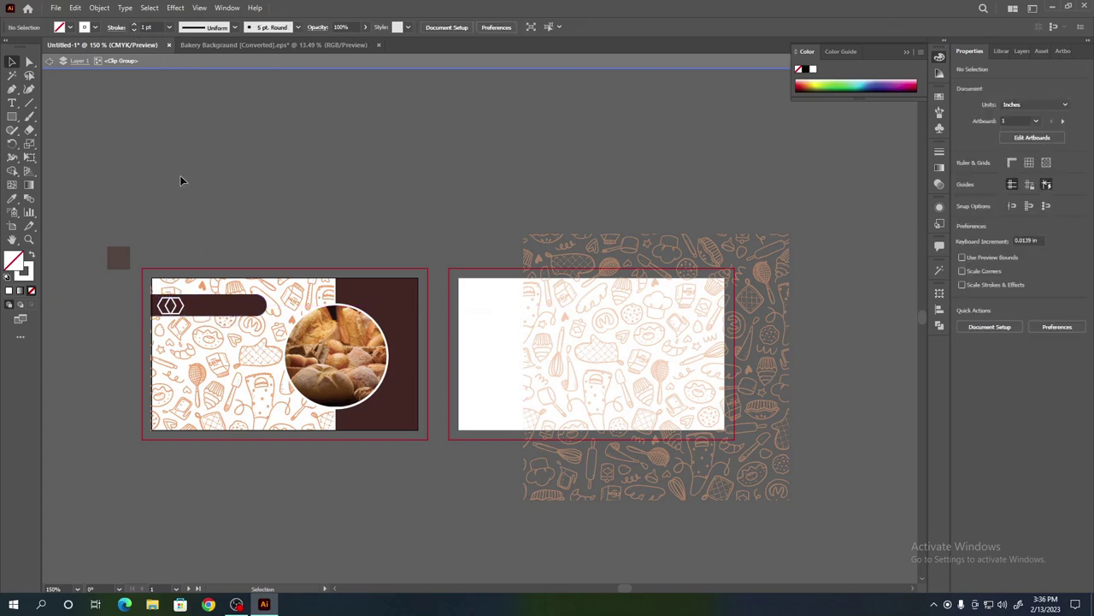
- Type 'Bakery Name' on the name bar and position it beside the logo
double_click(180, 175)
click(12, 103)
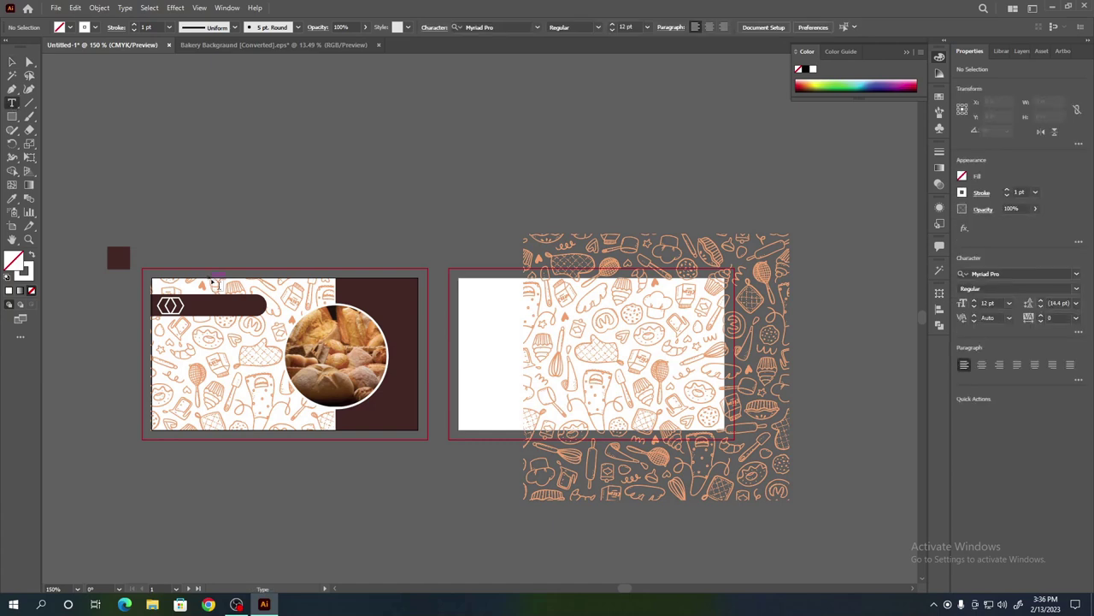
click(201, 302)
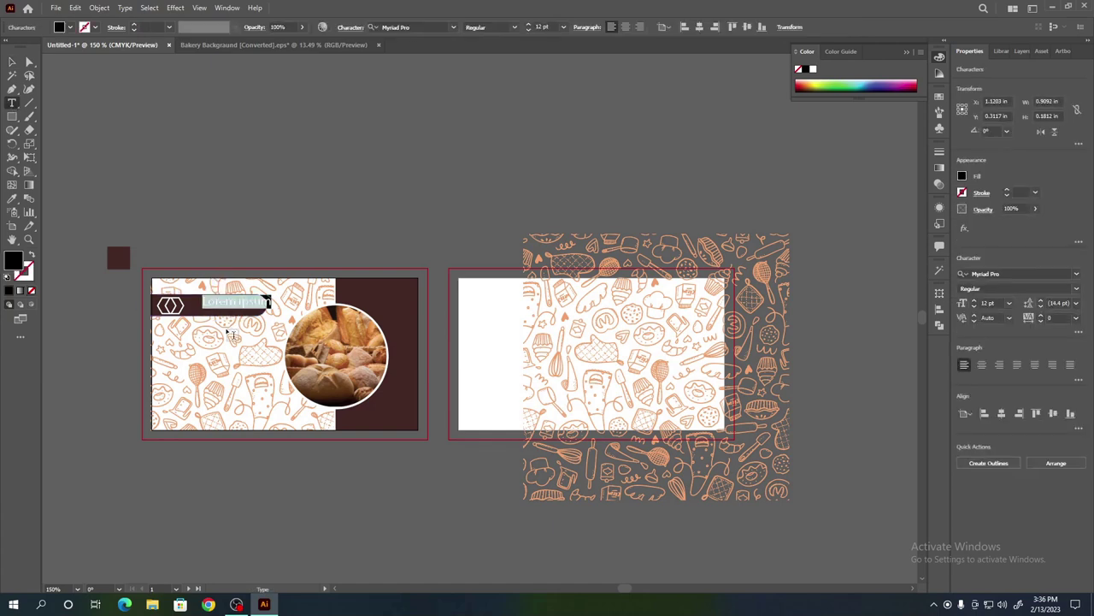
text(Bakery Name)
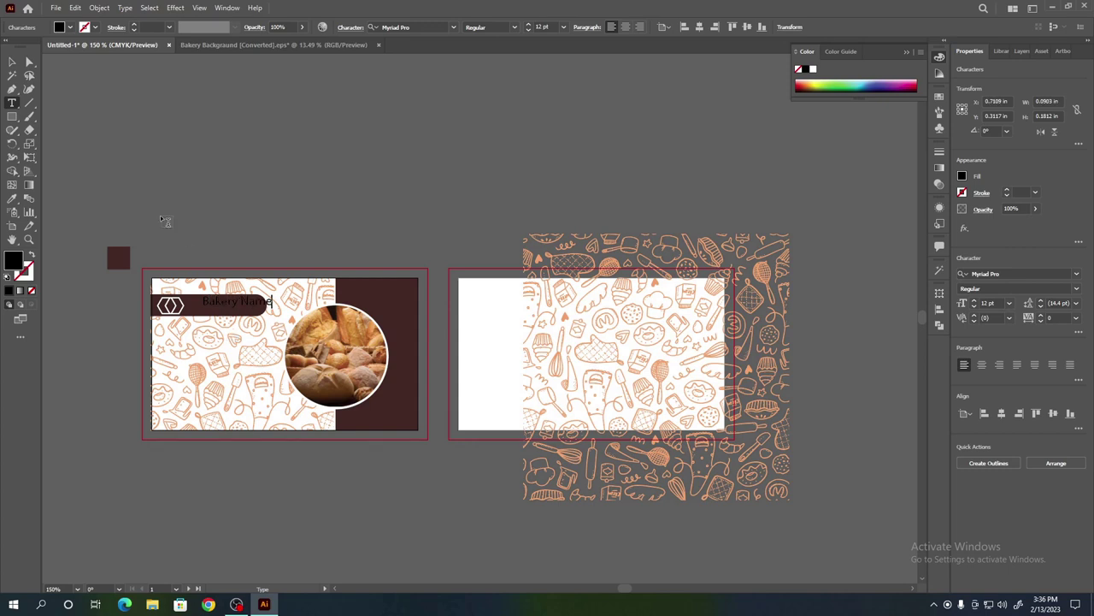
click(12, 63)
drag(249, 303, 236, 309)
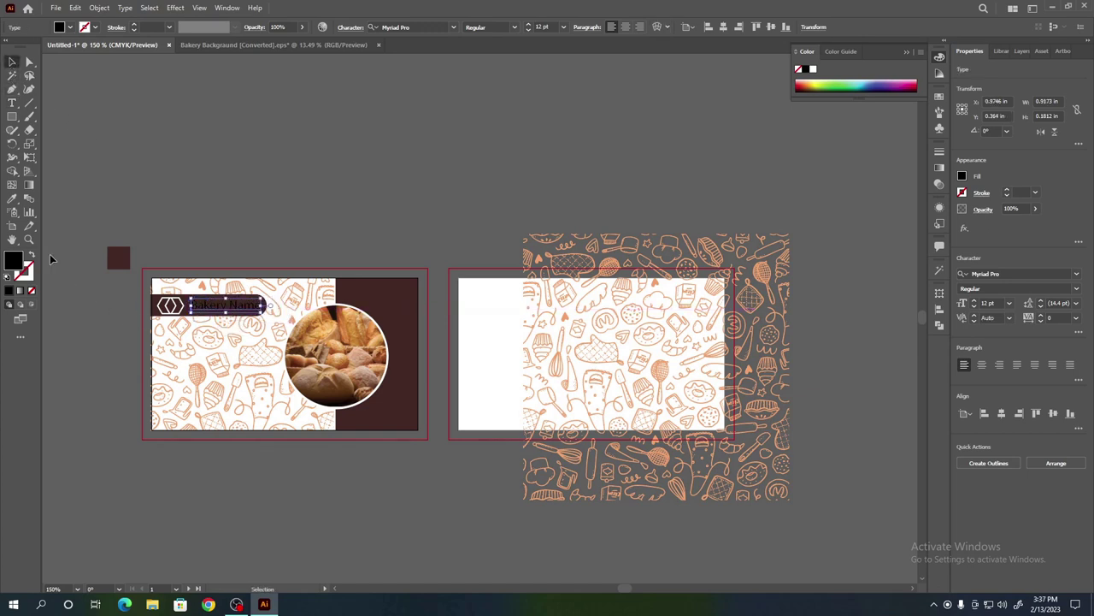
- Recolour all of the Bakery Name text white with the Eyedropper
click(12, 199)
click(12, 63)
double_click(238, 310)
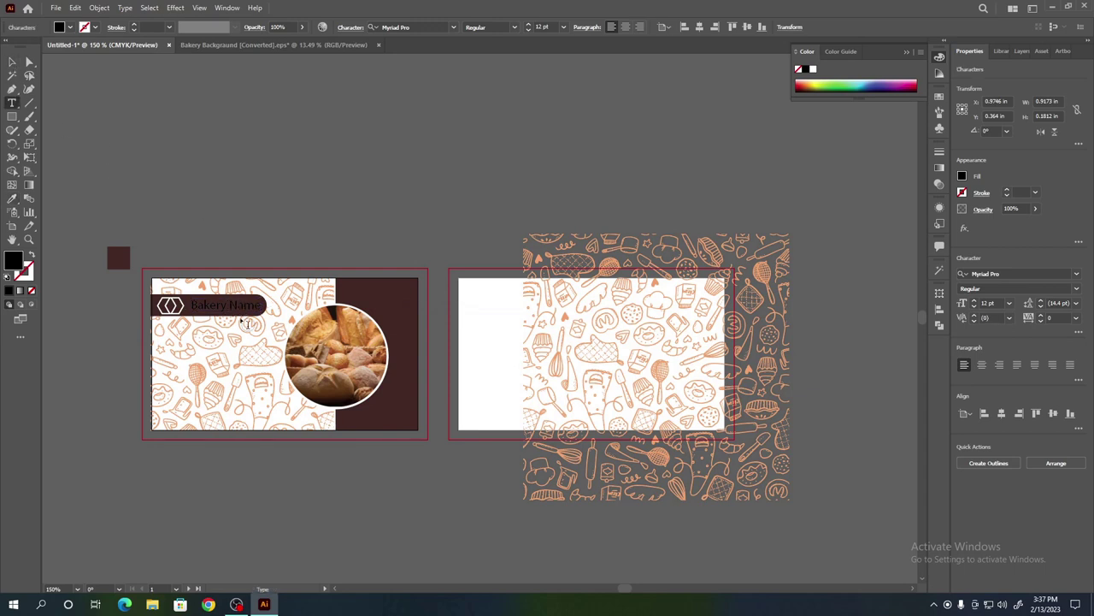
key(ctrl+a)
click(11, 200)
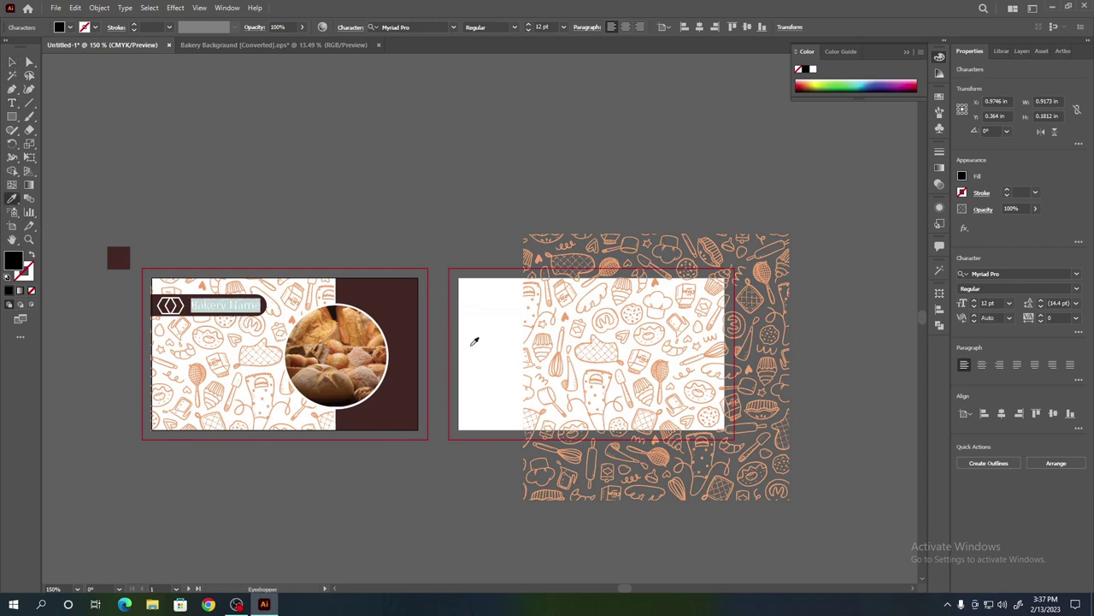
click(479, 341)
key(Escape)
click(197, 150)
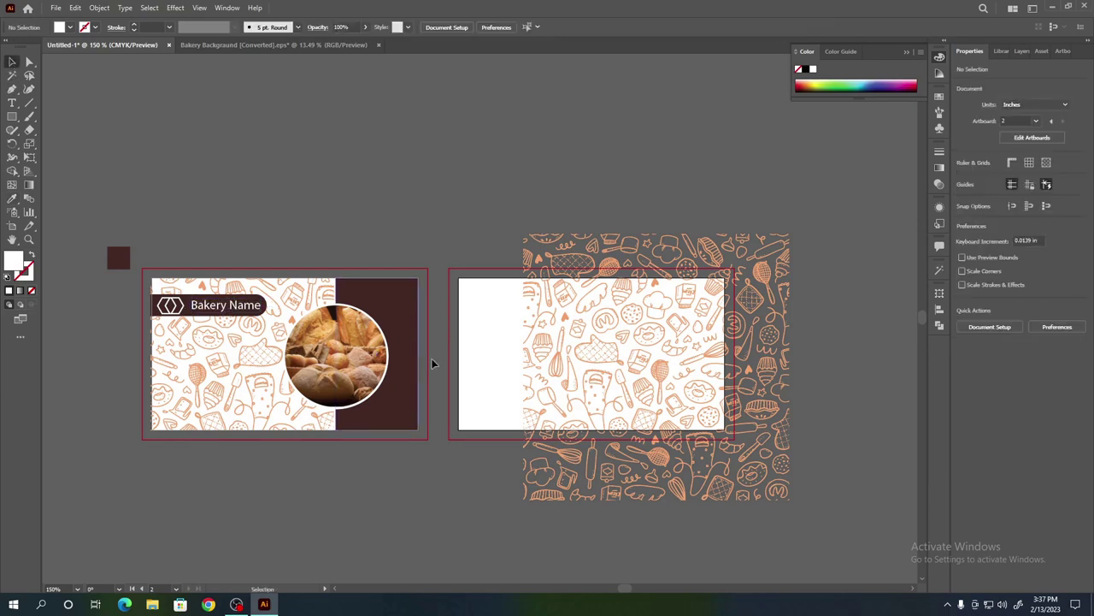
- Move the doodle pattern onto the back card and nudge the front card right to X 1.7936 in
mouse_move(614, 356)
mouse_down()
mouse_move(563, 366)
mouse_move(551, 398)
mouse_up()
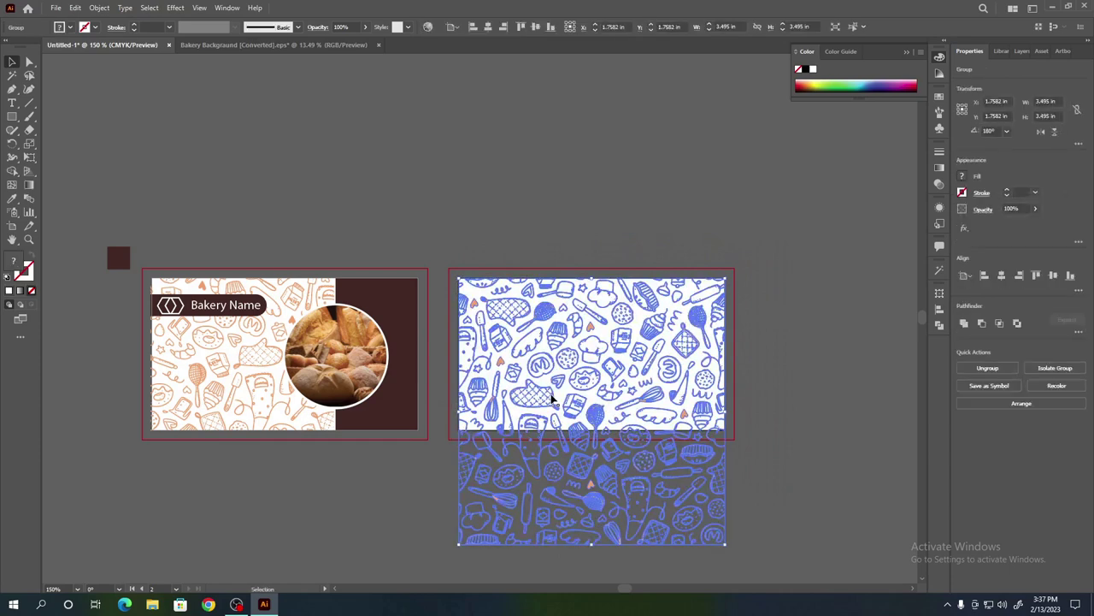
click(358, 206)
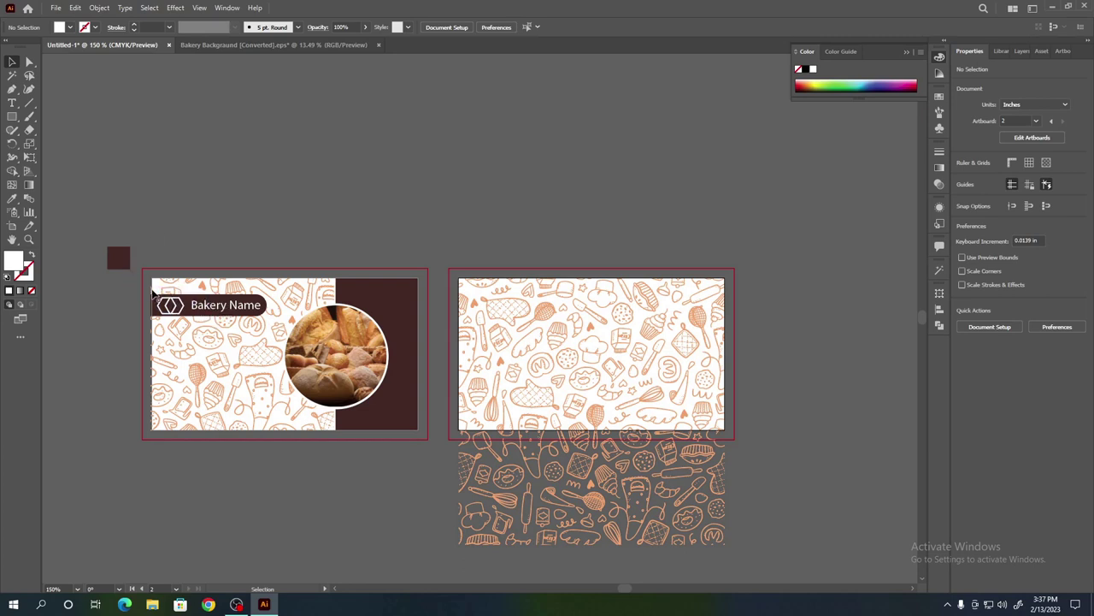
click(155, 350)
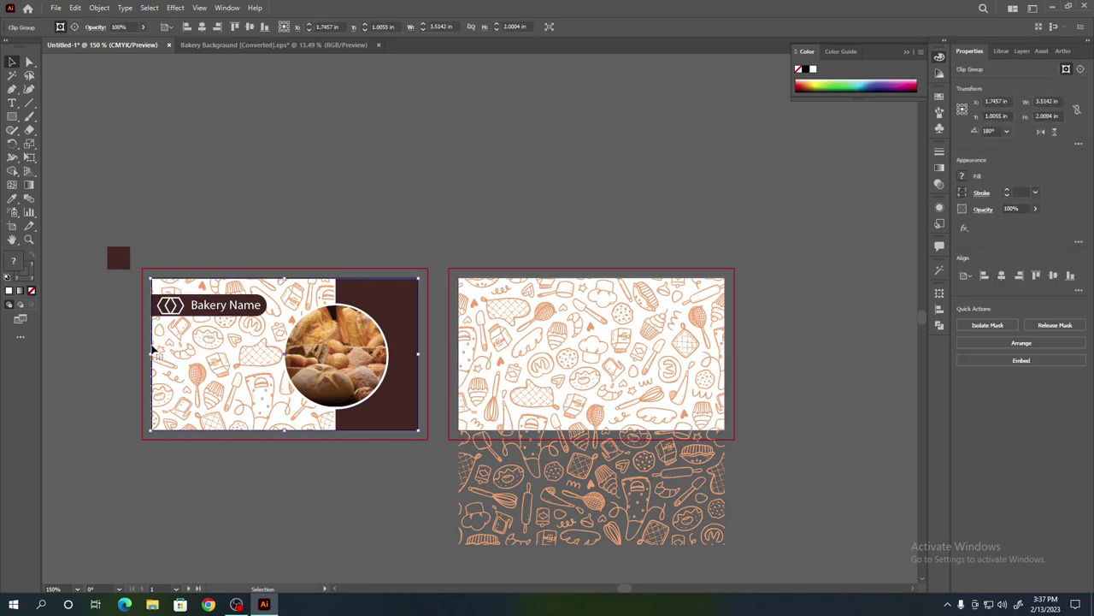
key(Right)
click(267, 189)
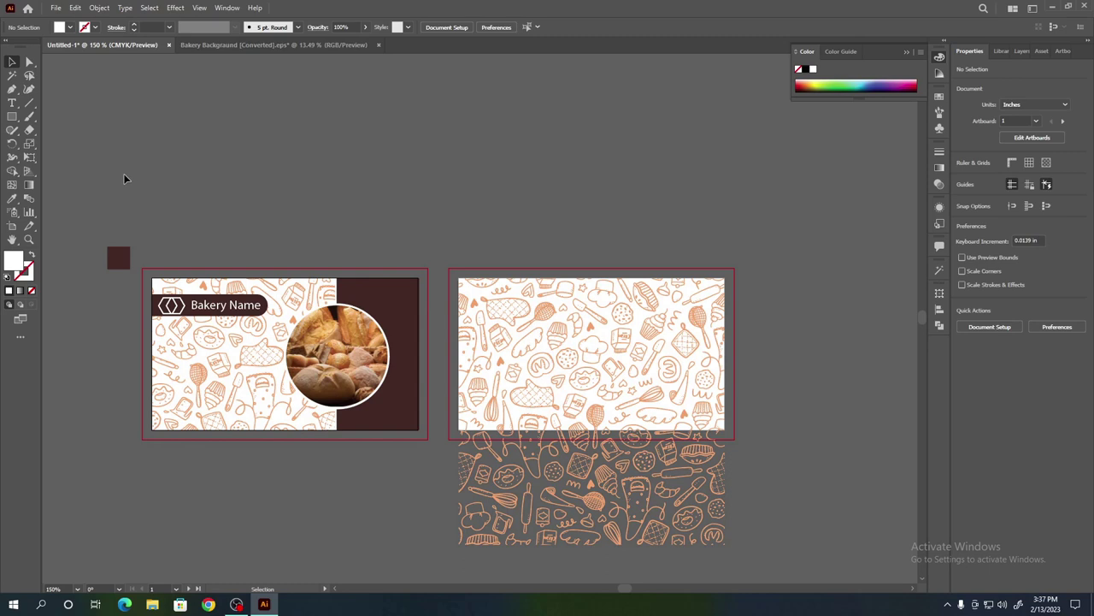
click(12, 117)
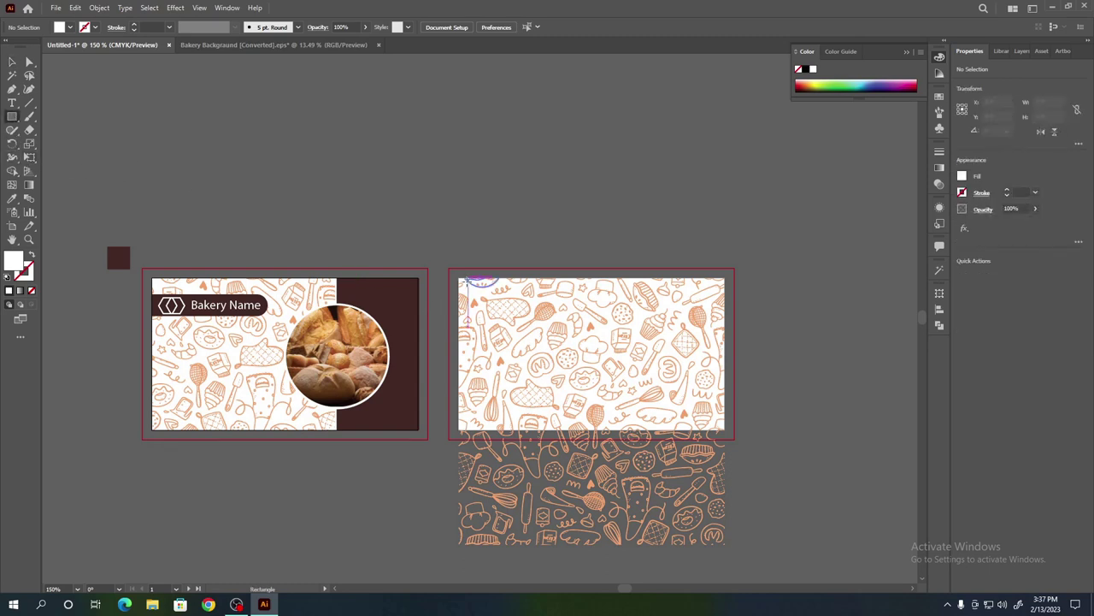
- Add a dark brown 3.495 × 1.99 in rectangle behind the back card's pattern
drag(457, 277, 724, 430)
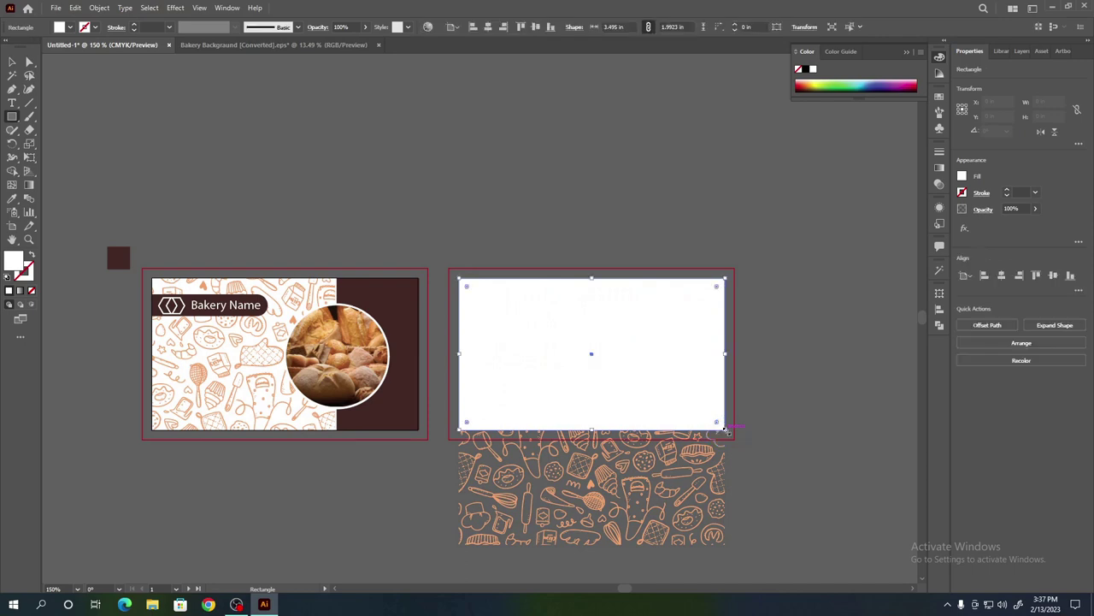
key(i)
click(120, 259)
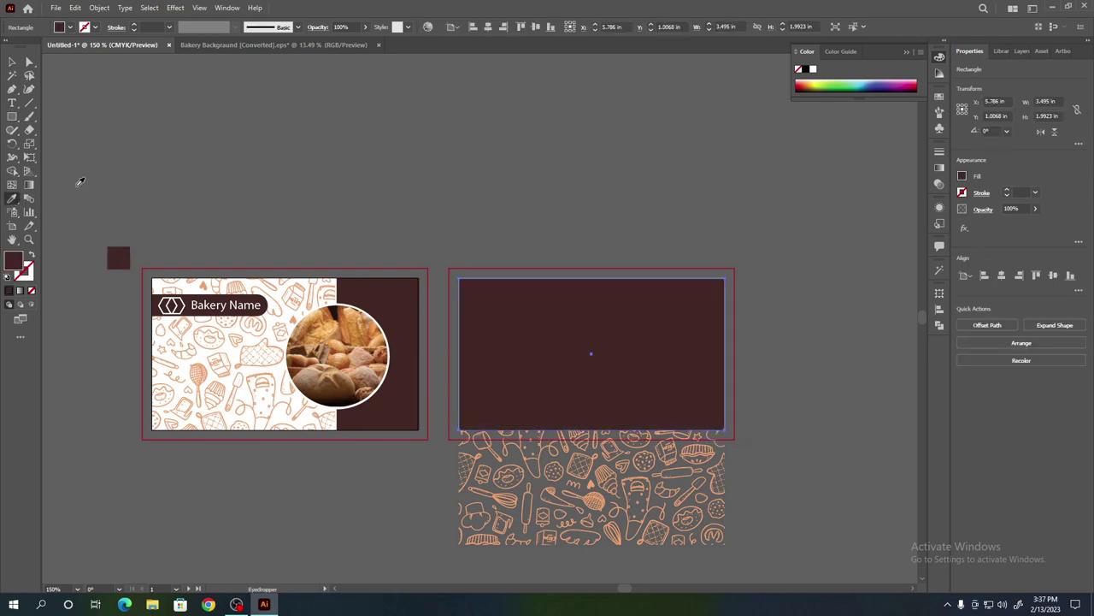
key(v)
right_click(536, 341)
mouse_move(566, 279)
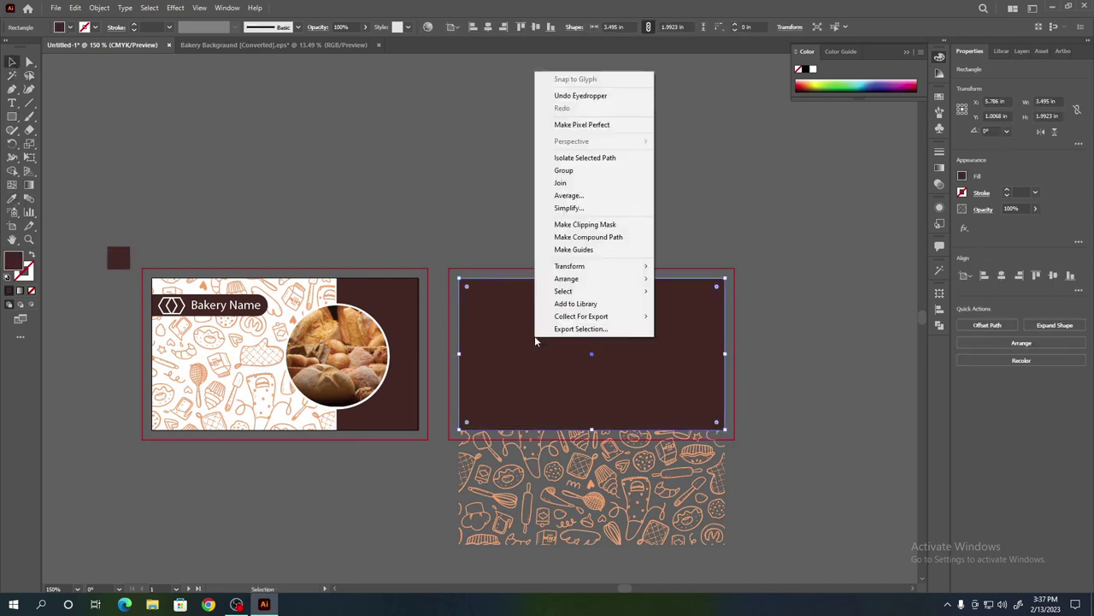
click(692, 318)
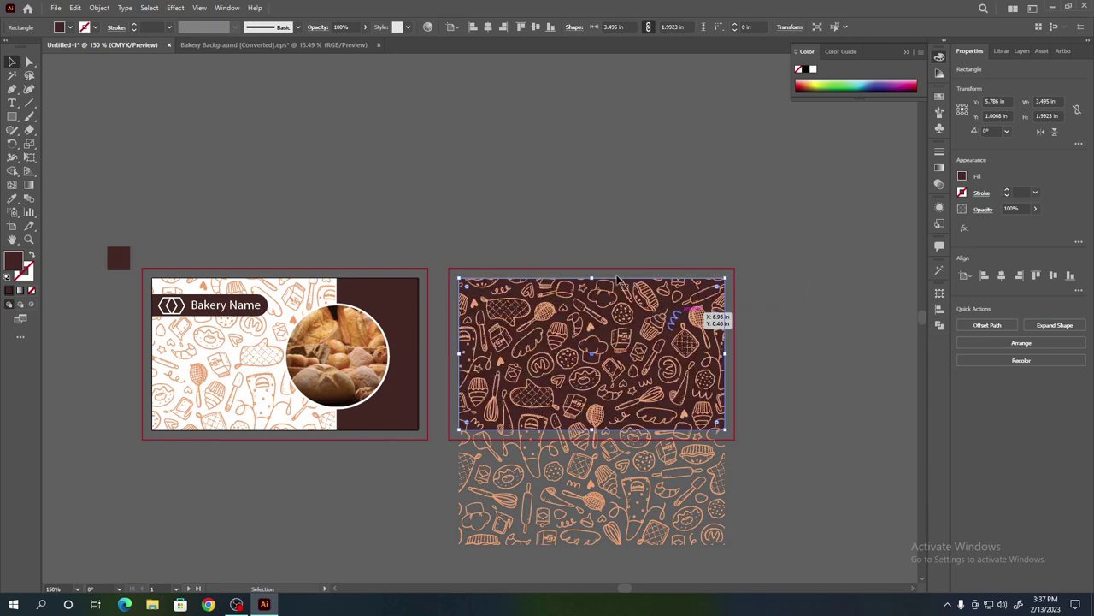
click(534, 221)
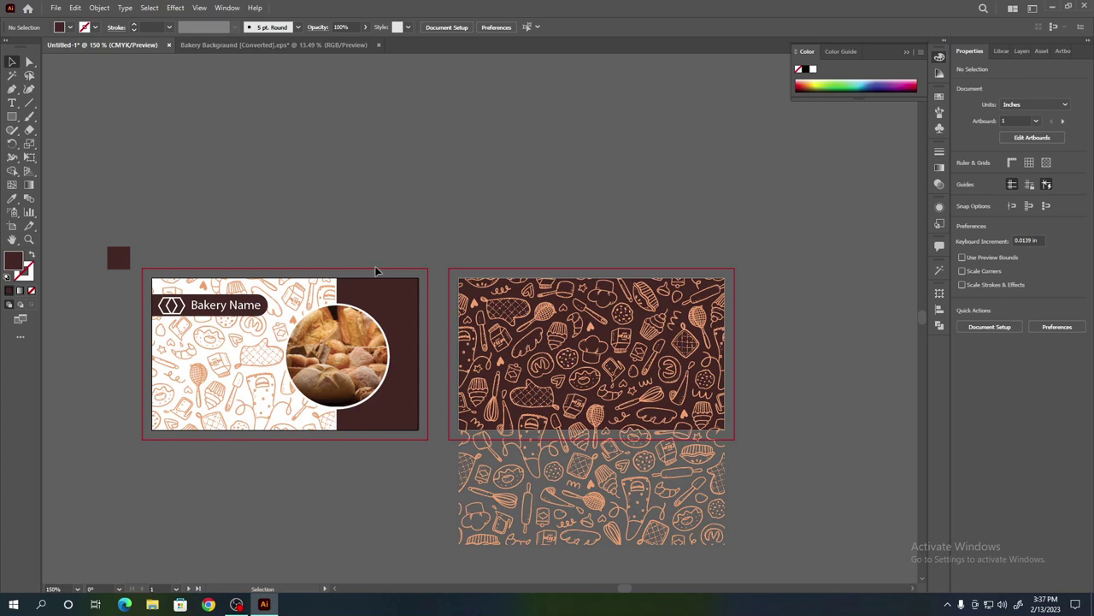
- Select the front card's hexagon logo and dark name bar inside its group
click(257, 301)
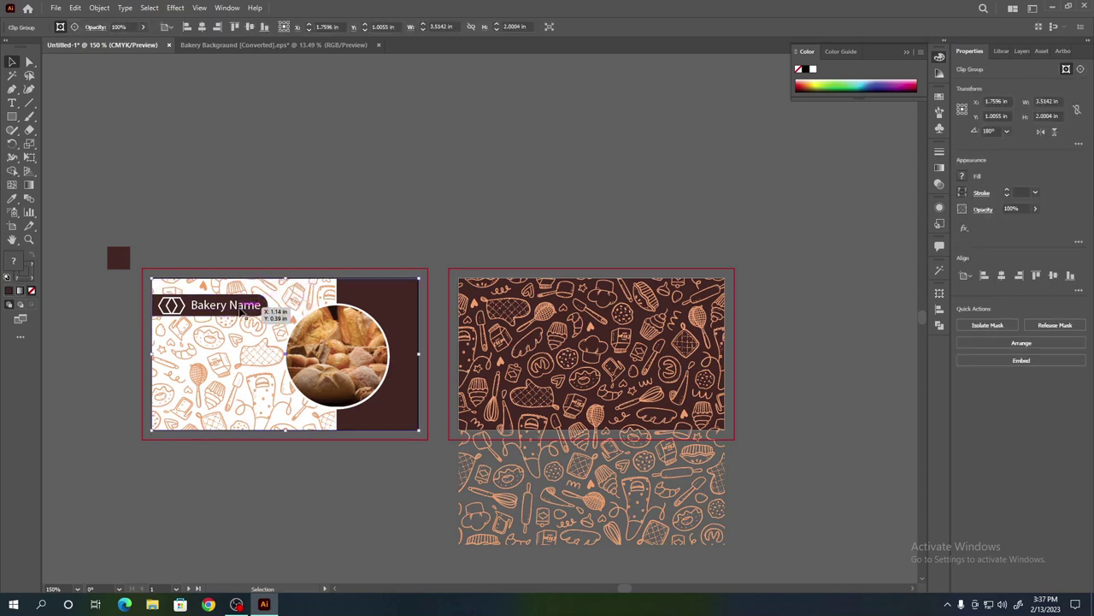
double_click(240, 304)
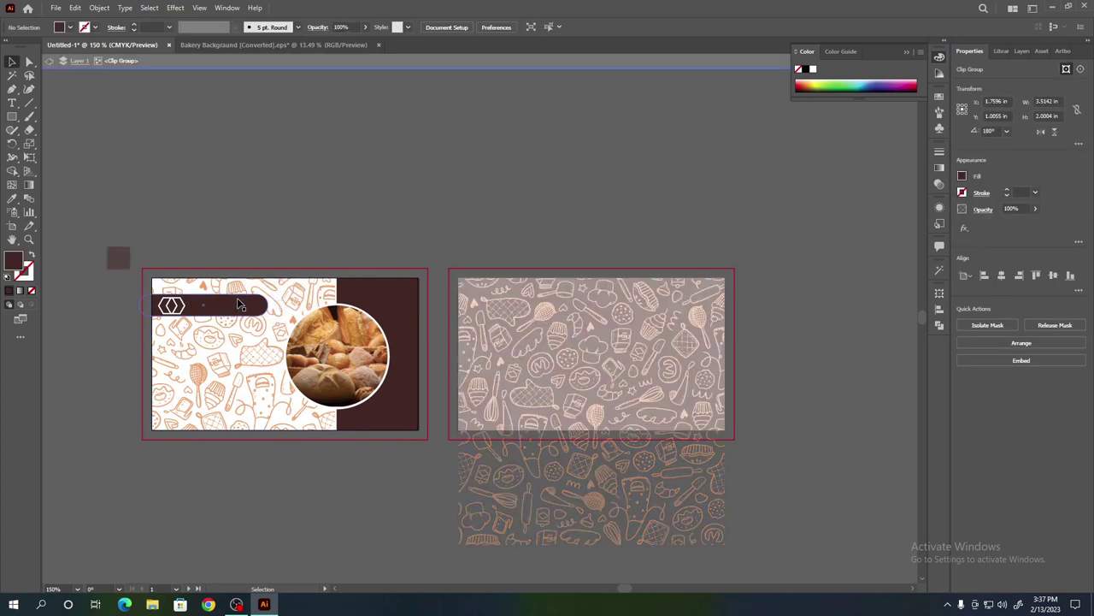
click(178, 308)
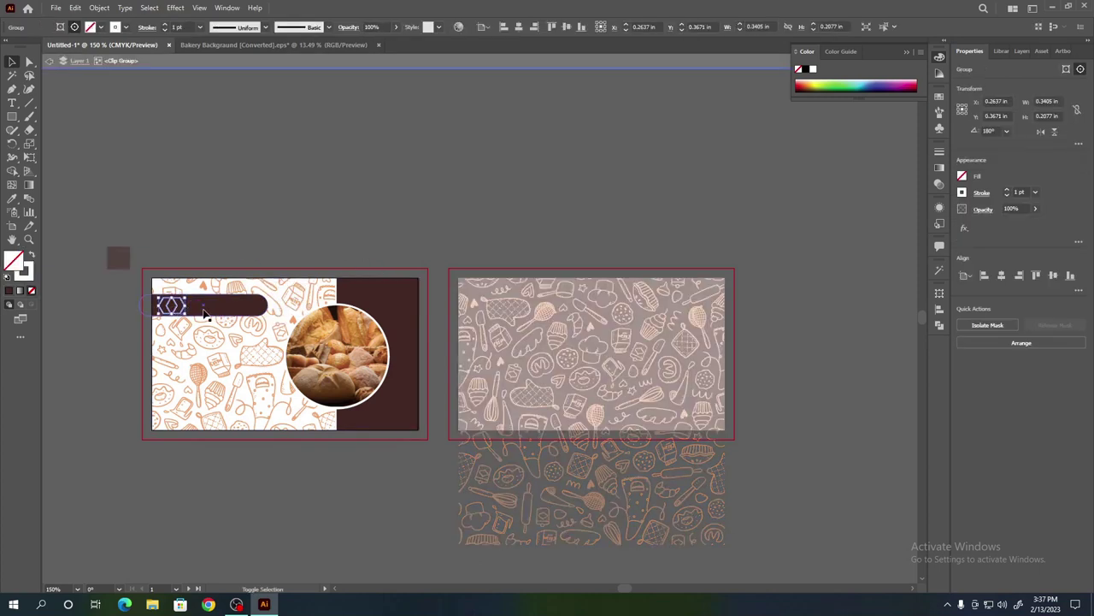
shift+click(250, 313)
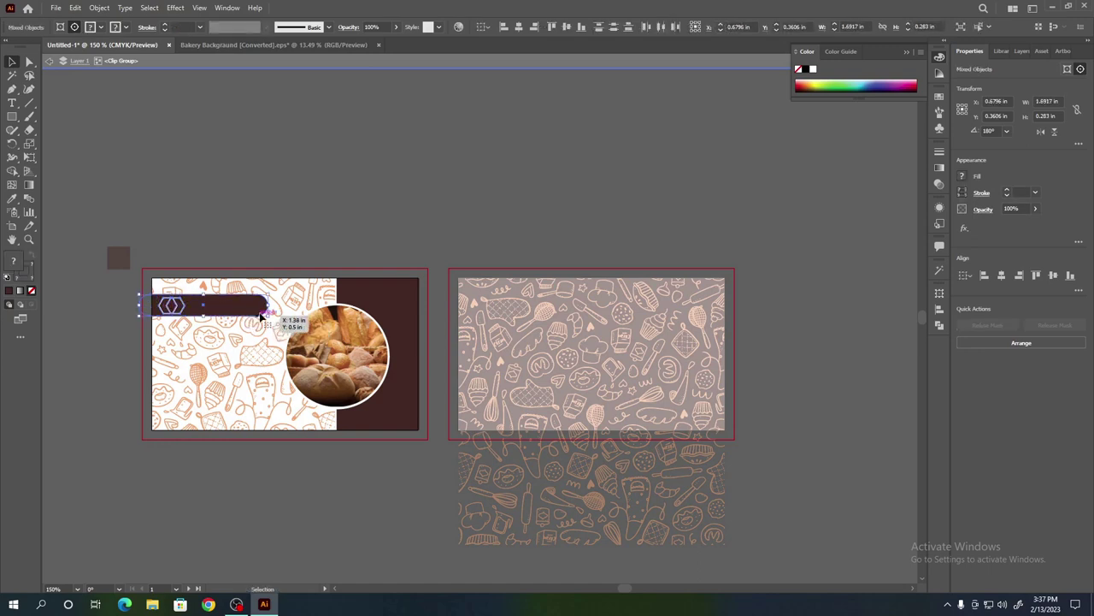
- Paste the logo and name bar onto the back card and recolour the bar peach
double_click(312, 227)
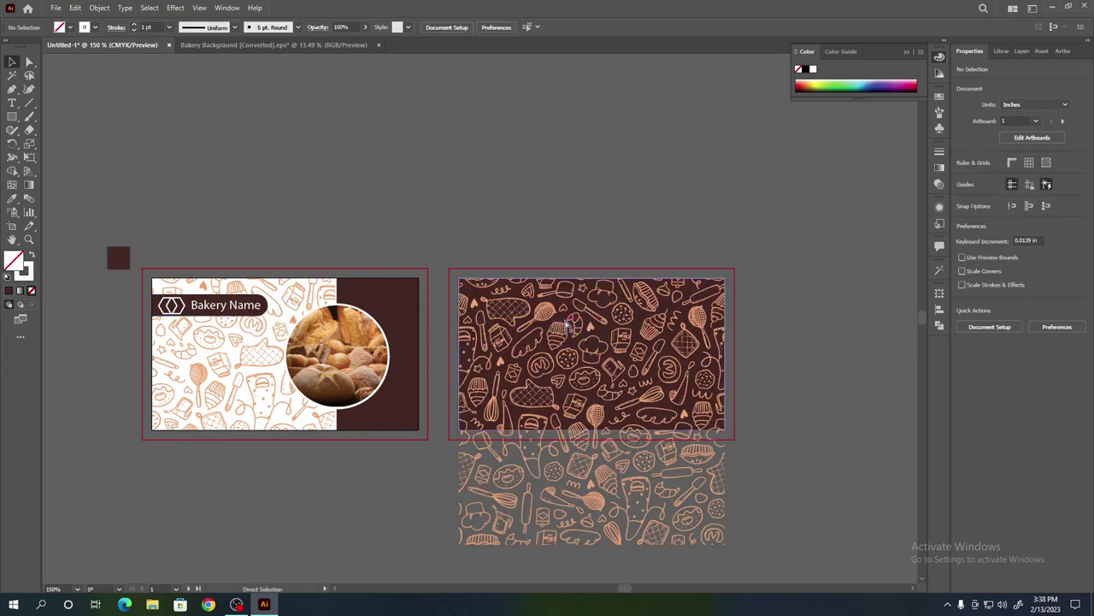
key(ctrl+v)
drag(505, 324, 675, 305)
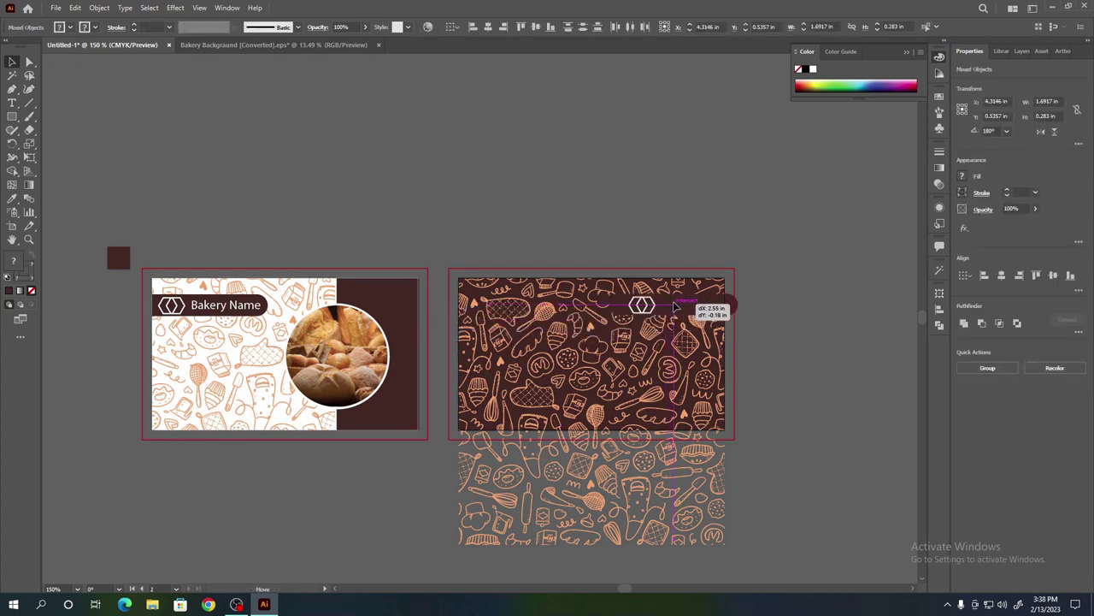
drag(675, 305, 676, 307)
click(13, 199)
click(226, 327)
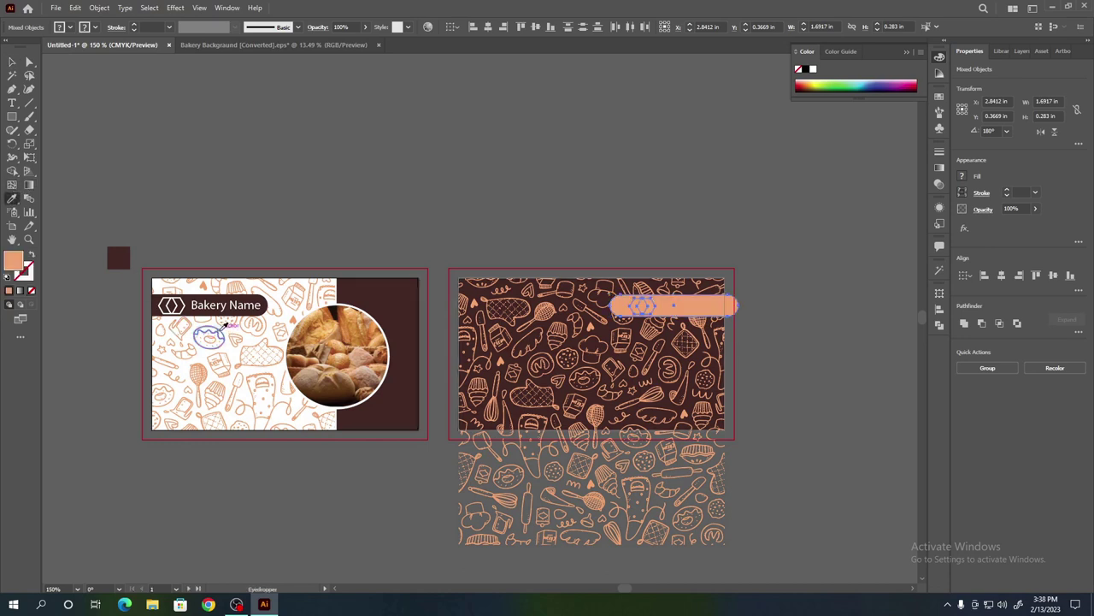
click(12, 61)
click(271, 147)
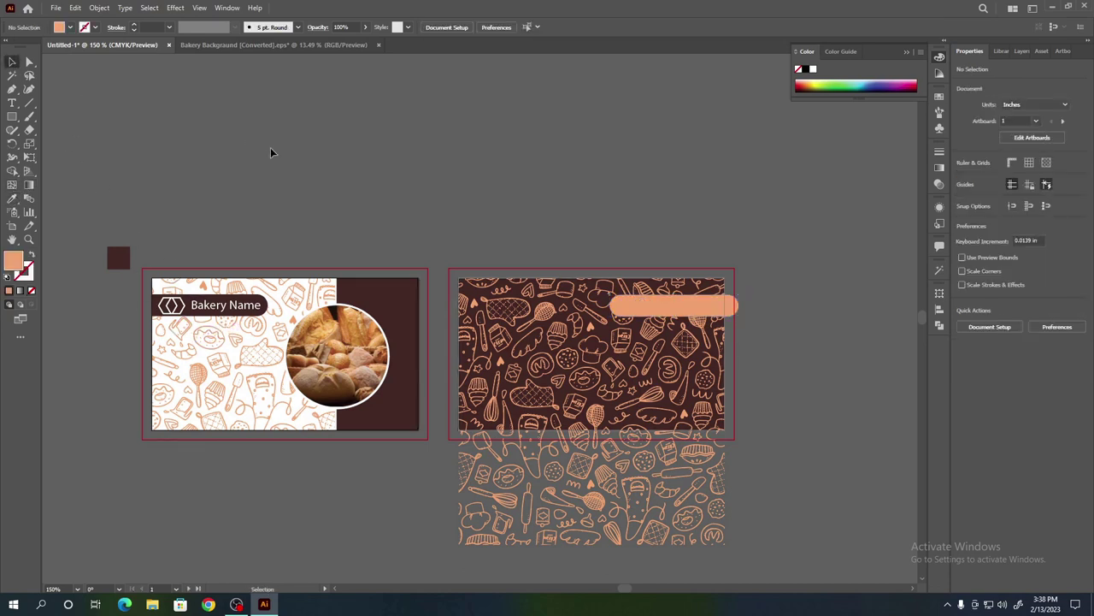
- Turn the hexagon icon into a dark brown 2 pt outline
click(650, 315)
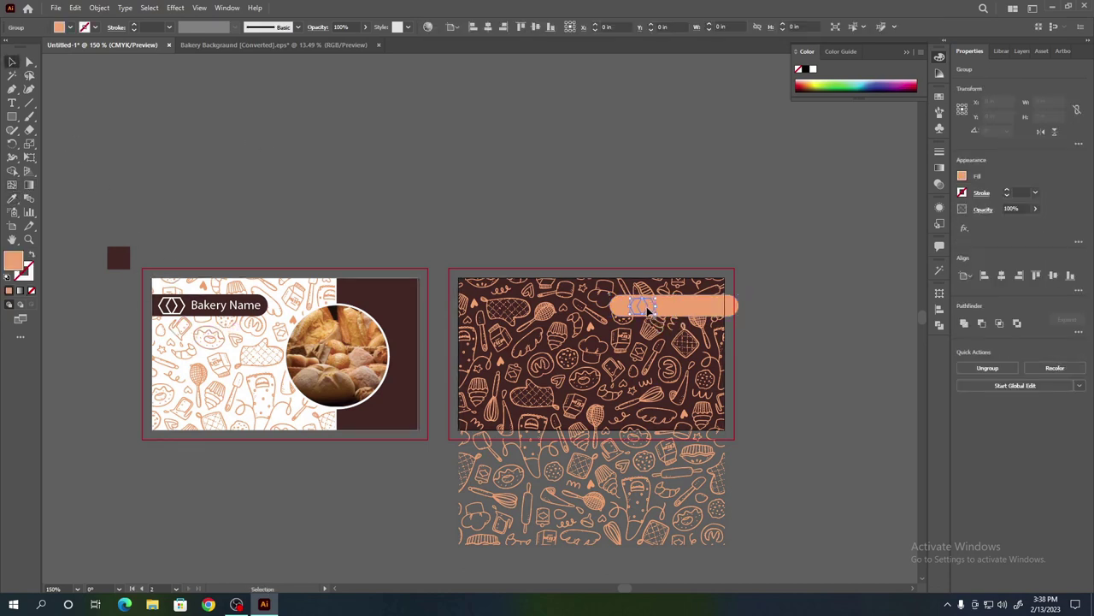
click(13, 199)
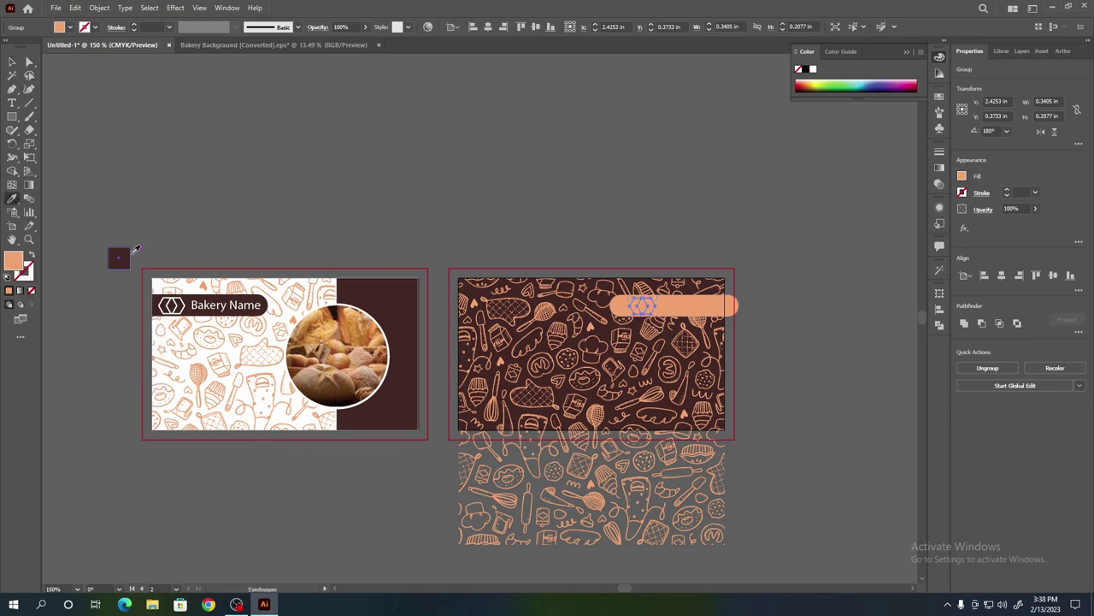
click(118, 257)
click(12, 62)
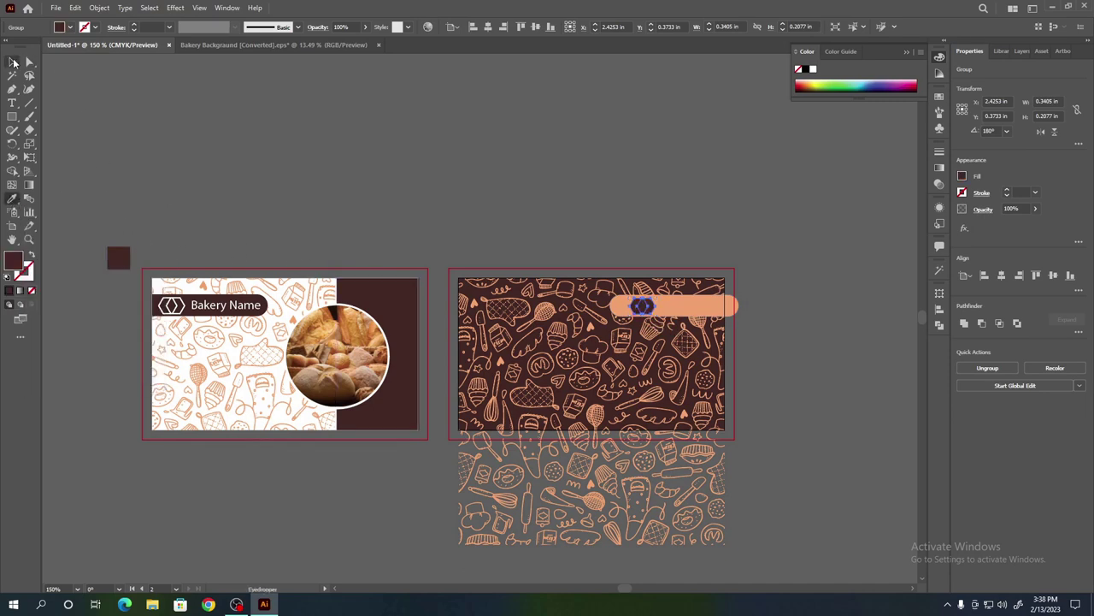
click(31, 255)
click(135, 26)
click(225, 190)
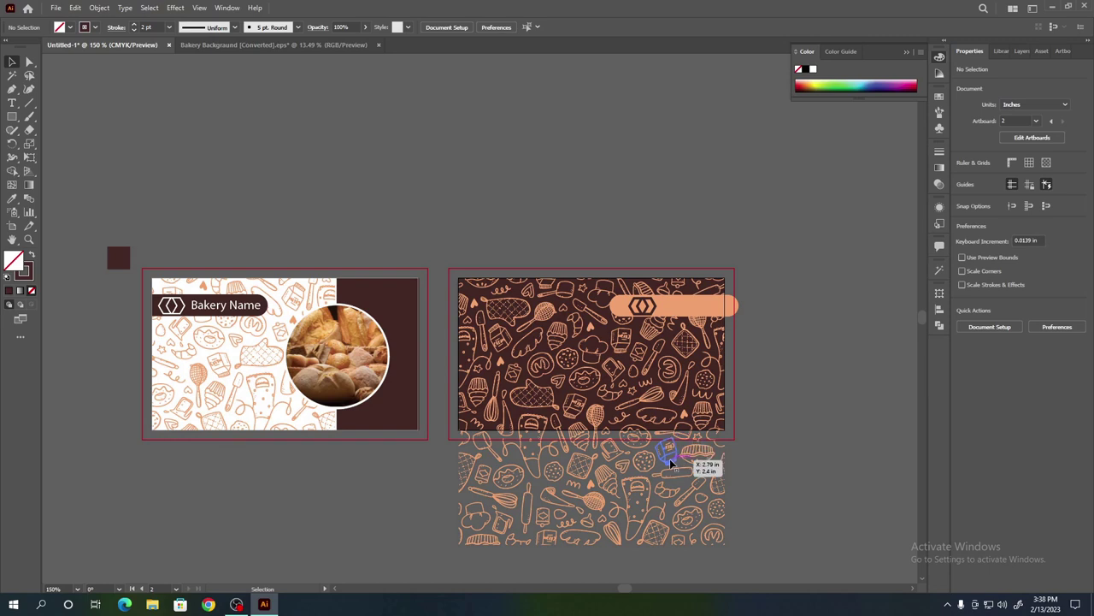
- Nudge the peach bar and hexagon icon slightly left into final position
click(700, 316)
key(Left)
key(Left)
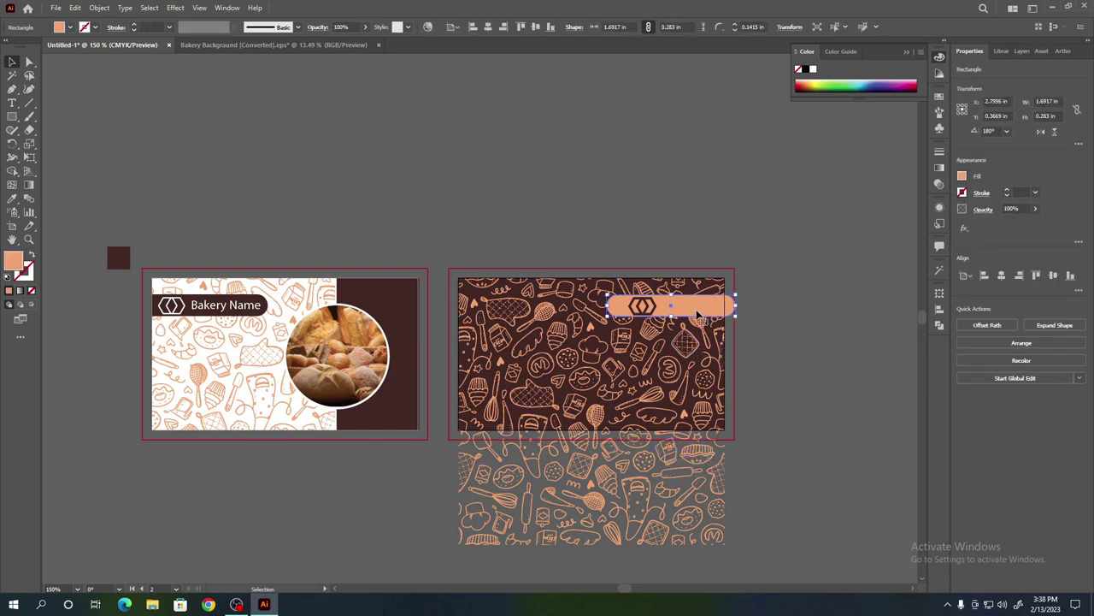
click(785, 363)
drag(648, 307, 635, 310)
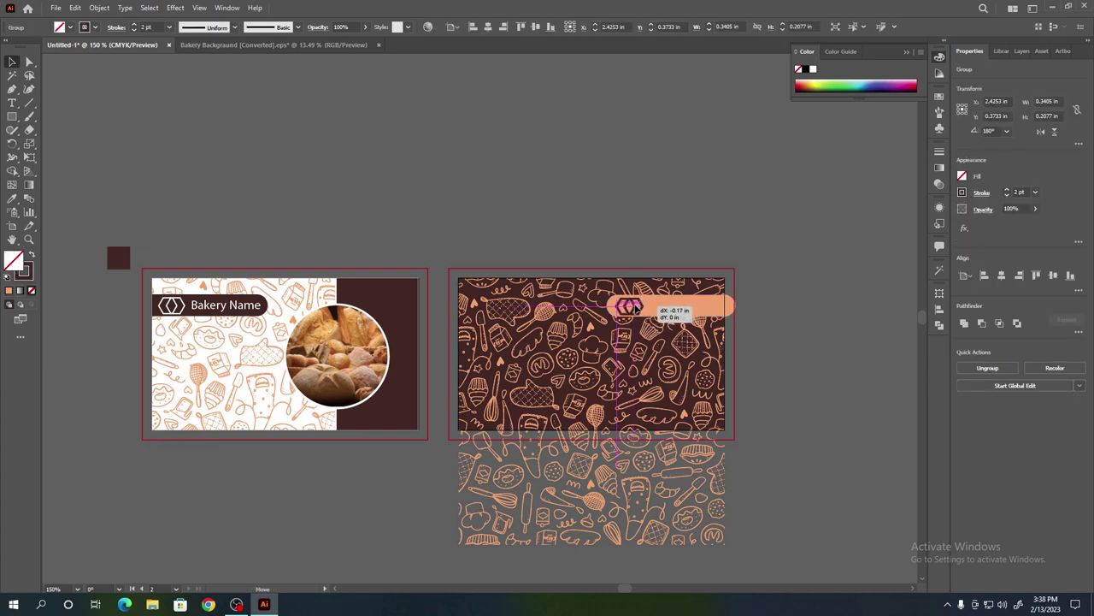
drag(635, 310, 631, 310)
click(267, 204)
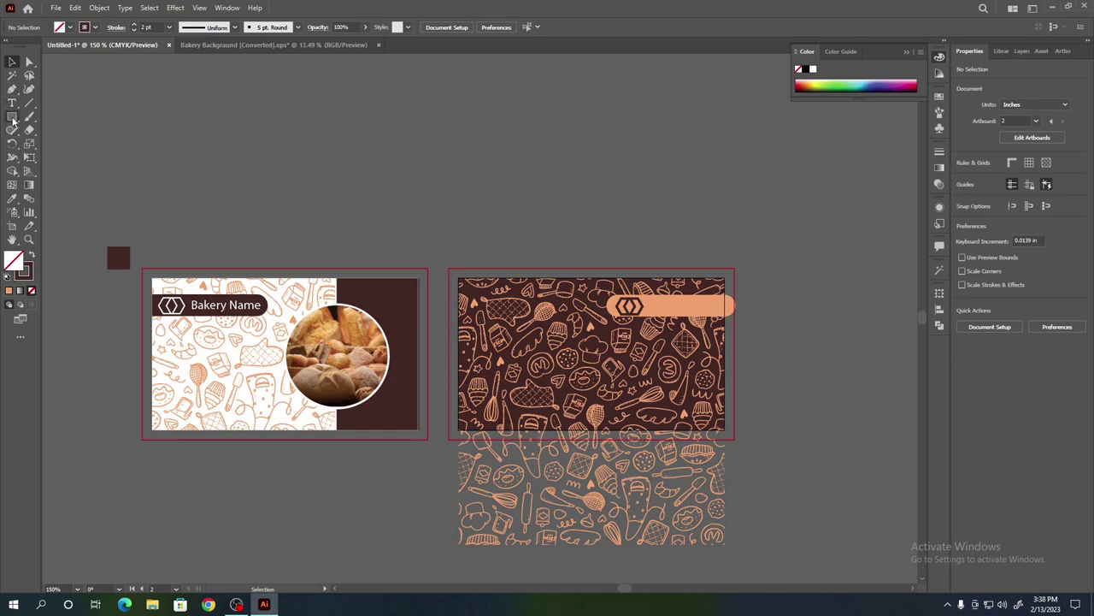
click(12, 89)
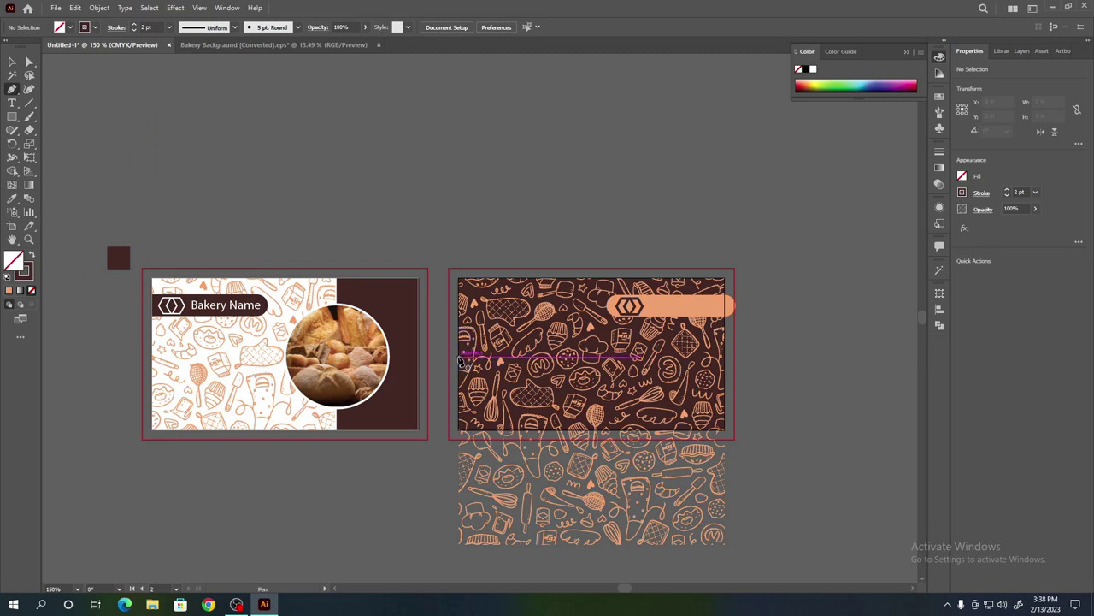
- Draw a closed panel shape with a sloping right edge across the back card's lower-left
click(459, 356)
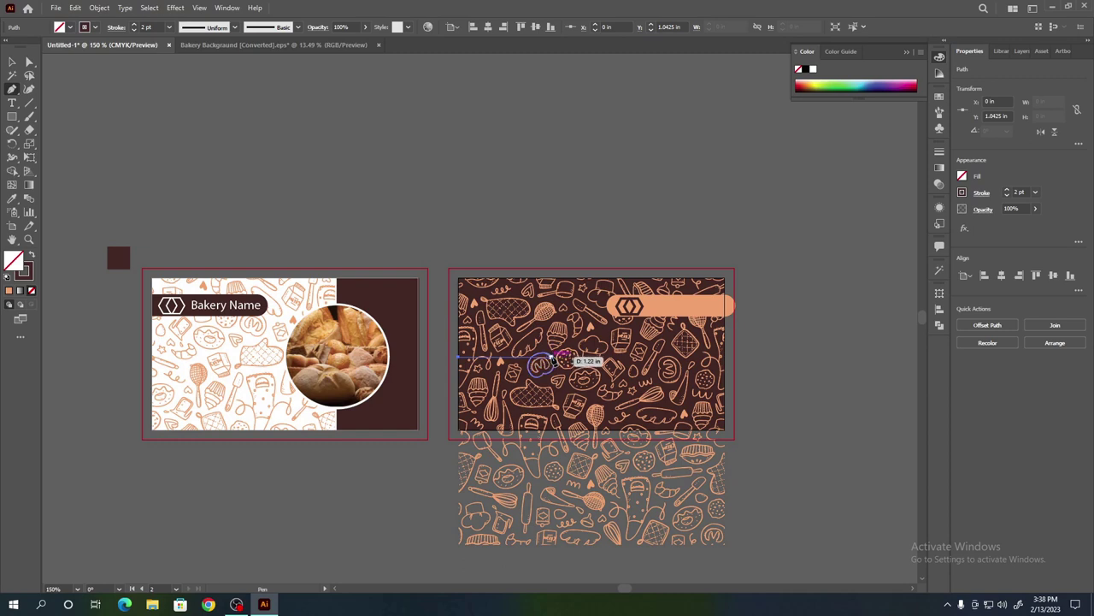
click(554, 360)
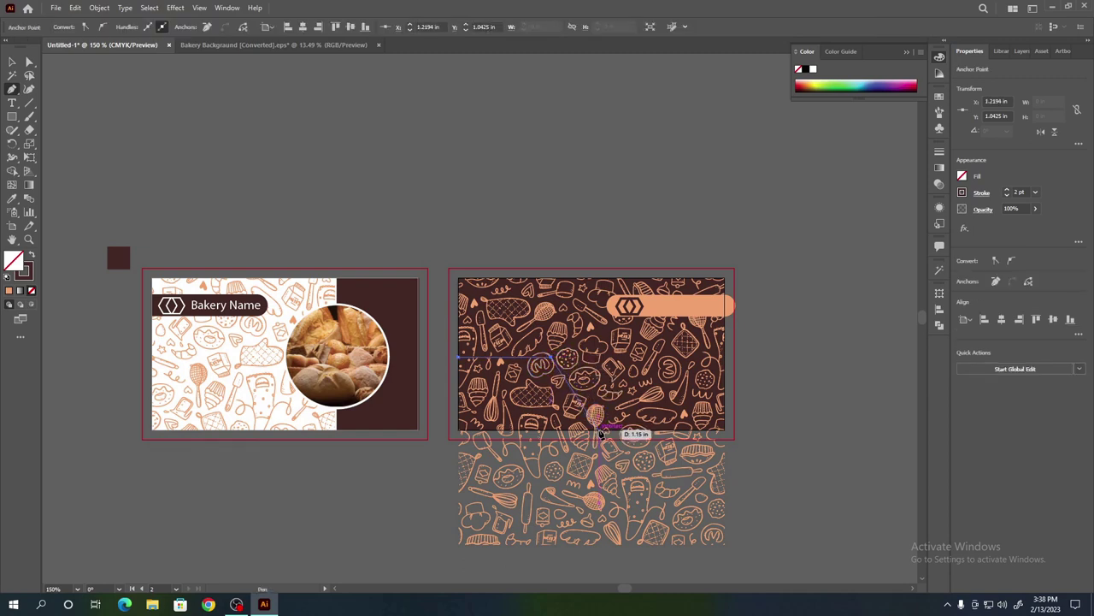
click(599, 428)
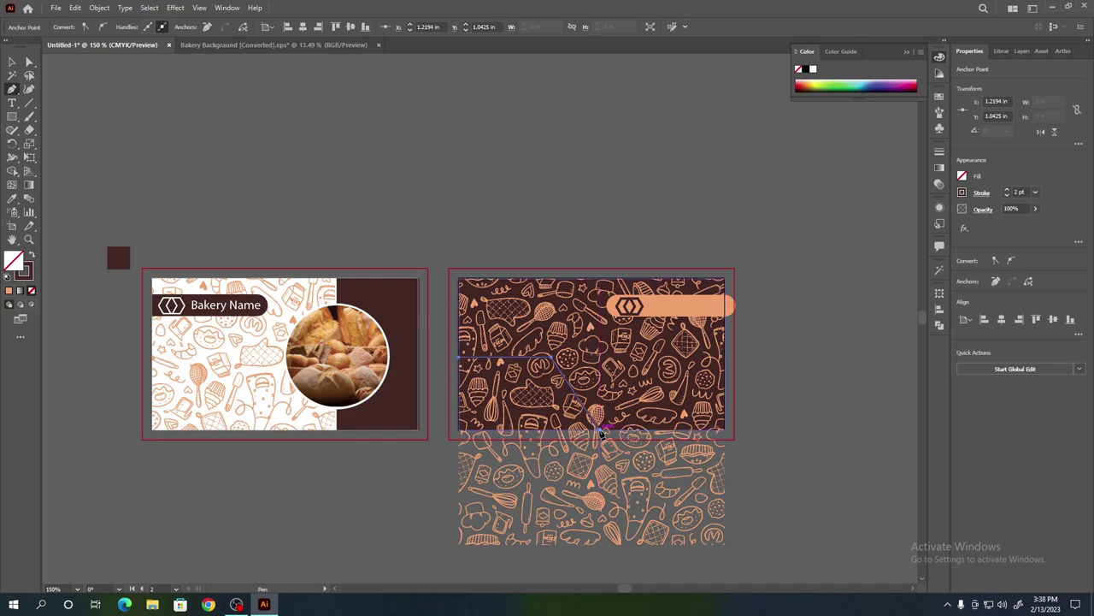
click(460, 430)
key(ctrl+z)
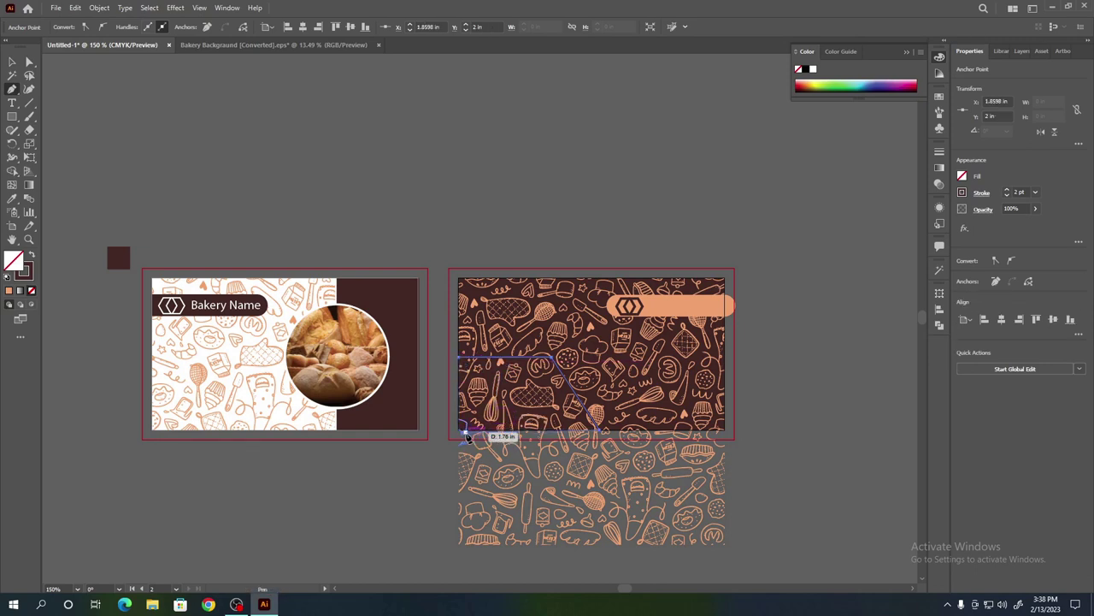
click(460, 430)
click(460, 361)
- Fill the panel white and round its top corners with the live-corner widget
click(12, 200)
click(282, 290)
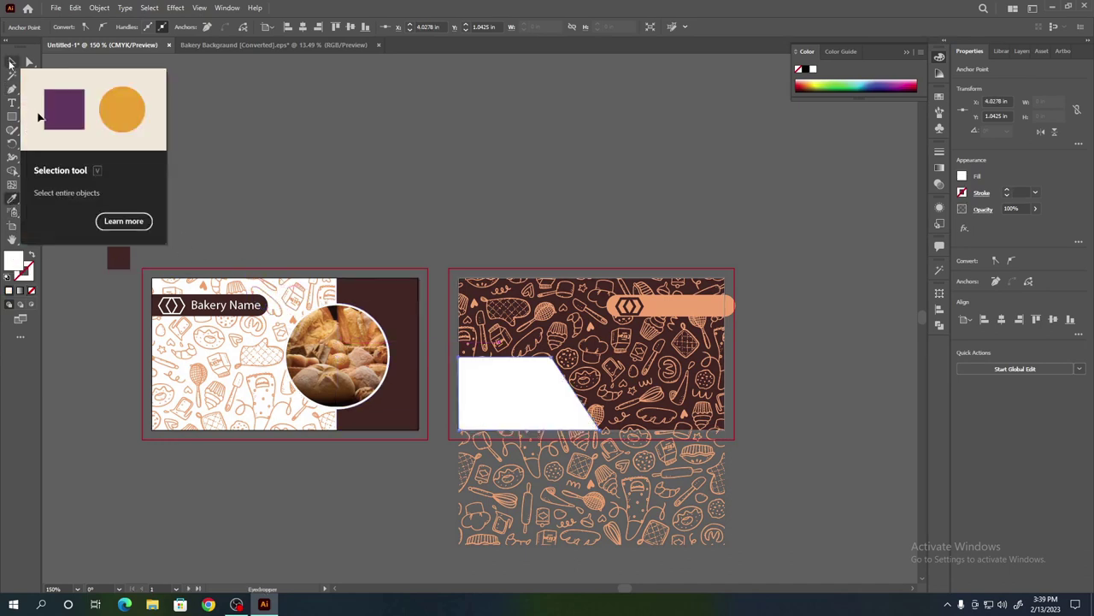
click(28, 61)
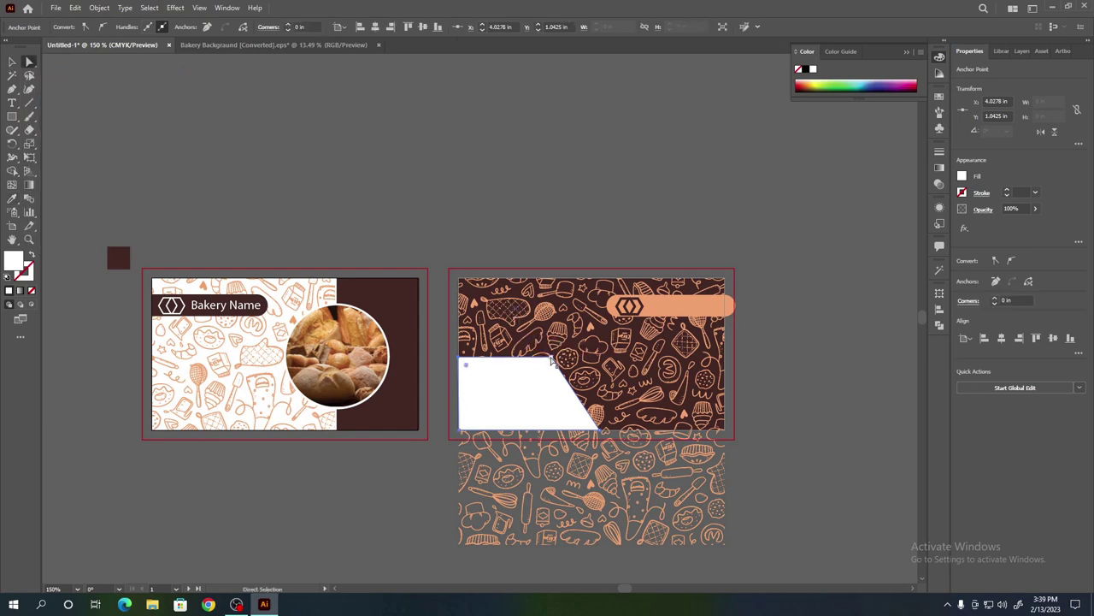
drag(552, 363, 539, 409)
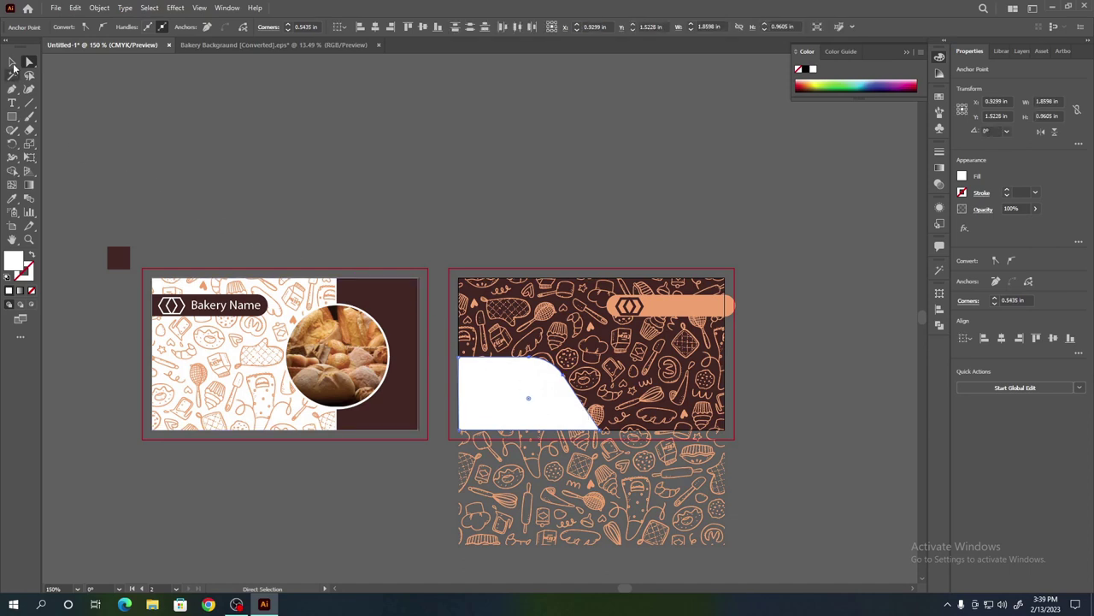
key(v)
click(198, 130)
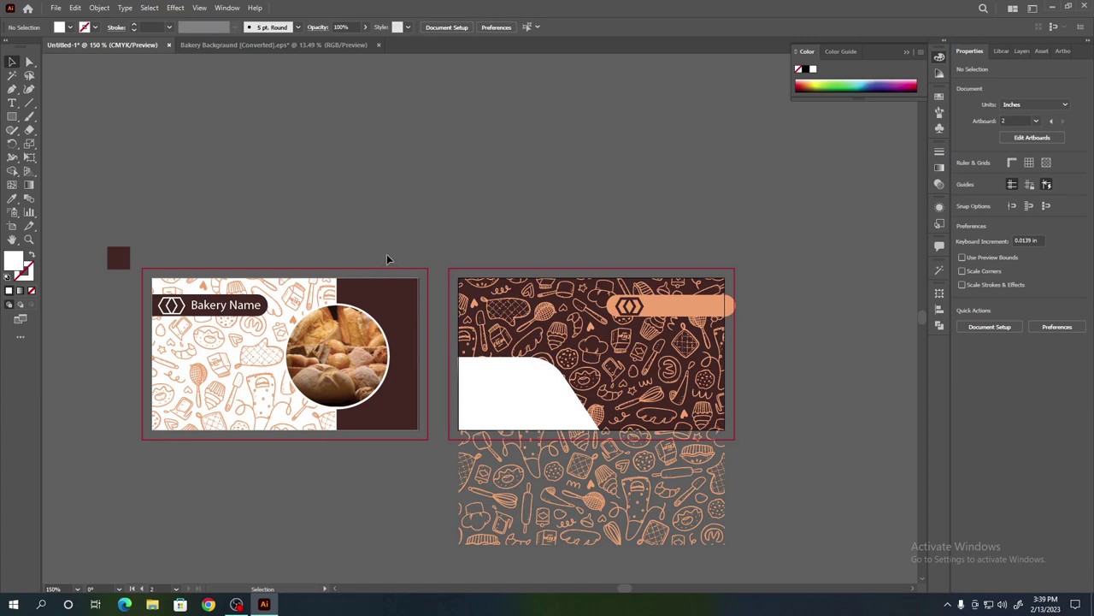
- Paste a copy of the Bakery Name text onto the back card's peach bar
click(244, 311)
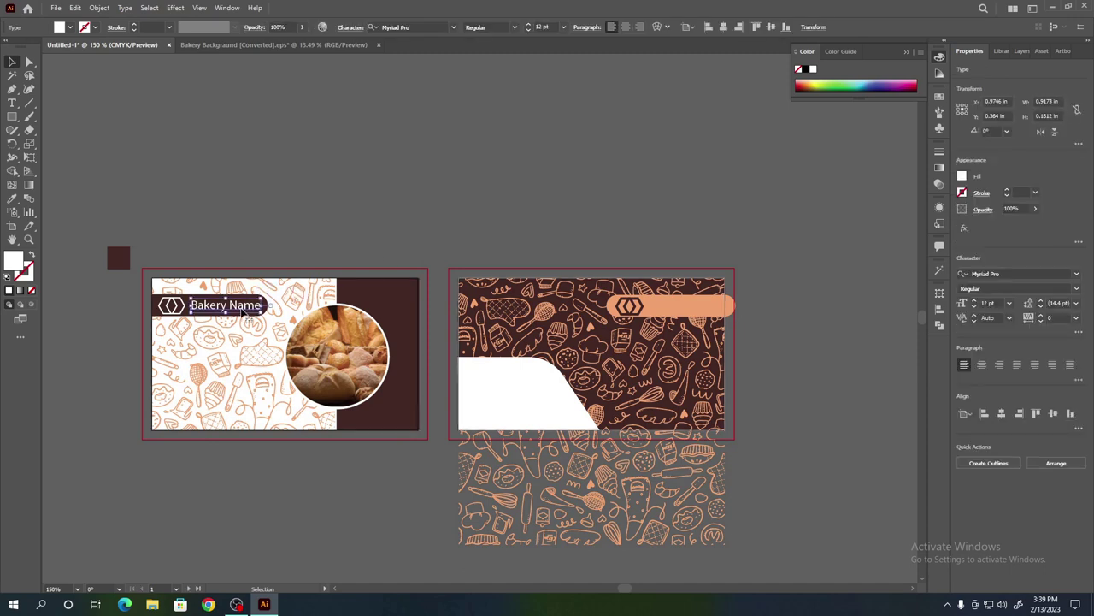
click(379, 226)
key(ctrl+v)
drag(476, 318, 670, 305)
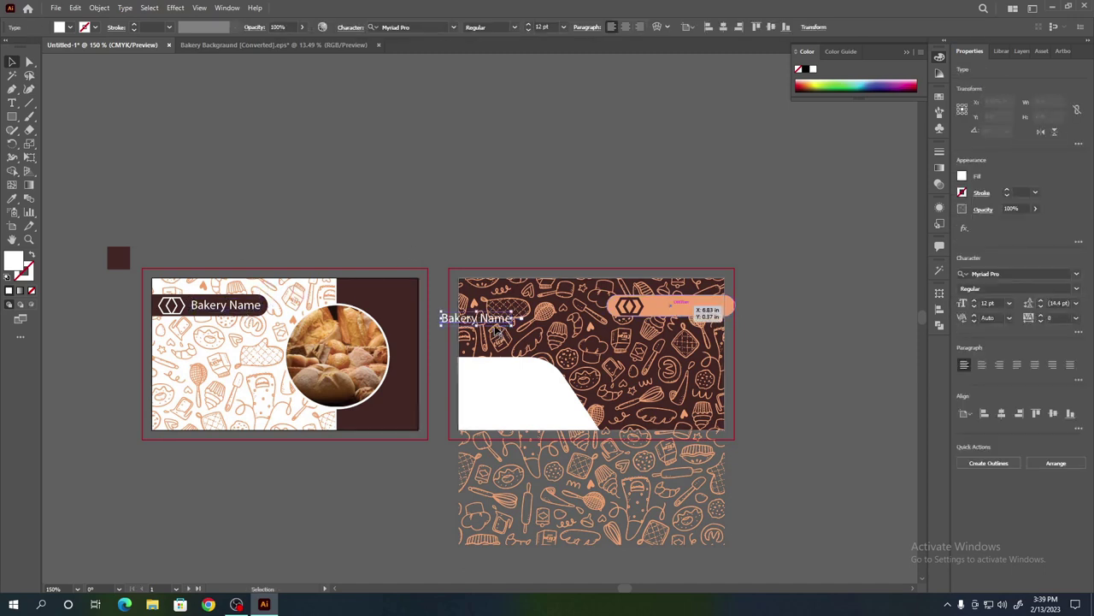
drag(482, 322, 688, 310)
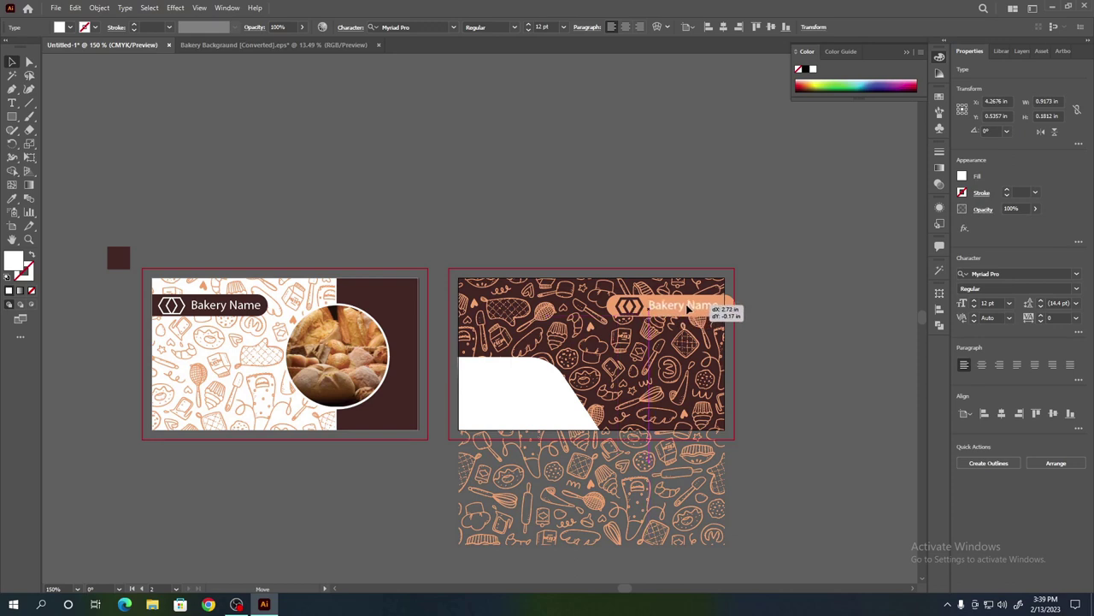
drag(687, 308, 682, 311)
- Colour the back card's Bakery Name text dark brown
click(12, 198)
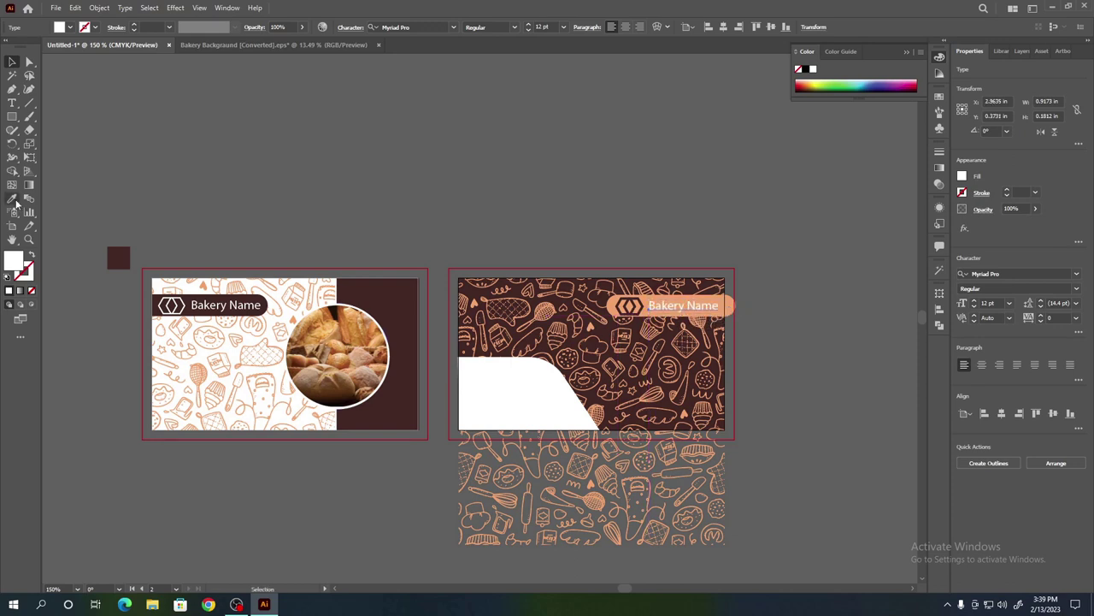
click(121, 255)
click(12, 61)
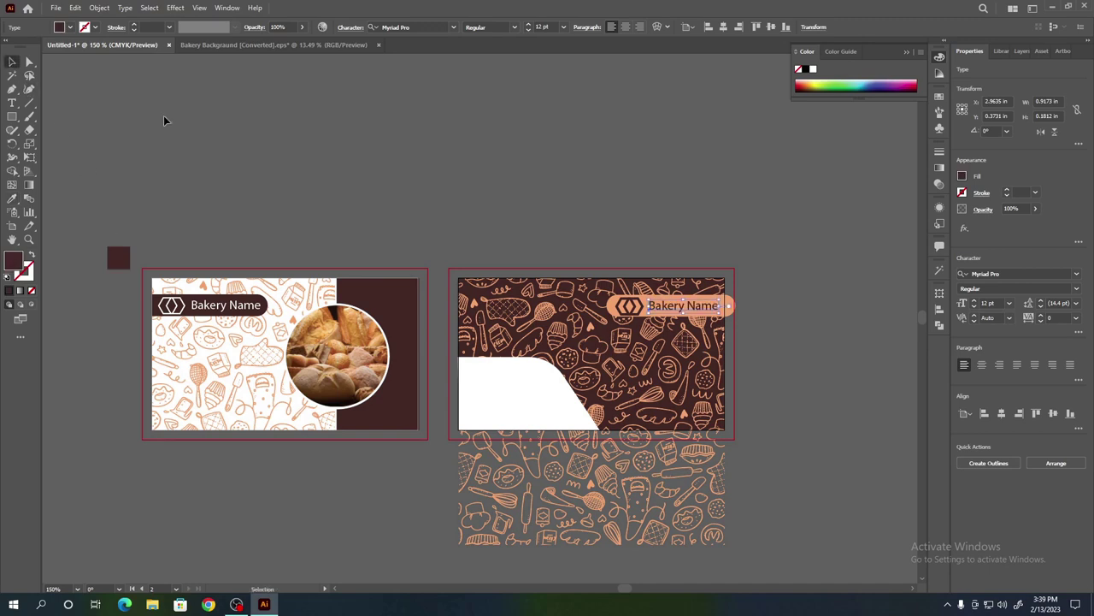
click(164, 116)
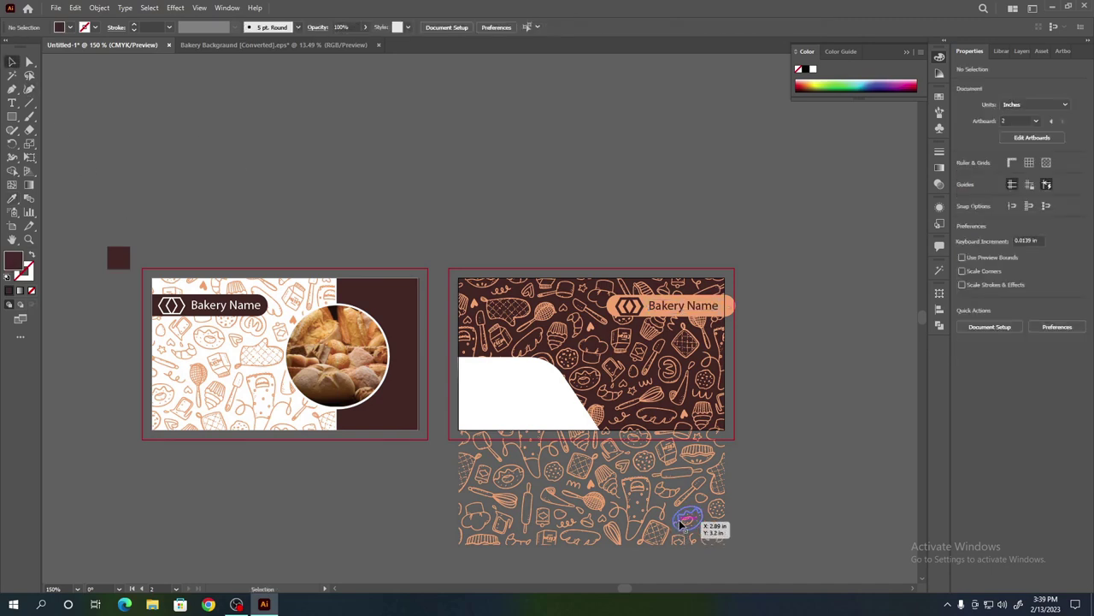
scroll(681, 521, down, 1)
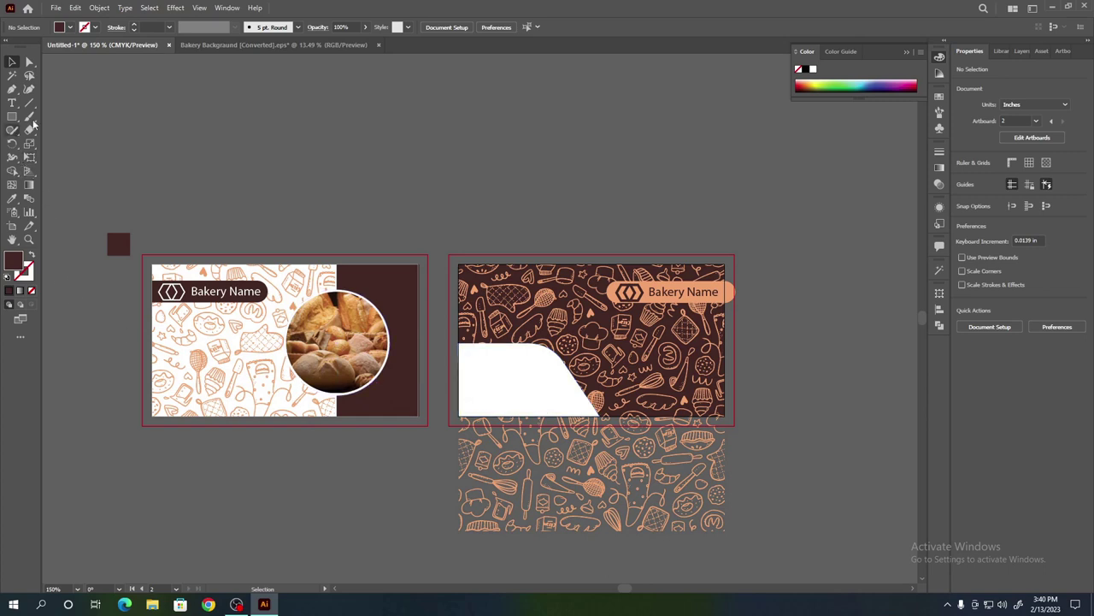
- Open Ai Icons.eps from the Desktop's Adobe illustrator Icon folder
click(54, 7)
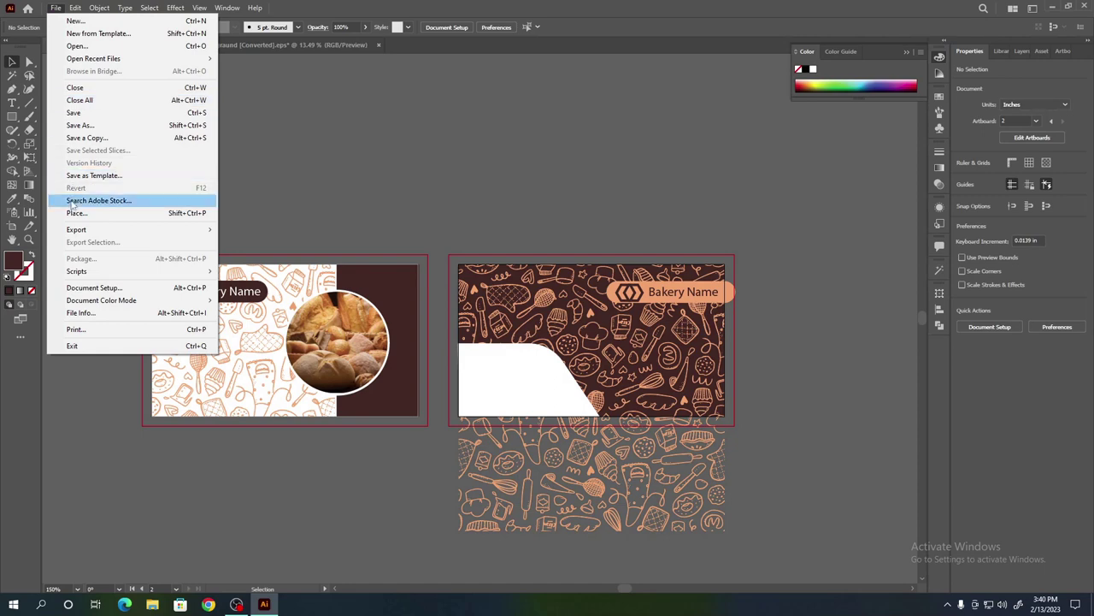
click(84, 45)
mouse_move(47, 157)
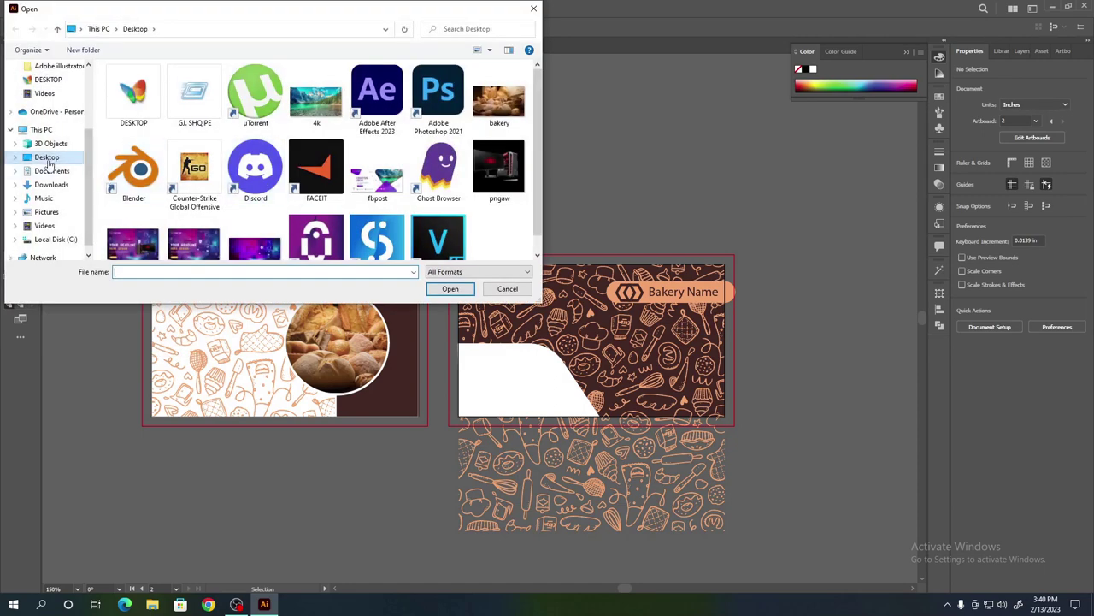
double_click(133, 94)
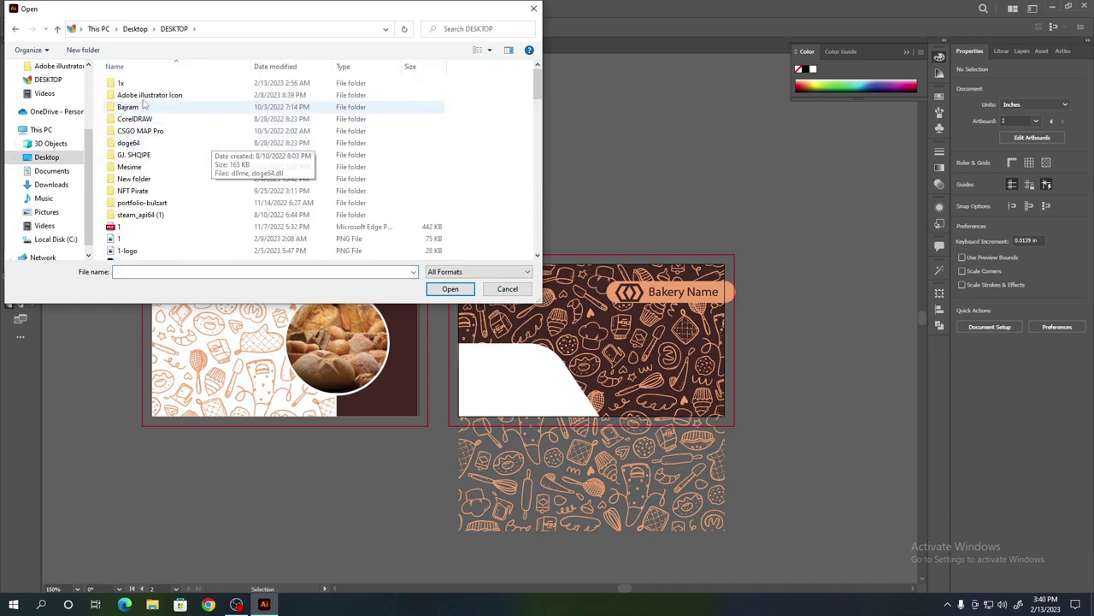
double_click(146, 96)
click(255, 96)
click(451, 289)
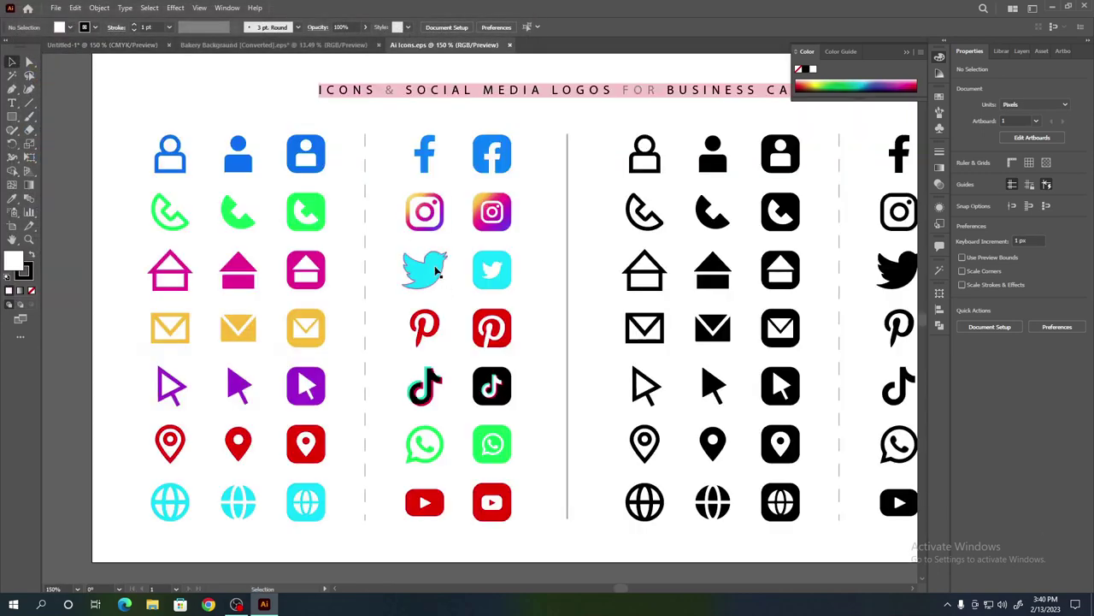
- Select the Instagram, phone, globe and location-pin icons, then return to the business card document
scroll(623, 589, right, 3)
scroll(622, 589, right, 1)
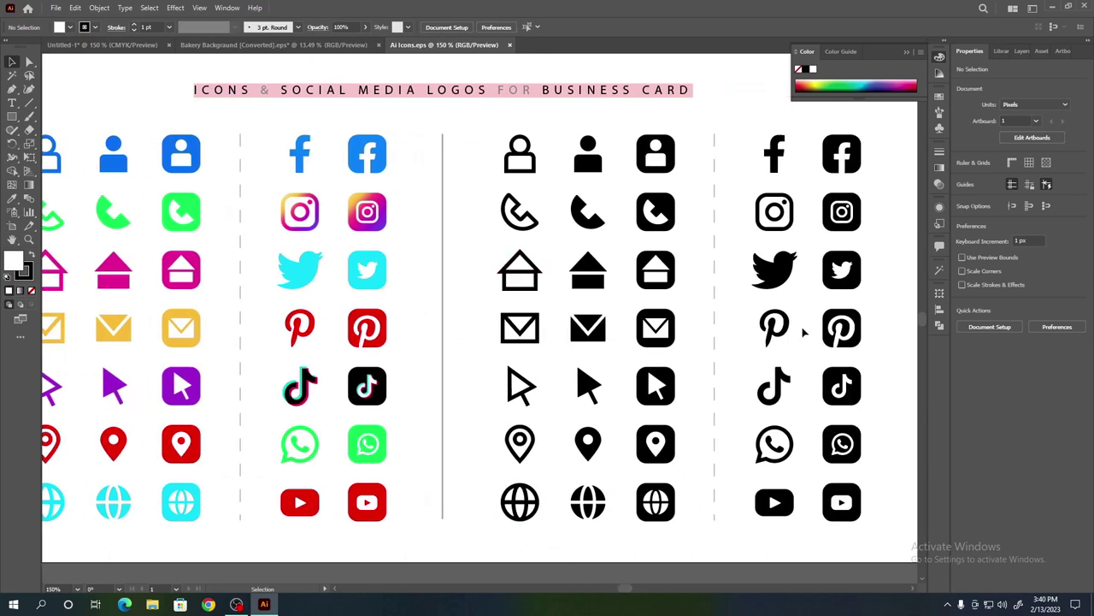
click(789, 229)
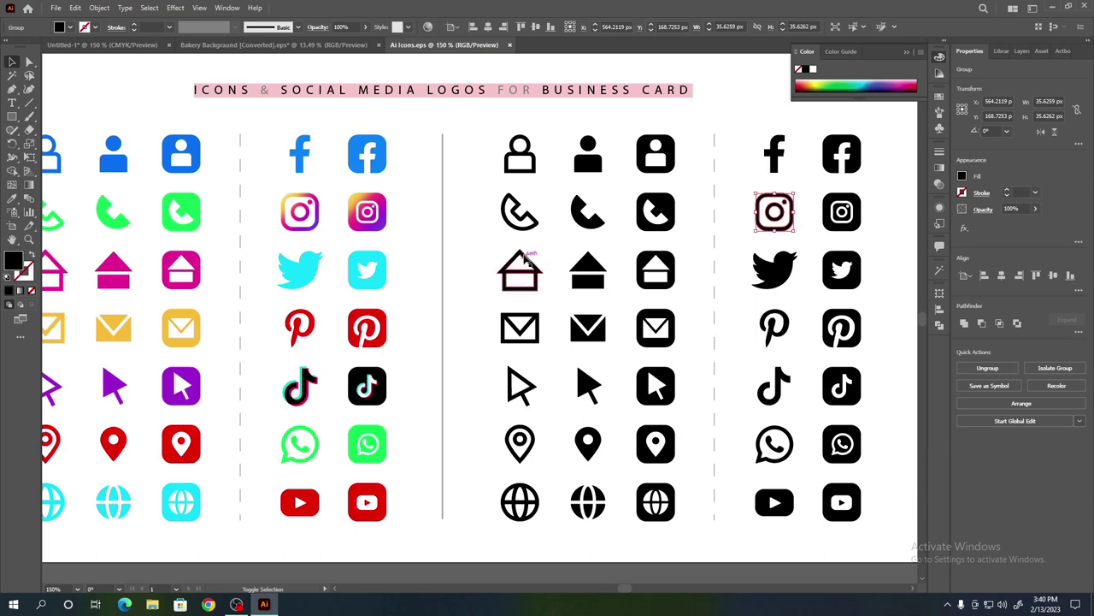
shift+click(588, 220)
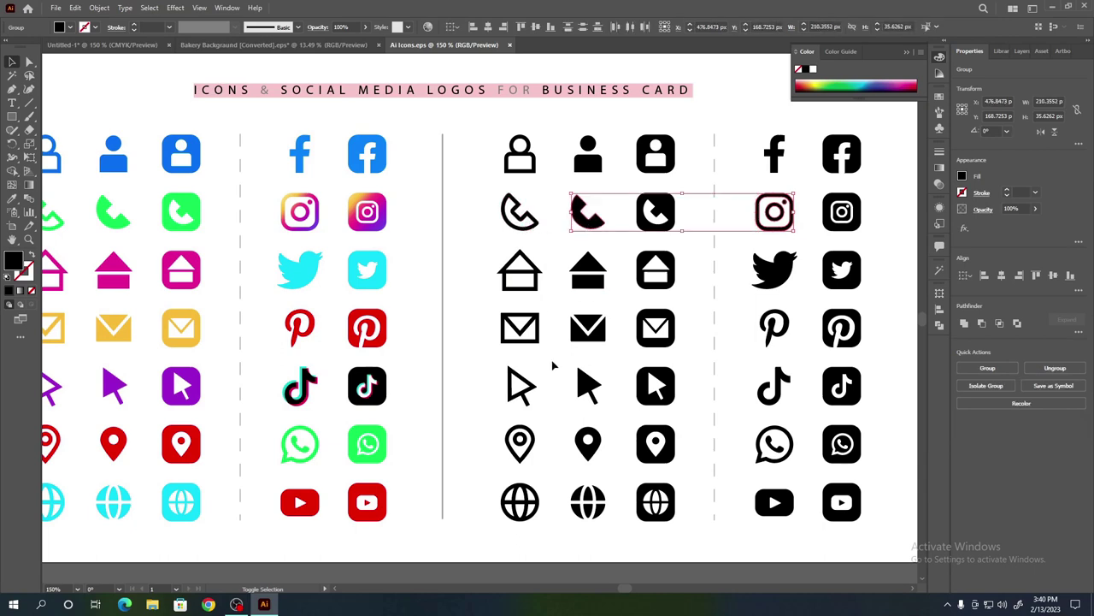
shift+click(538, 499)
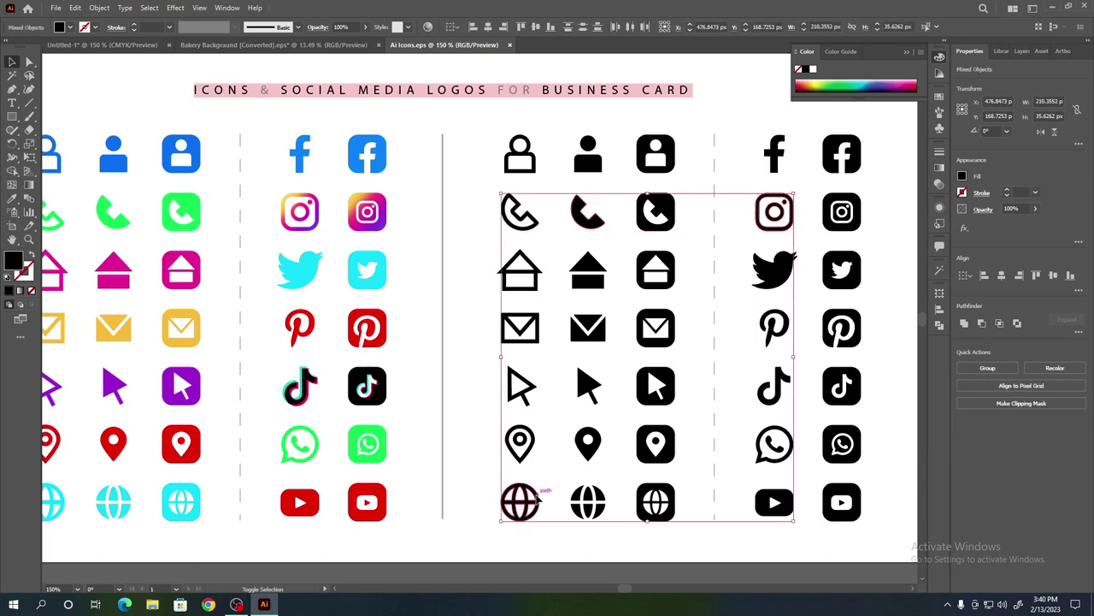
shift+click(525, 439)
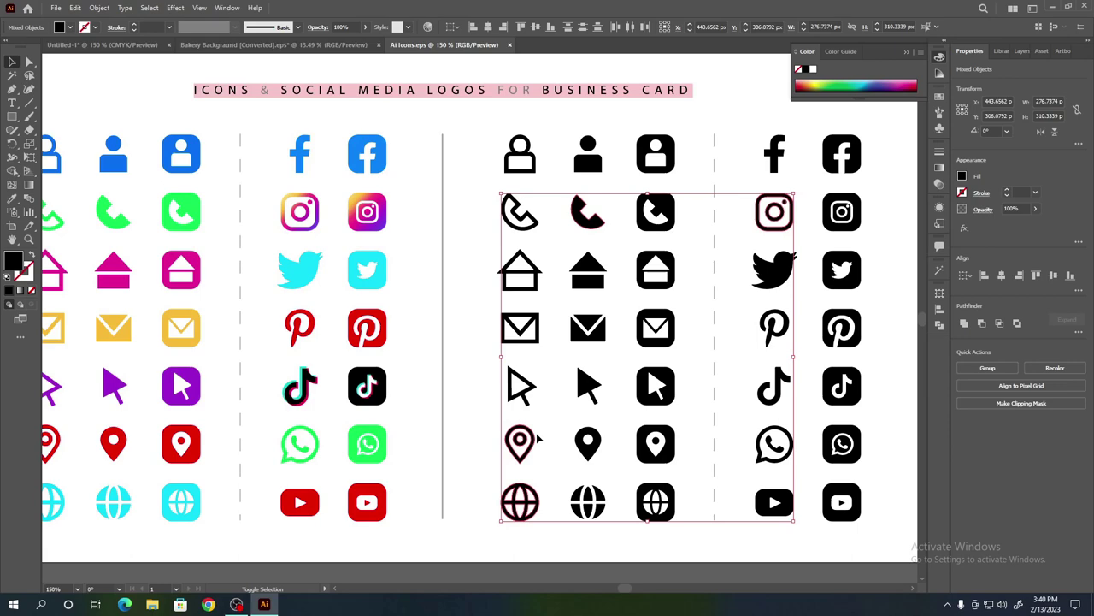
key(a)
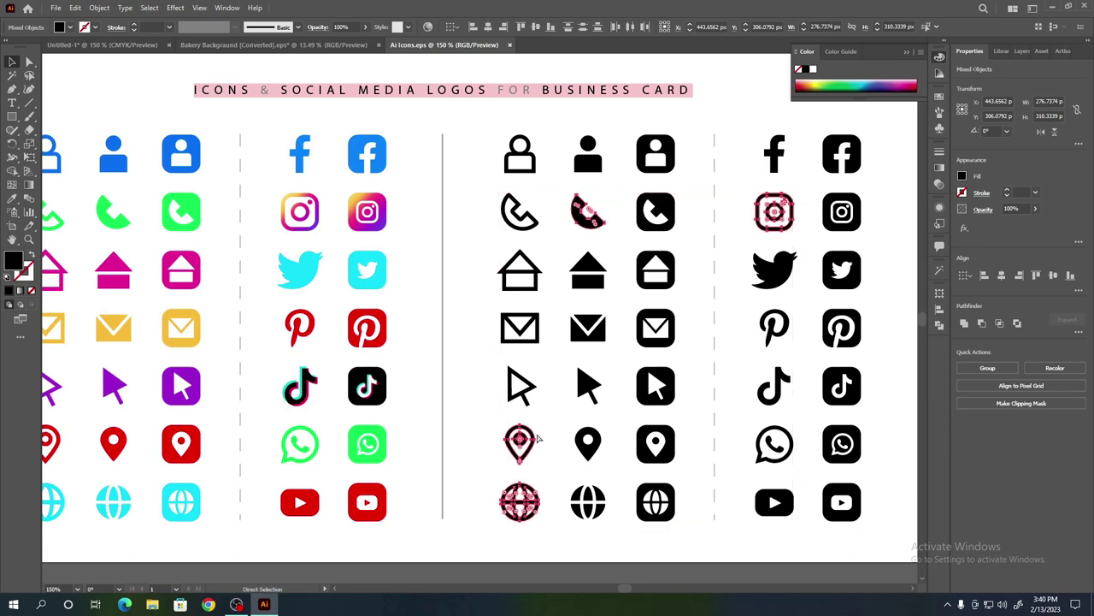
key(v)
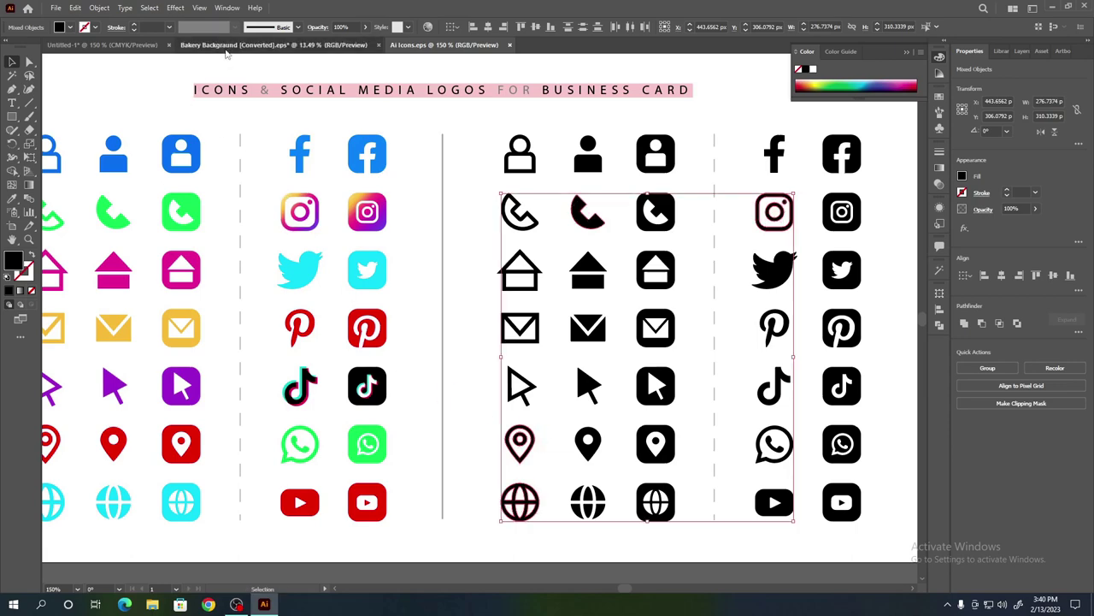
click(196, 45)
click(150, 45)
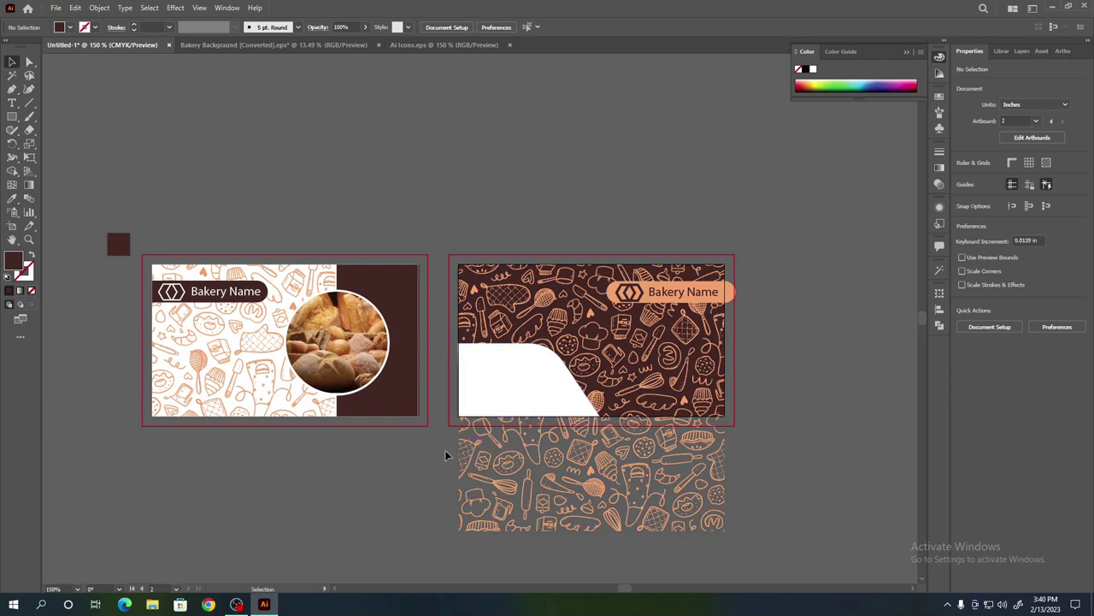
- Paste the four icons, scale them down, and park them on the pasteboard beside the cards
key(ctrl+v)
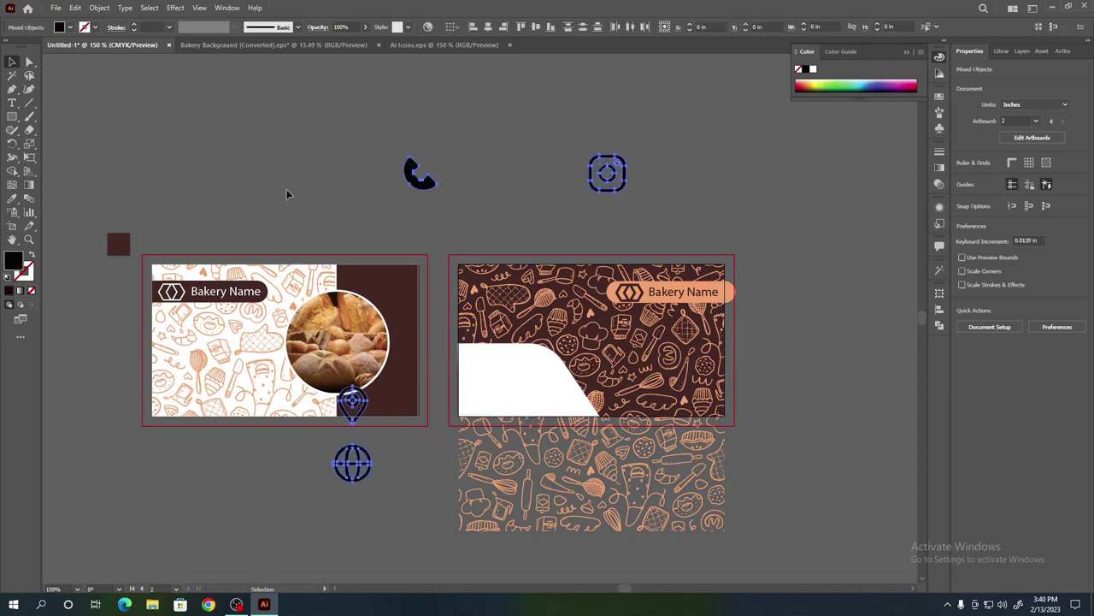
drag(627, 483, 448, 338)
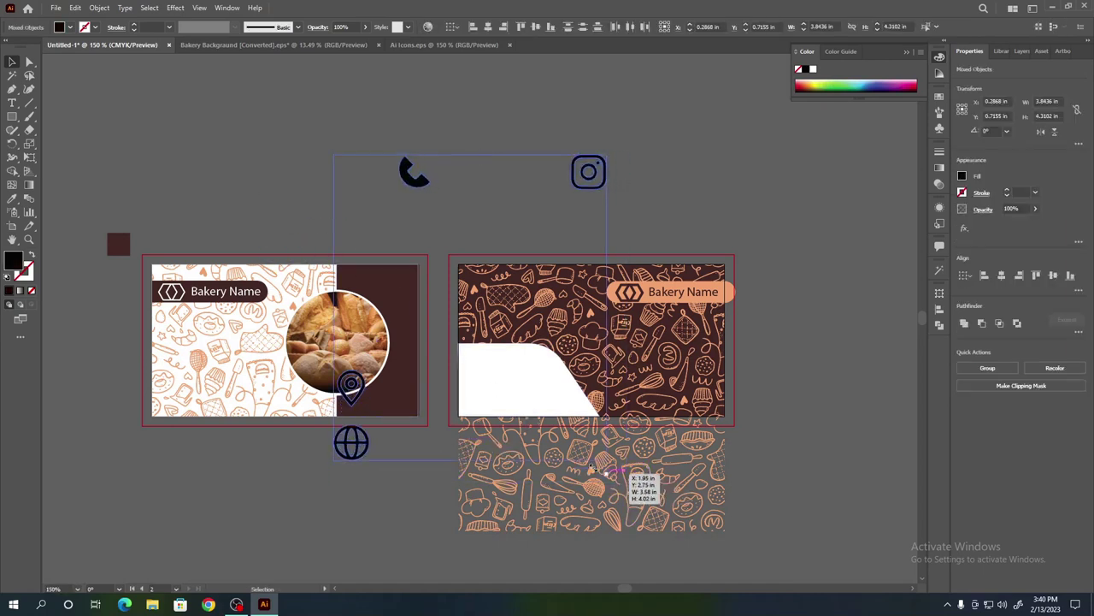
drag(447, 338, 467, 356)
mouse_move(463, 165)
mouse_down()
mouse_move(460, 432)
mouse_move(171, 211)
mouse_up()
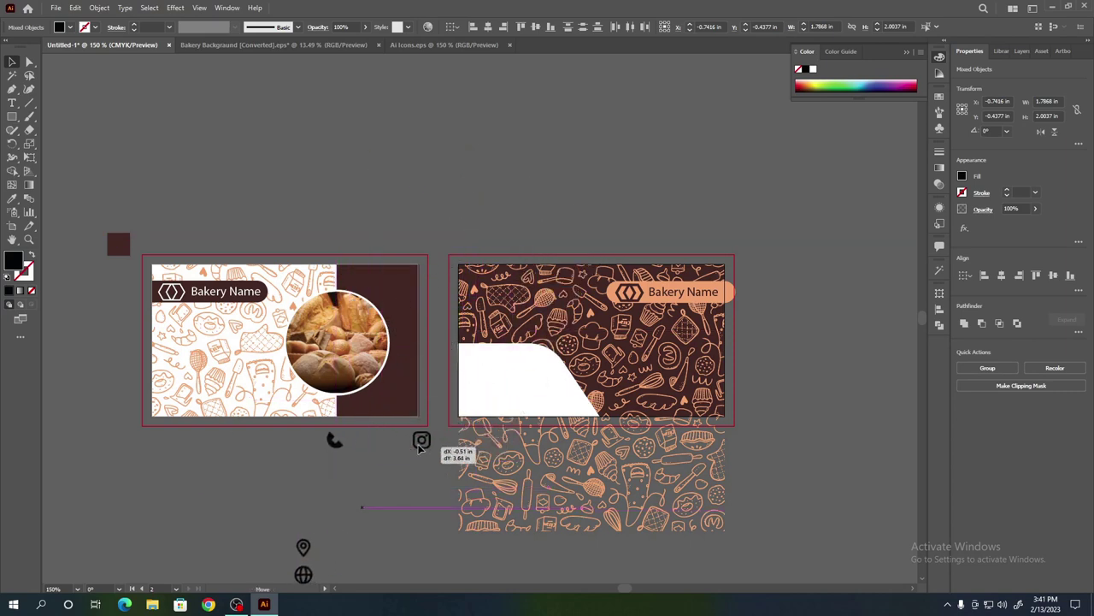
drag(171, 211, 177, 204)
click(246, 214)
- Eyedrop the badge's peach onto the Instagram icon and place it on the white panel
click(181, 200)
click(12, 199)
click(646, 286)
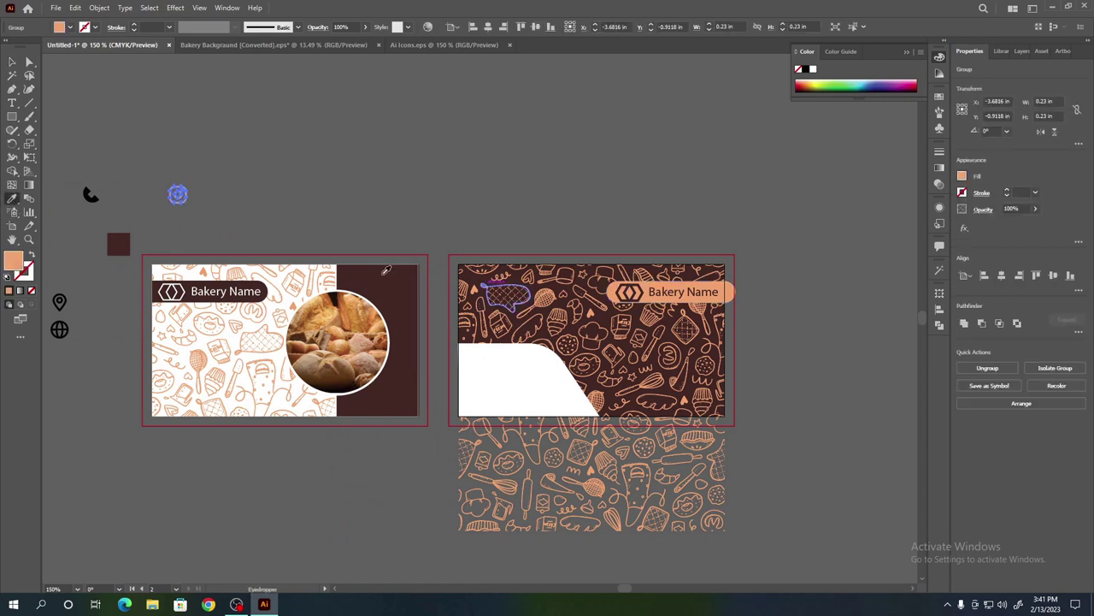
click(12, 62)
click(167, 175)
drag(183, 199, 478, 363)
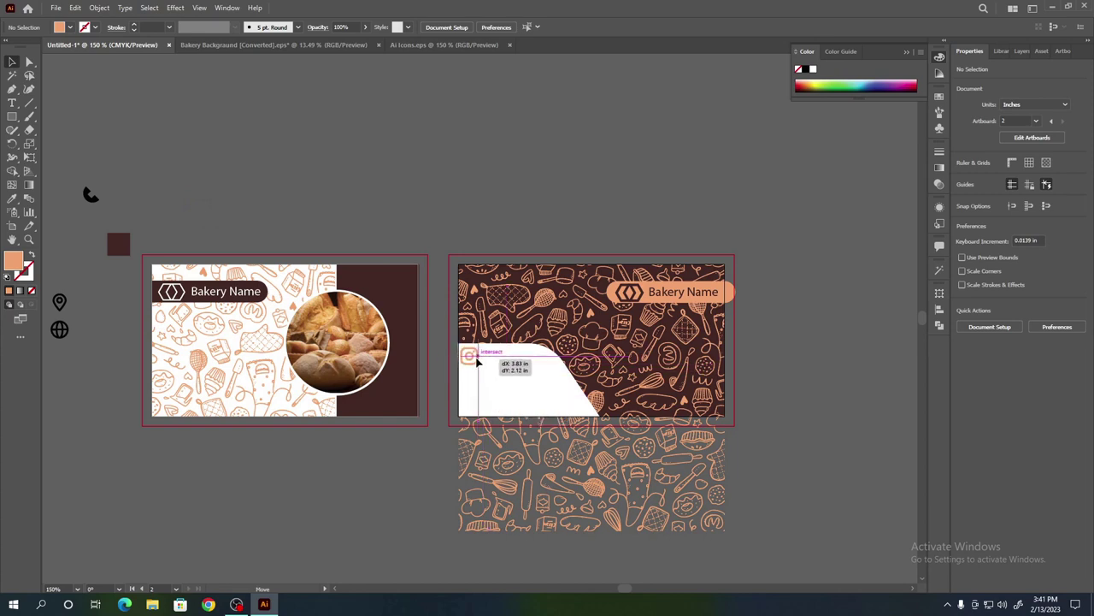
drag(478, 363, 488, 363)
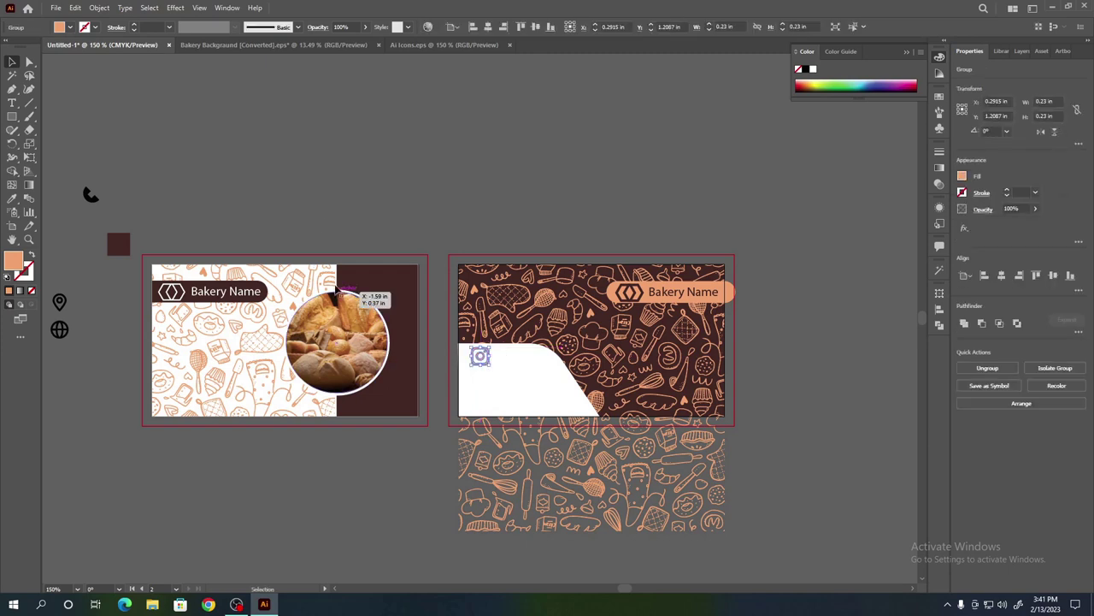
click(303, 158)
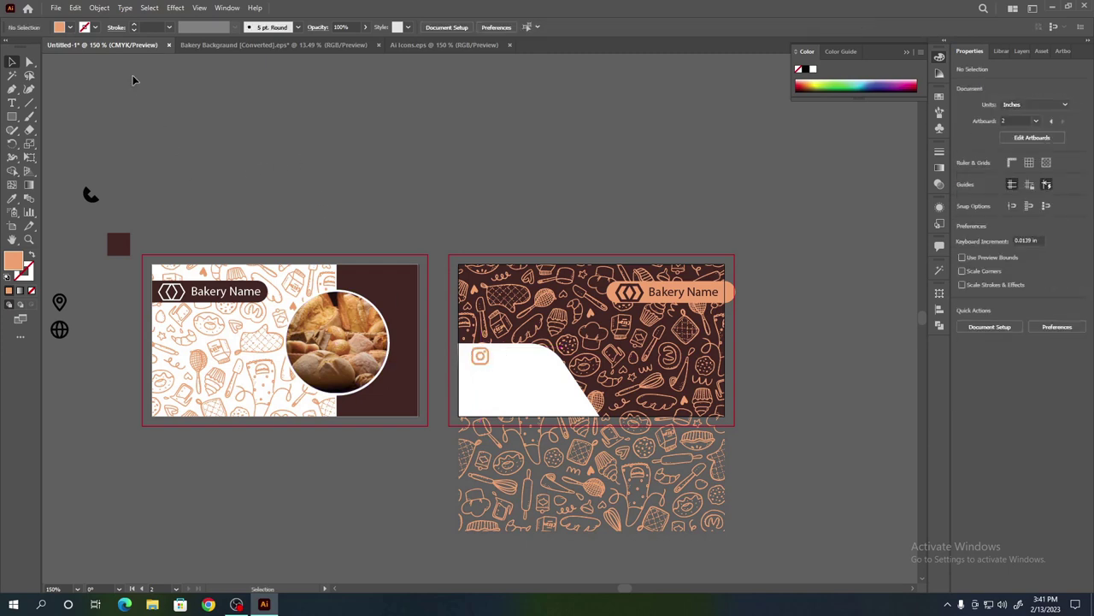
- Show rulers and add a vertical guide along the icons' left edge
click(100, 9)
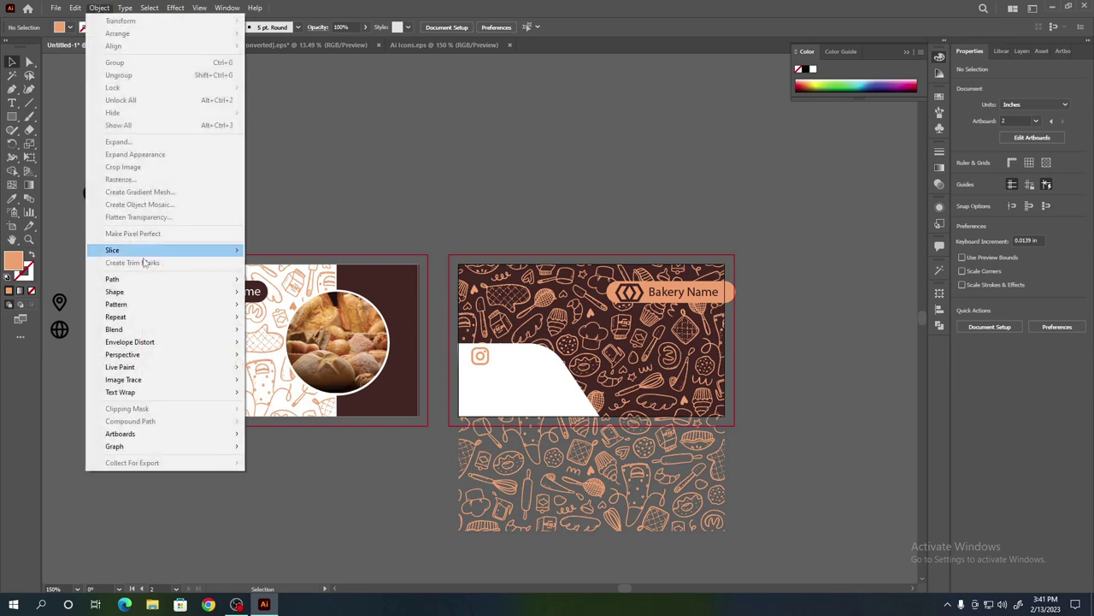
mouse_move(199, 8)
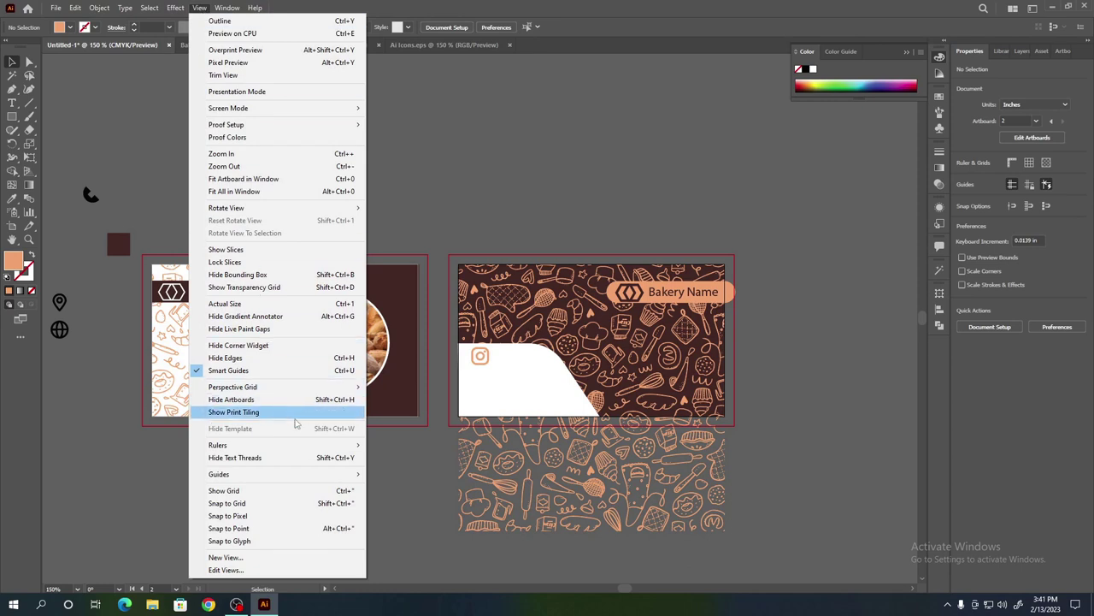
mouse_move(218, 445)
click(386, 446)
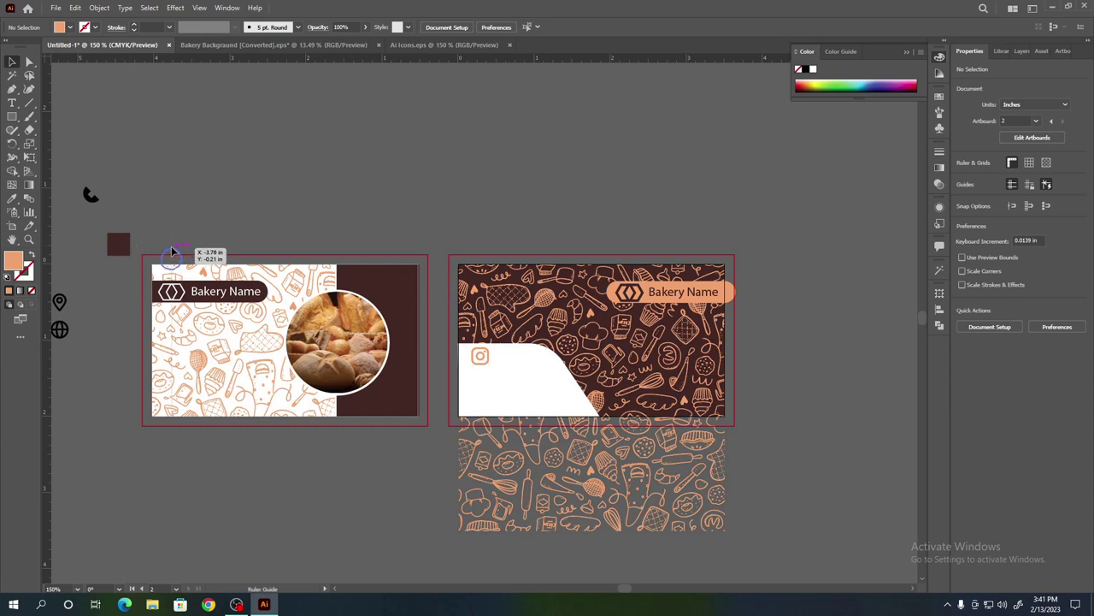
drag(44, 223, 472, 253)
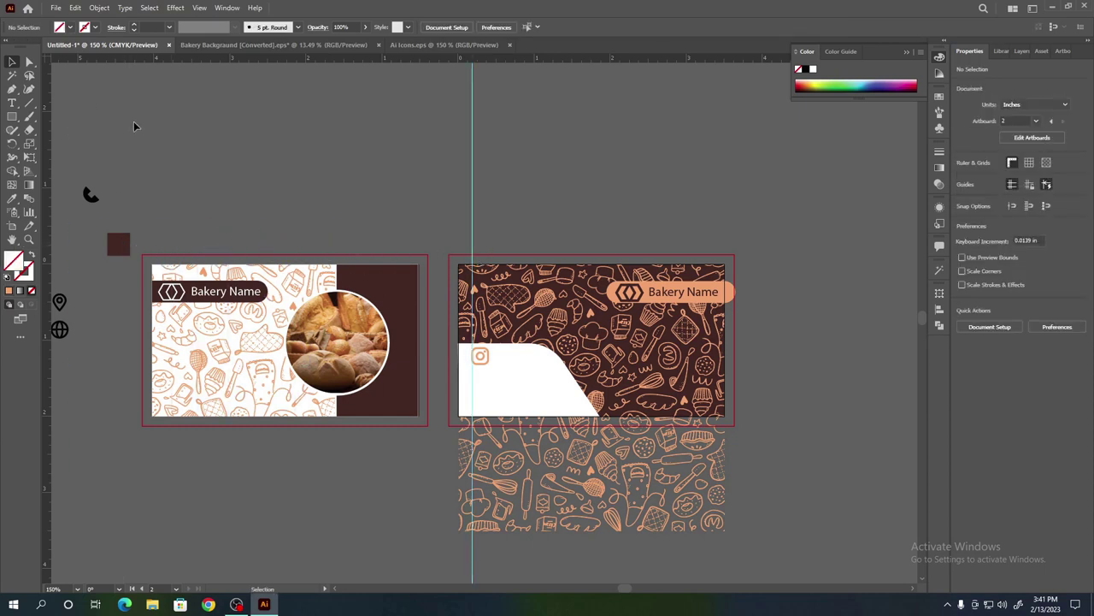
click(481, 358)
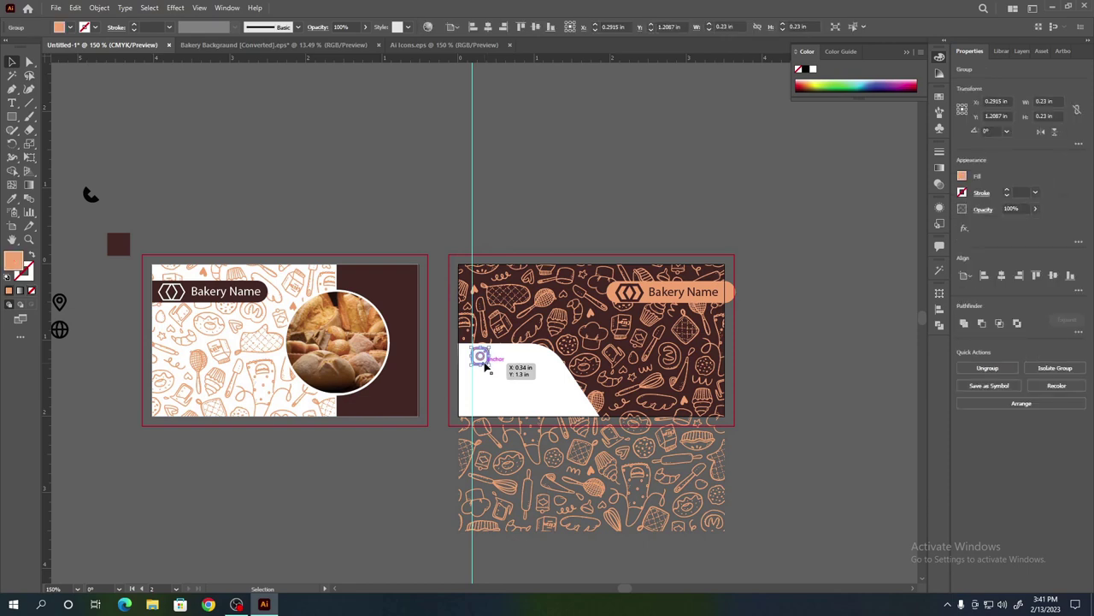
click(381, 188)
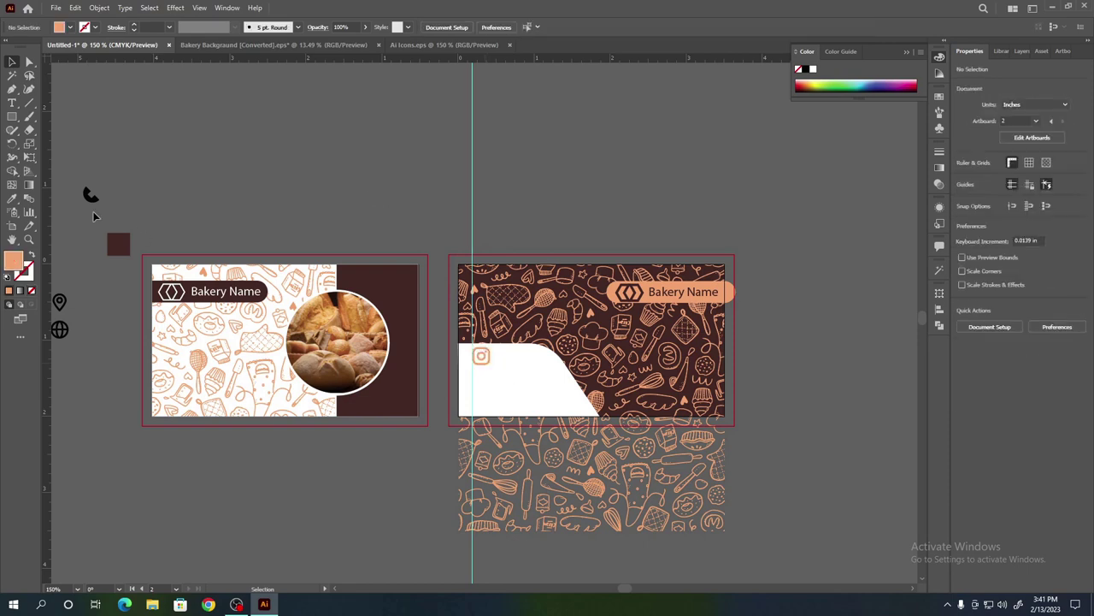
- Colour the globe icon peach from the badge and stack it under the Instagram icon
click(67, 333)
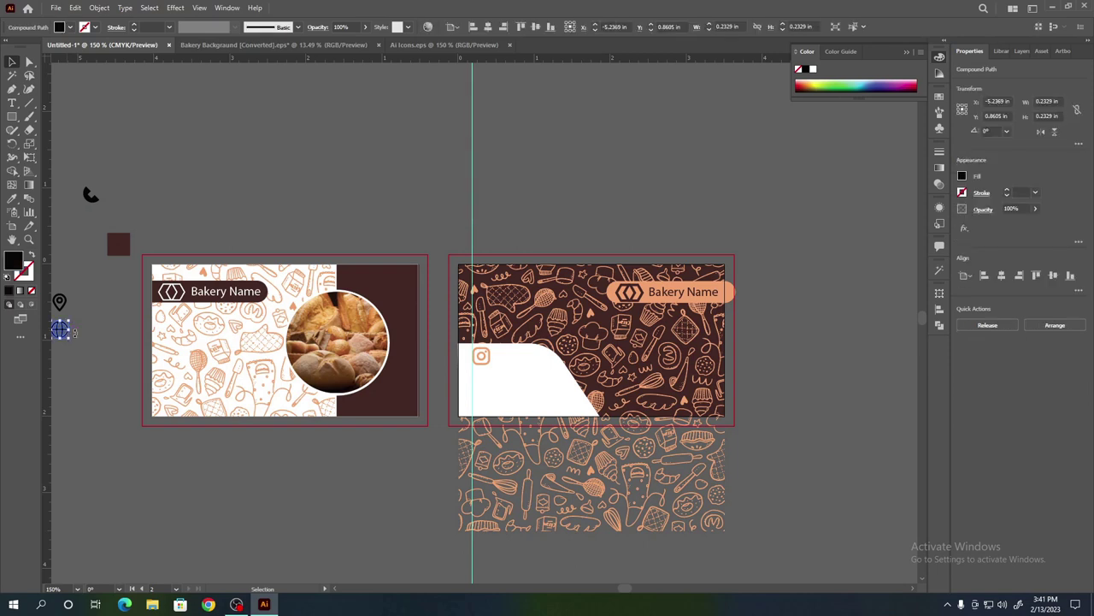
click(12, 197)
click(621, 291)
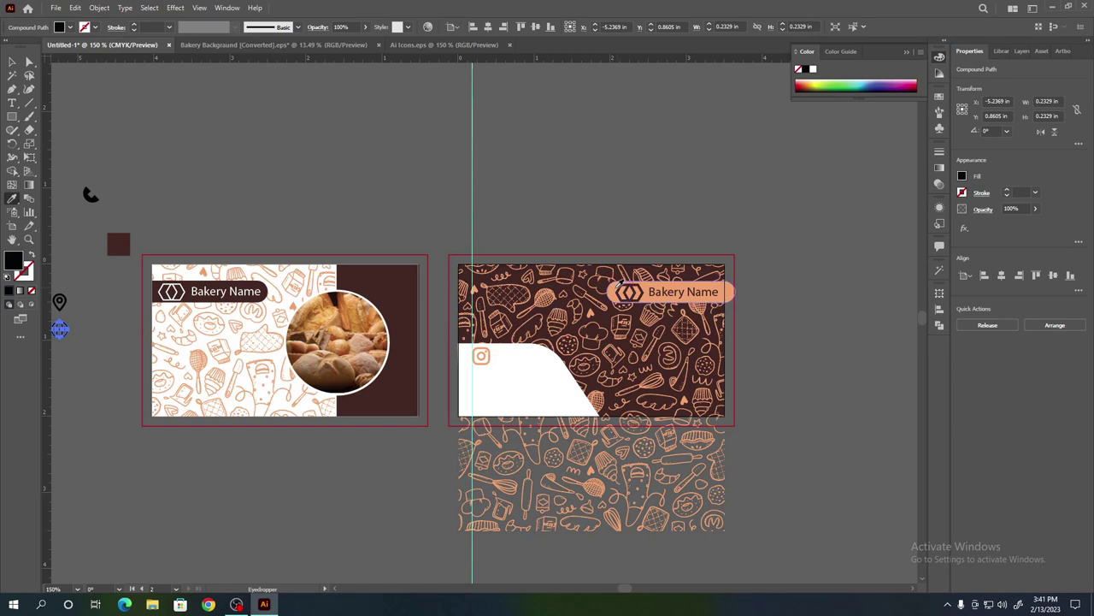
key(v)
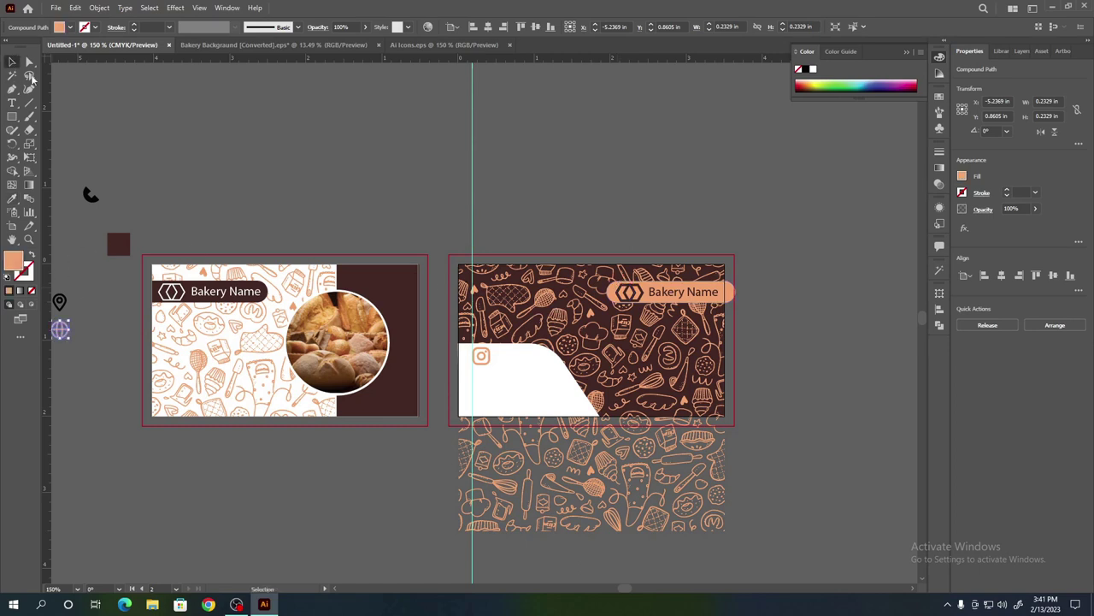
click(75, 309)
drag(66, 336, 487, 386)
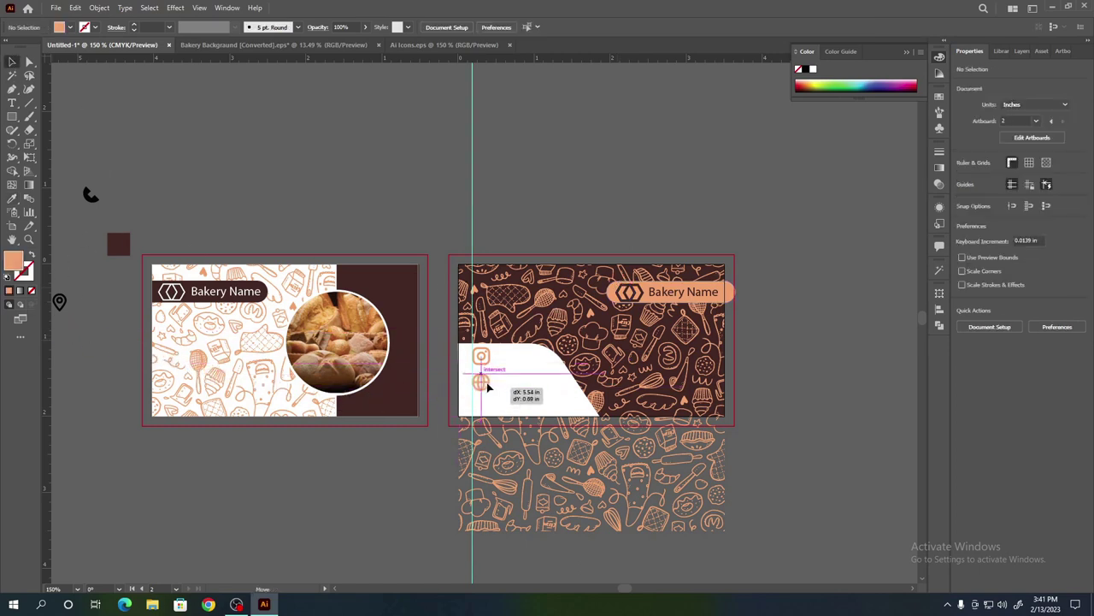
drag(487, 386, 487, 386)
- Colour the phone icon peach from the badge and place it below the globe
click(91, 195)
click(12, 198)
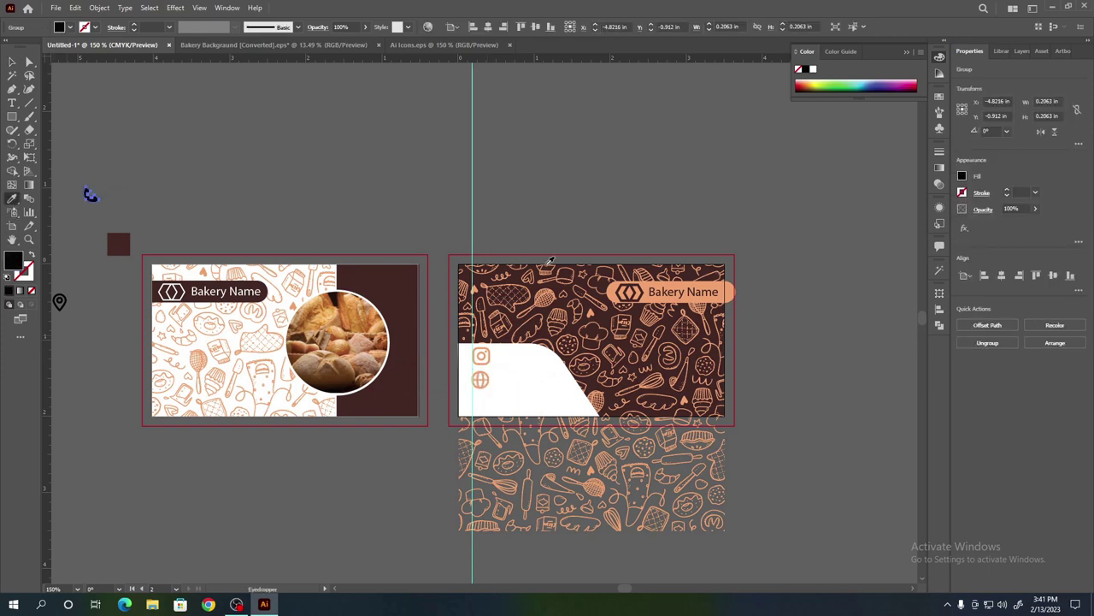
click(618, 285)
click(12, 62)
click(90, 121)
drag(98, 204, 485, 413)
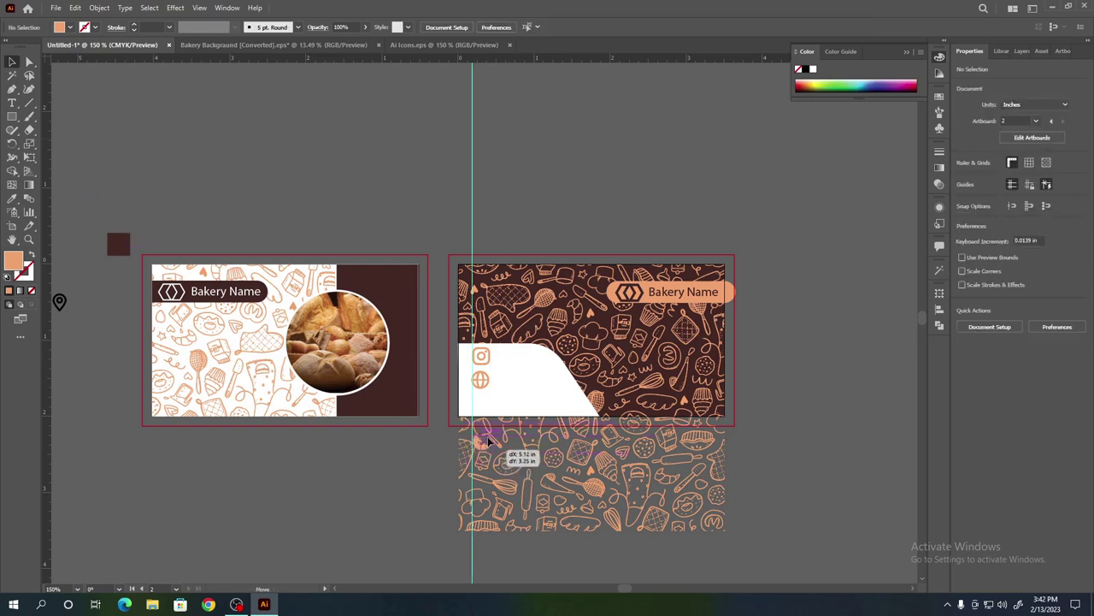
click(393, 226)
- Move the location pin onto the back card and make it white
drag(60, 301, 614, 407)
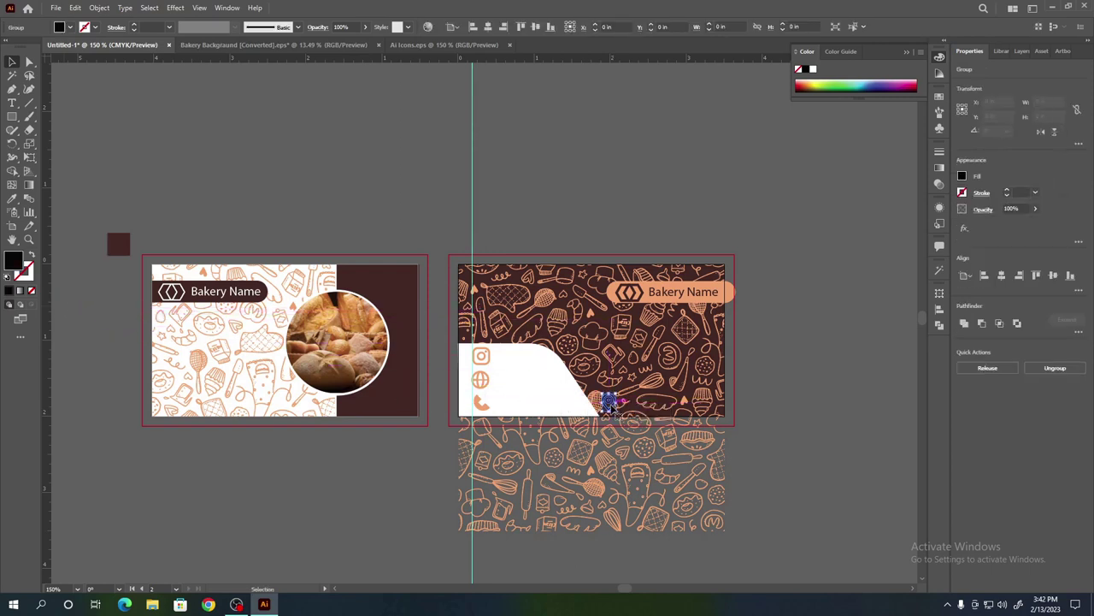
click(13, 202)
click(508, 411)
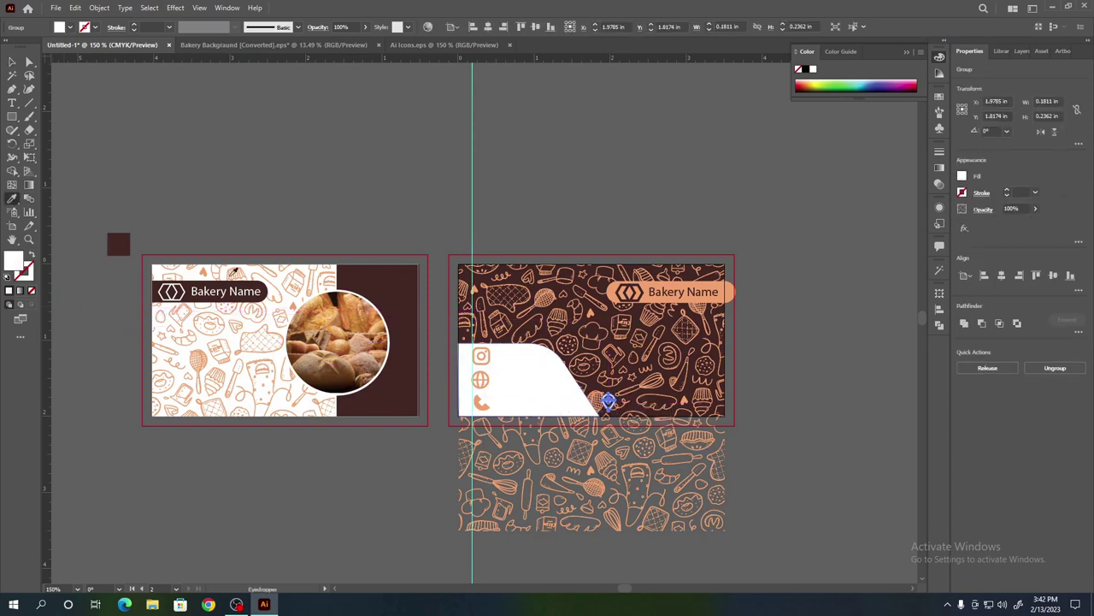
click(12, 62)
click(230, 189)
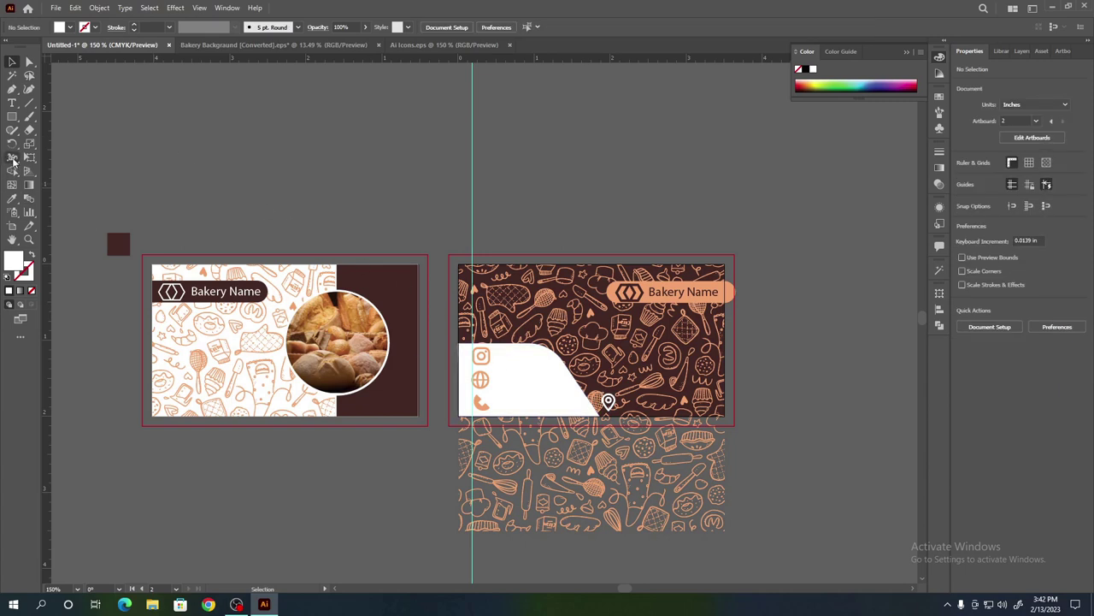
click(12, 102)
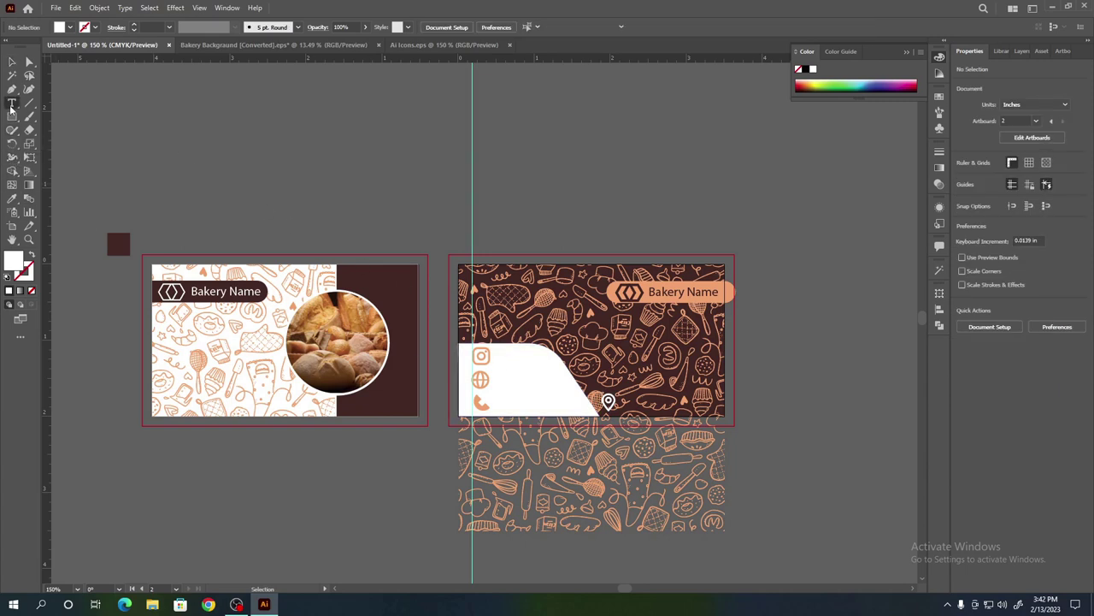
- Add an 'Instagram' text label beside the Instagram icon and shrink it
click(505, 358)
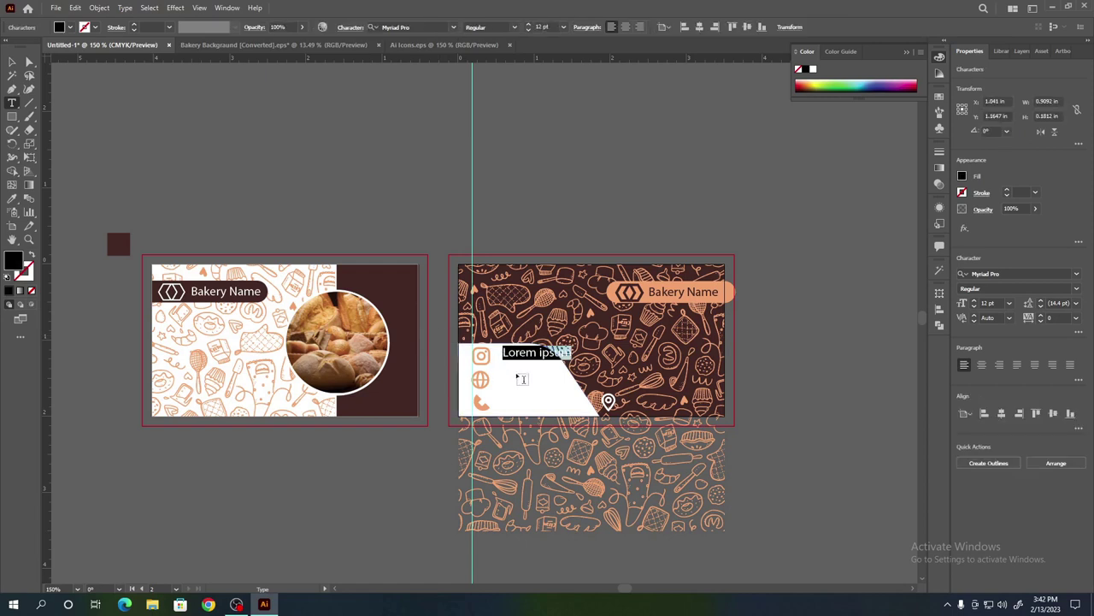
text(Instagram)
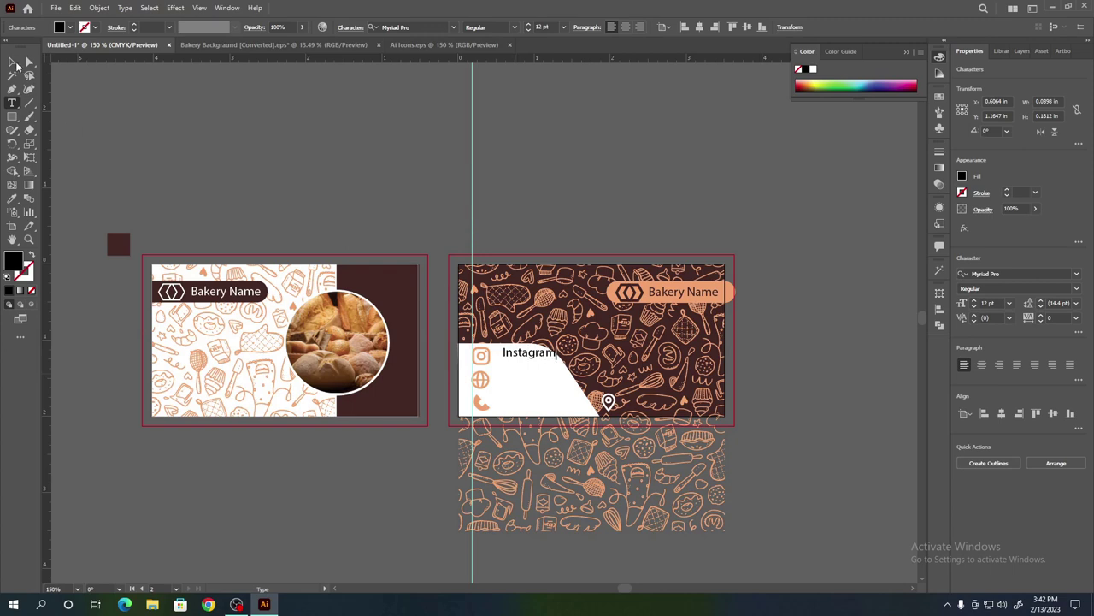
click(14, 62)
drag(534, 358, 528, 360)
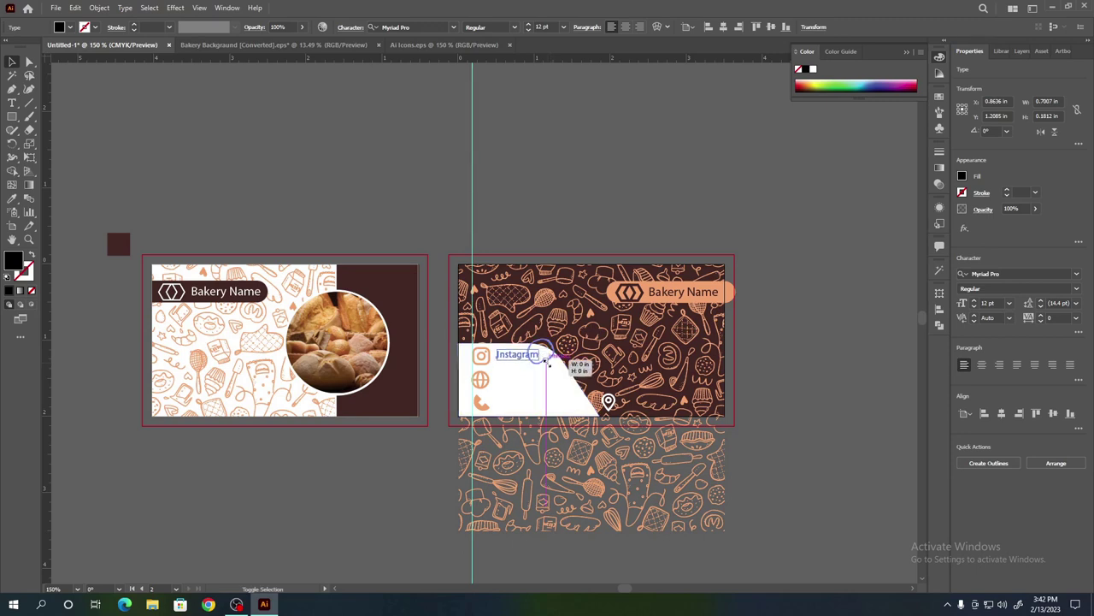
drag(544, 360, 522, 362)
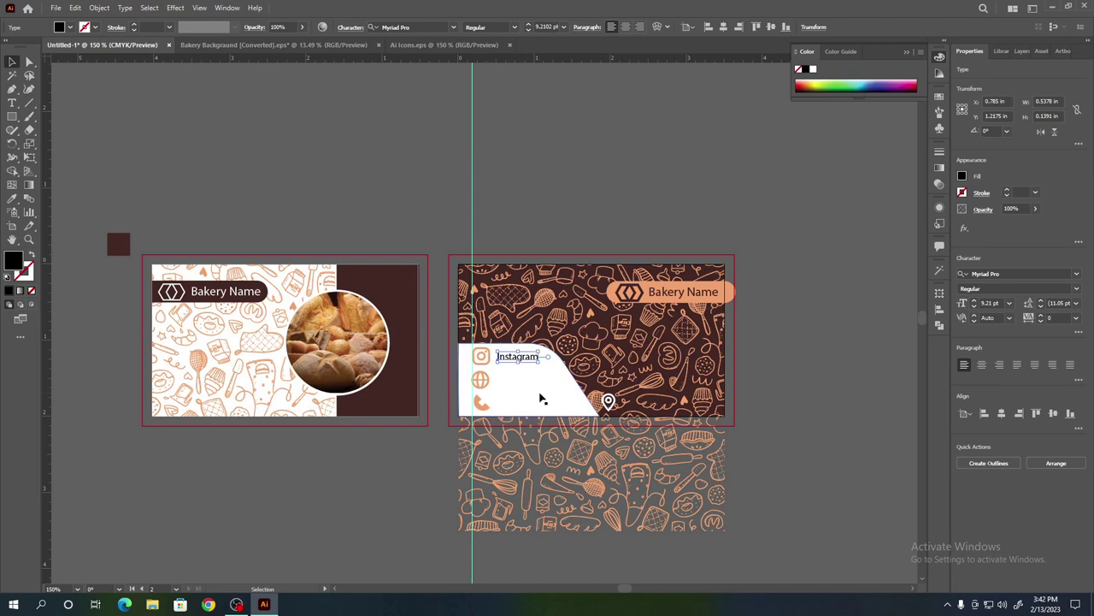
- Retype the label as 'Your Name'
double_click(520, 357)
key(BackSpace)
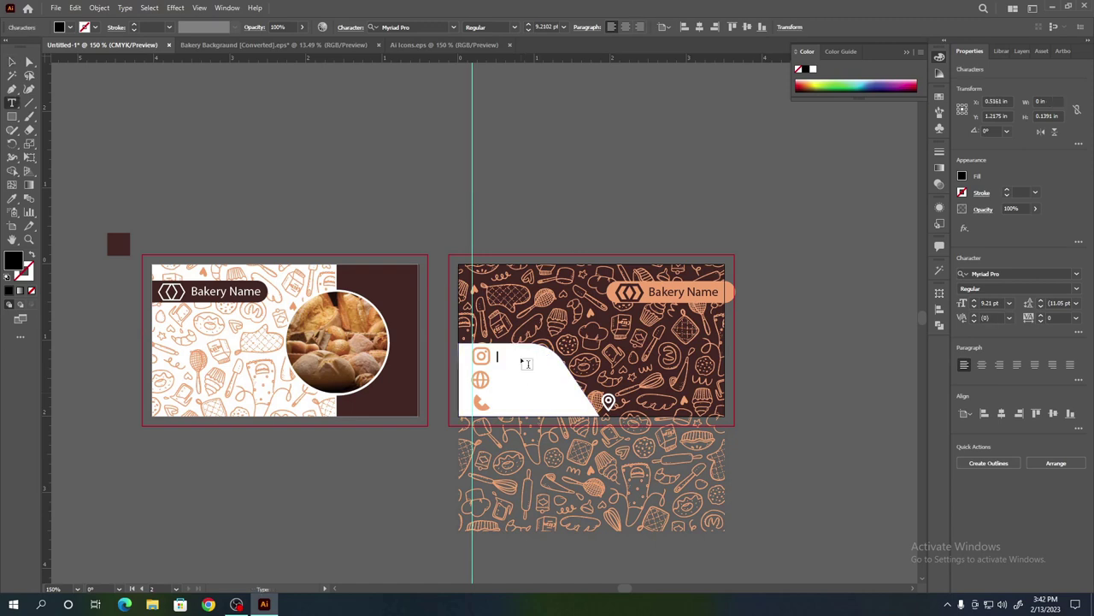
text(Your Name)
click(12, 61)
click(116, 104)
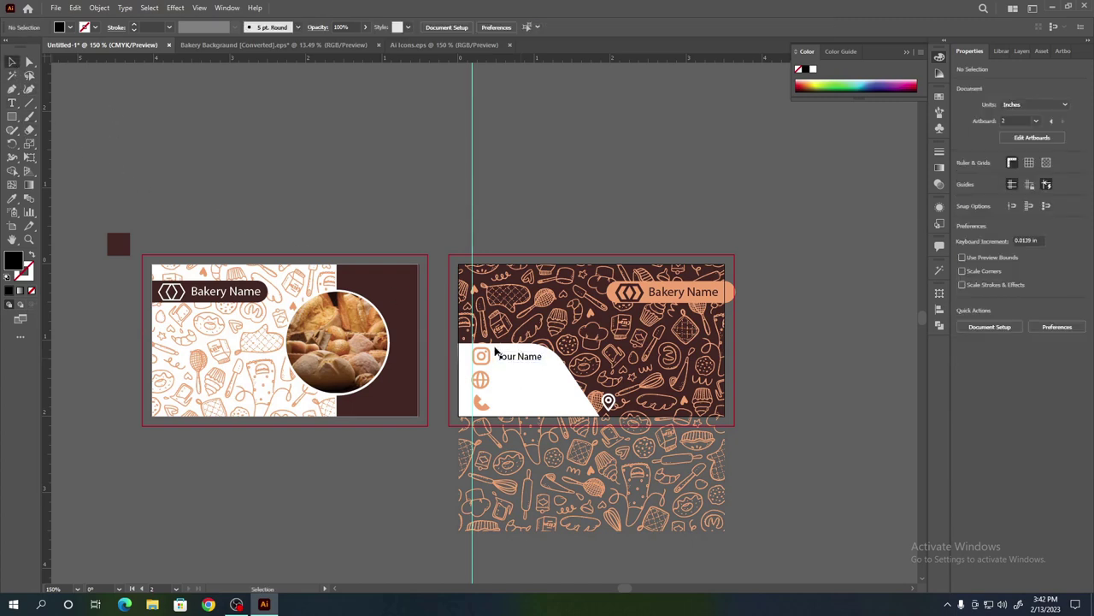
- Set the 'Your Name' text to 8 pt
click(521, 359)
drag(542, 361, 542, 363)
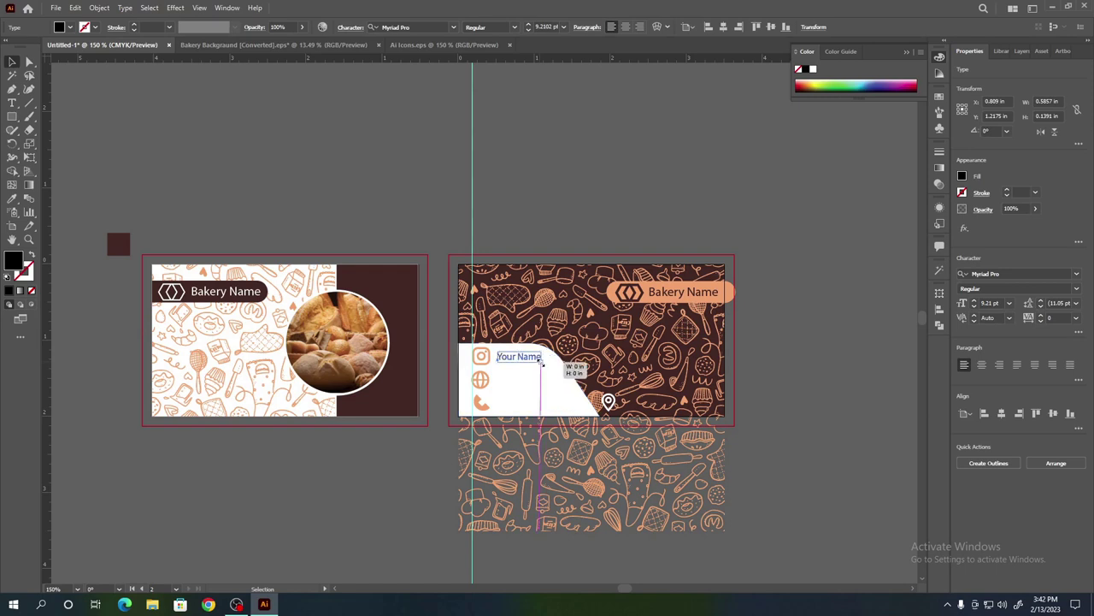
click(528, 32)
click(528, 31)
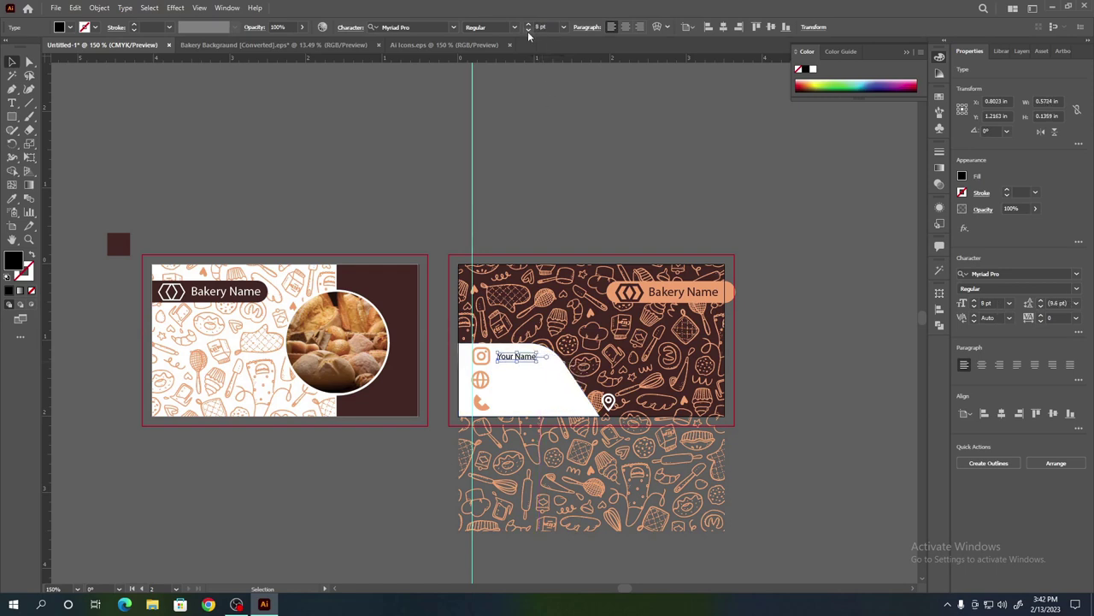
click(531, 134)
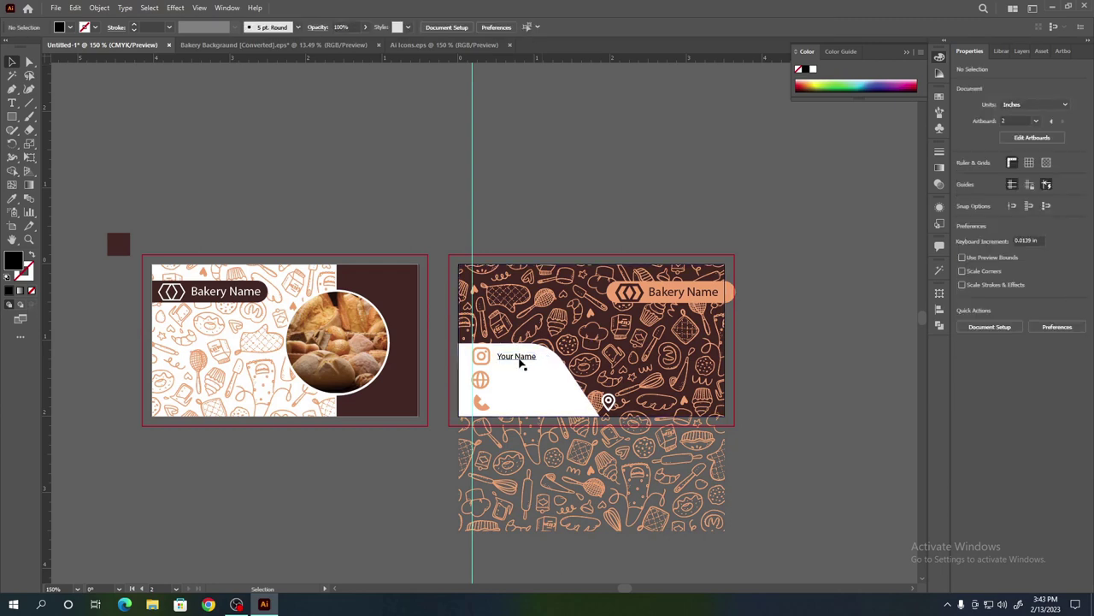
click(519, 359)
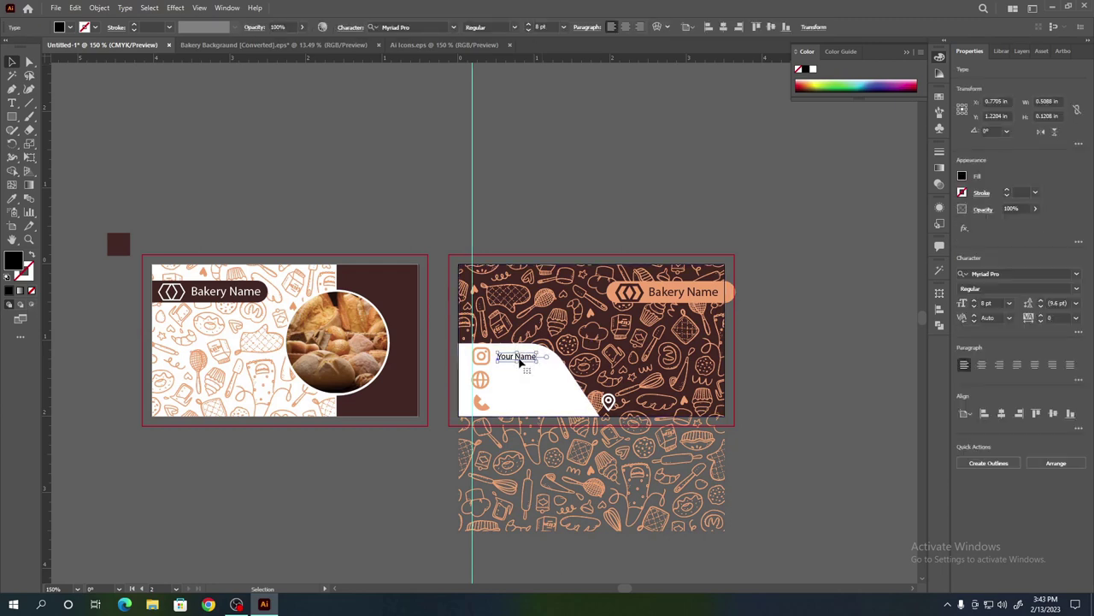
- Recolour 'Your Name' with the banner's orange using the Eyedropper
click(12, 198)
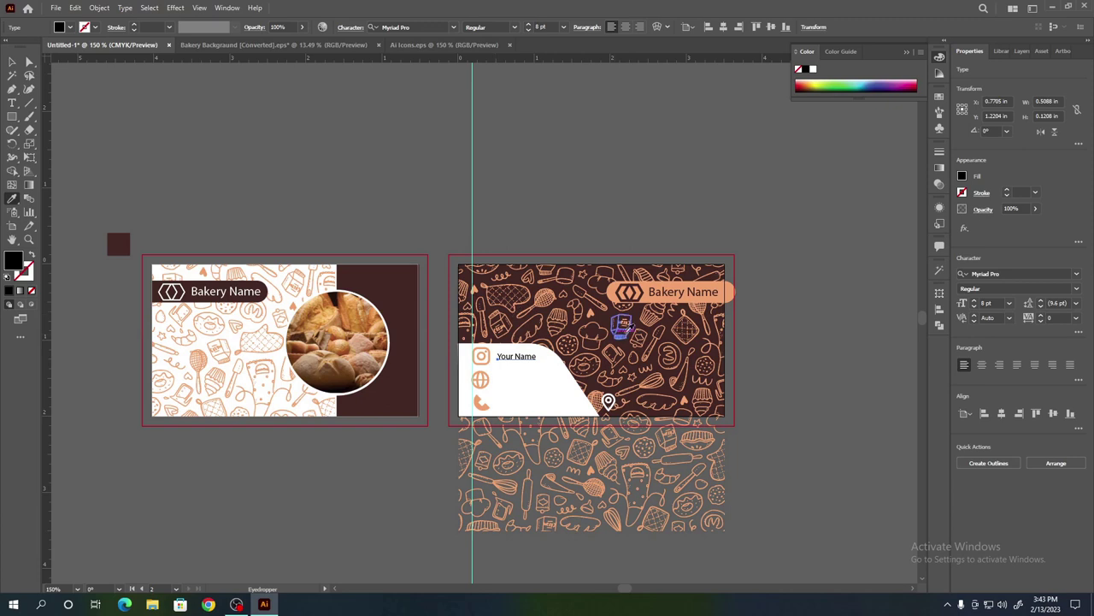
click(647, 288)
click(12, 61)
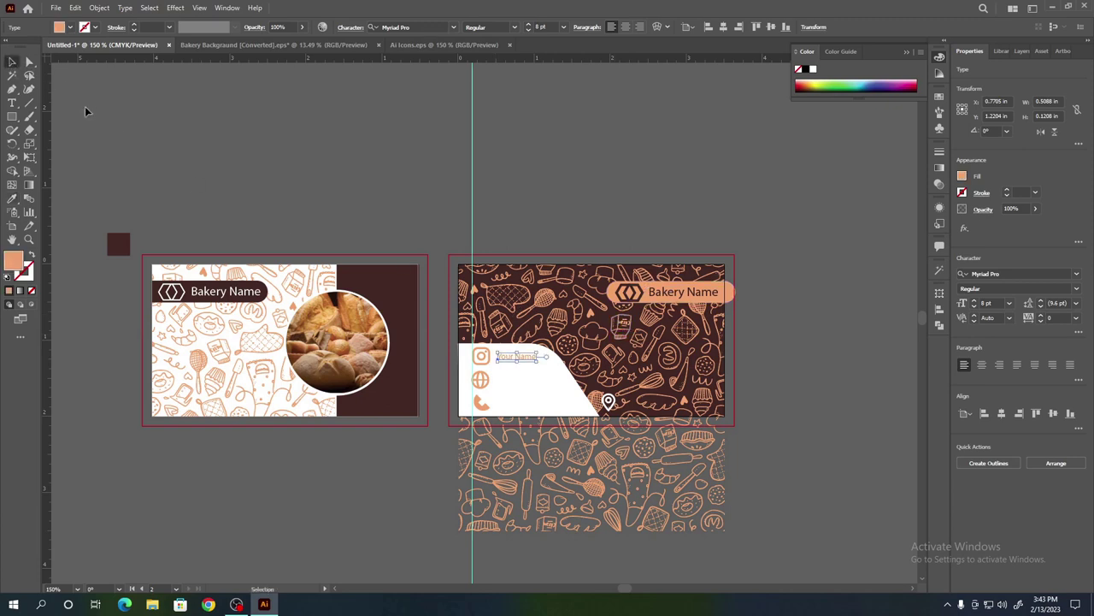
click(128, 171)
click(519, 359)
key(a)
- Alt-drag a copy of 'Your Name' beside the globe icon and start retyping it
key(v)
click(525, 225)
mouse_move(526, 366)
mouse_down()
mouse_move(494, 334)
mouse_move(523, 389)
mouse_up()
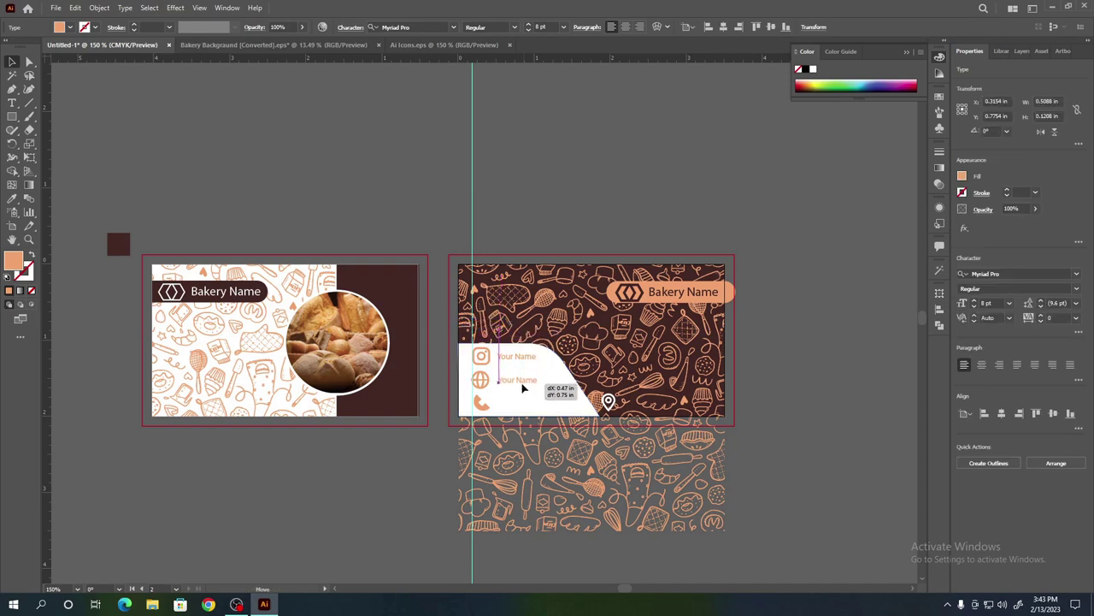
drag(523, 389, 524, 387)
double_click(524, 382)
text(We)
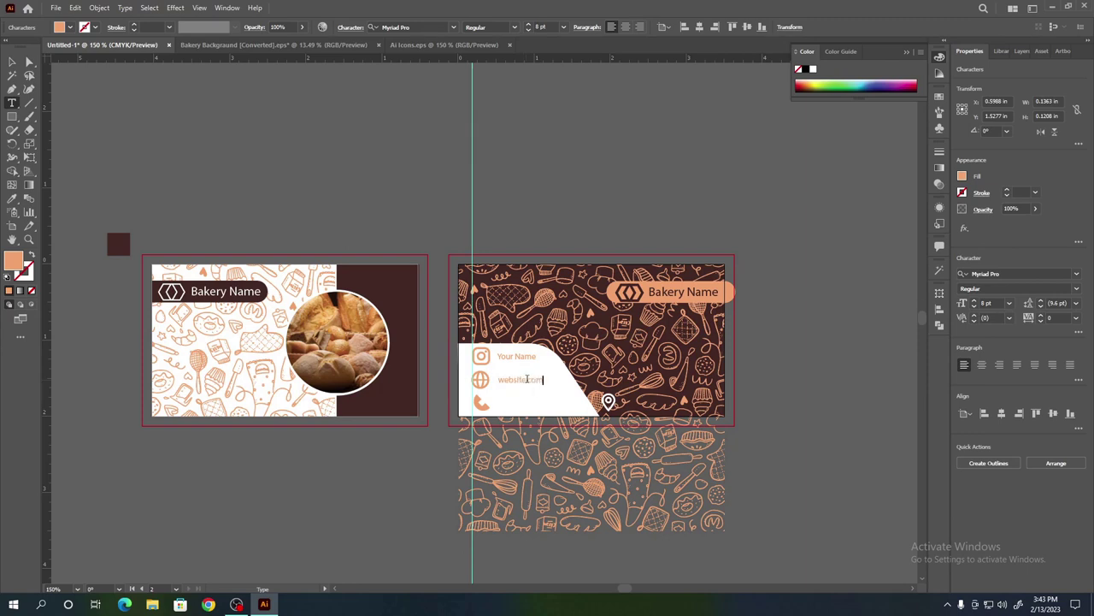
- Edit the copied label to read 'yourwebsite.com'
drag(499, 383, 544, 383)
key(Escape)
click(498, 379)
text(your)
key(Escape)
click(183, 209)
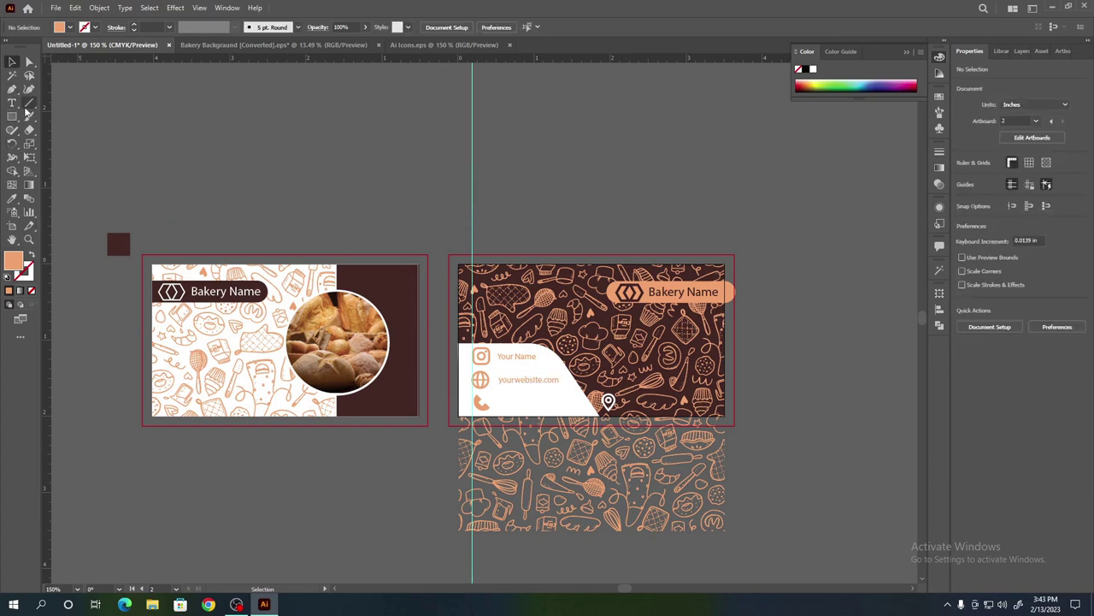
click(525, 382)
click(533, 227)
- Duplicate the website text beside the phone icon and align the phone and globe icons
drag(526, 381, 529, 404)
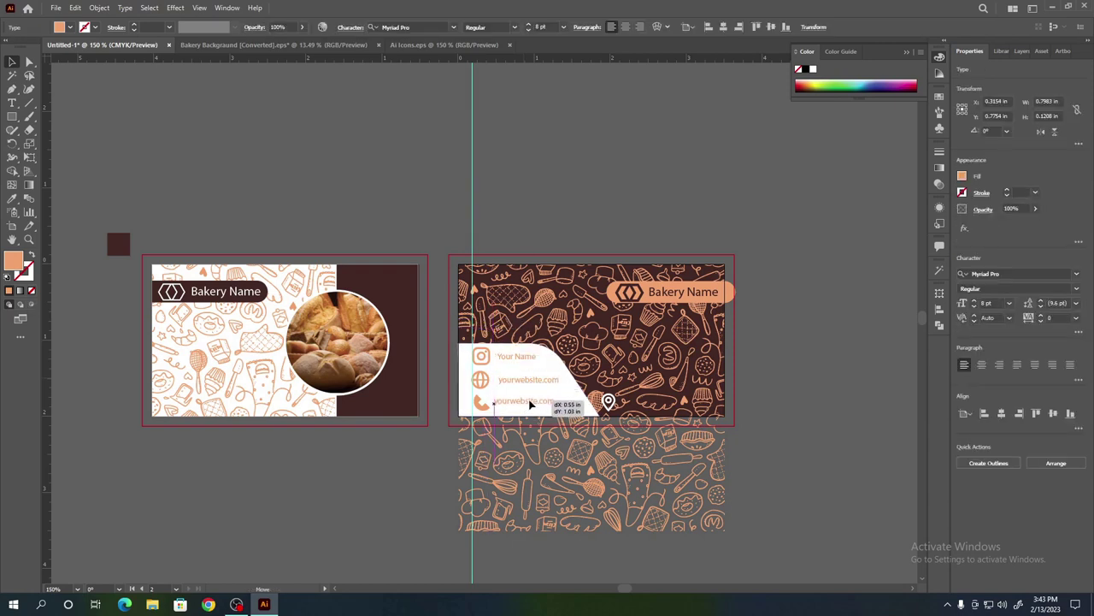
drag(529, 404, 535, 407)
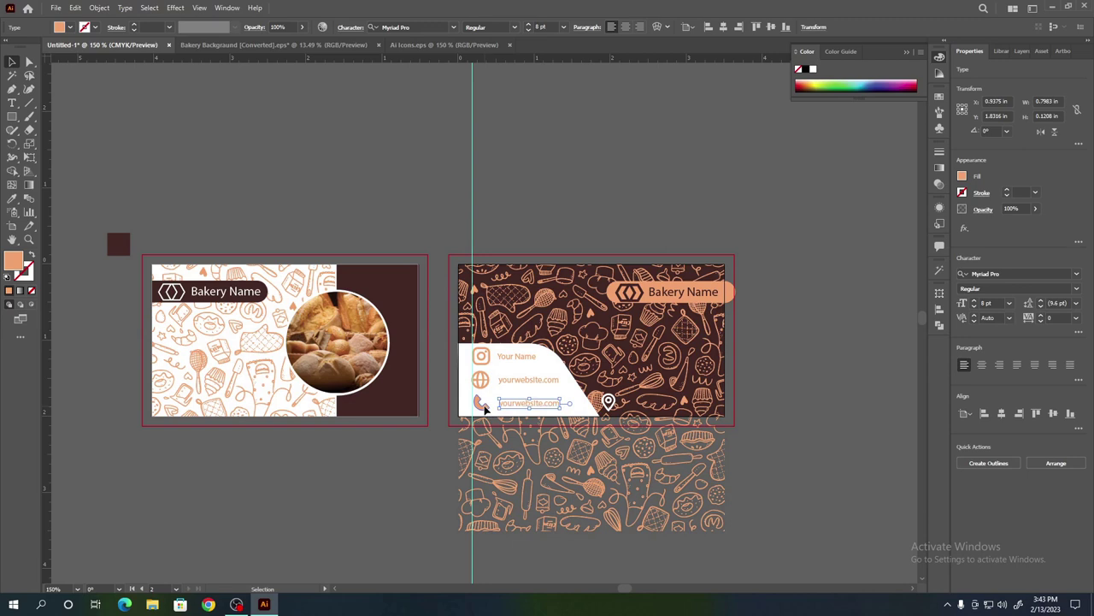
click(485, 409)
key(Left)
key(Right)
click(488, 244)
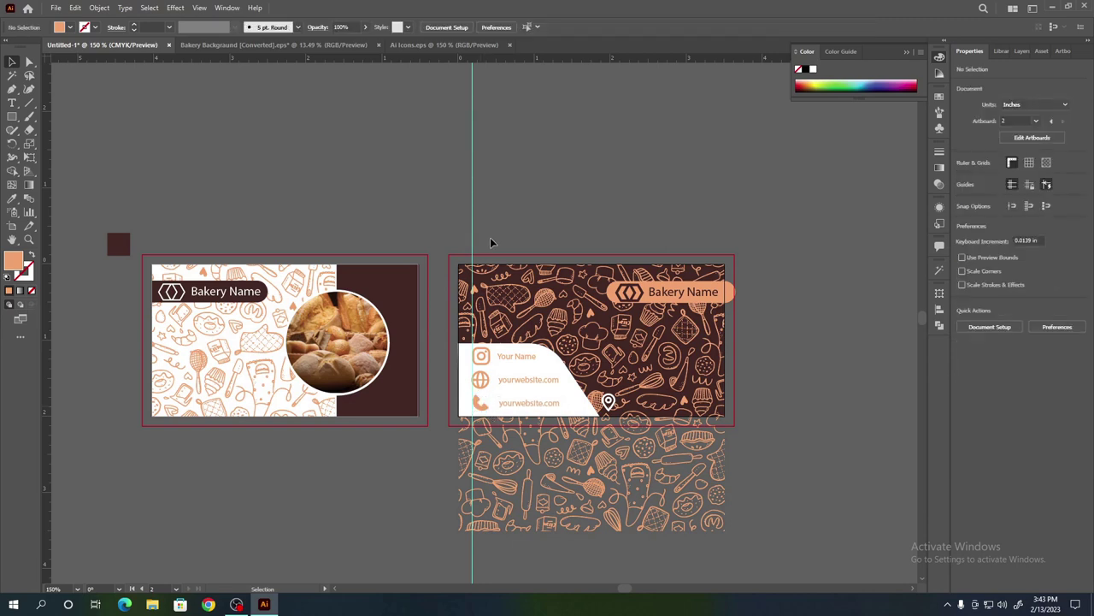
drag(484, 382, 490, 387)
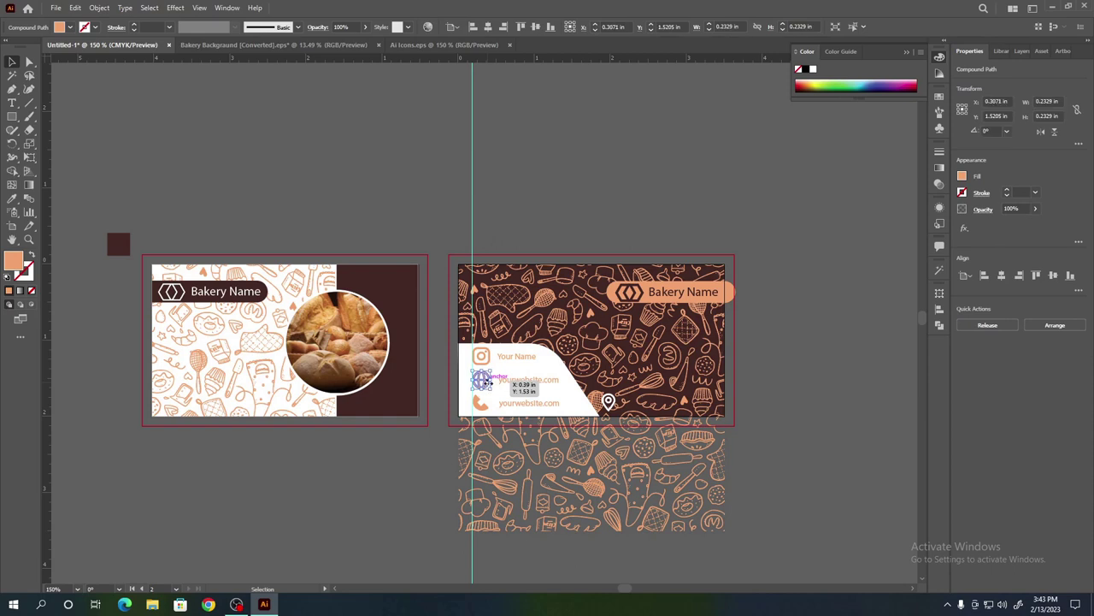
click(537, 232)
- Replace the copied text with a placeholder phone number
double_click(536, 403)
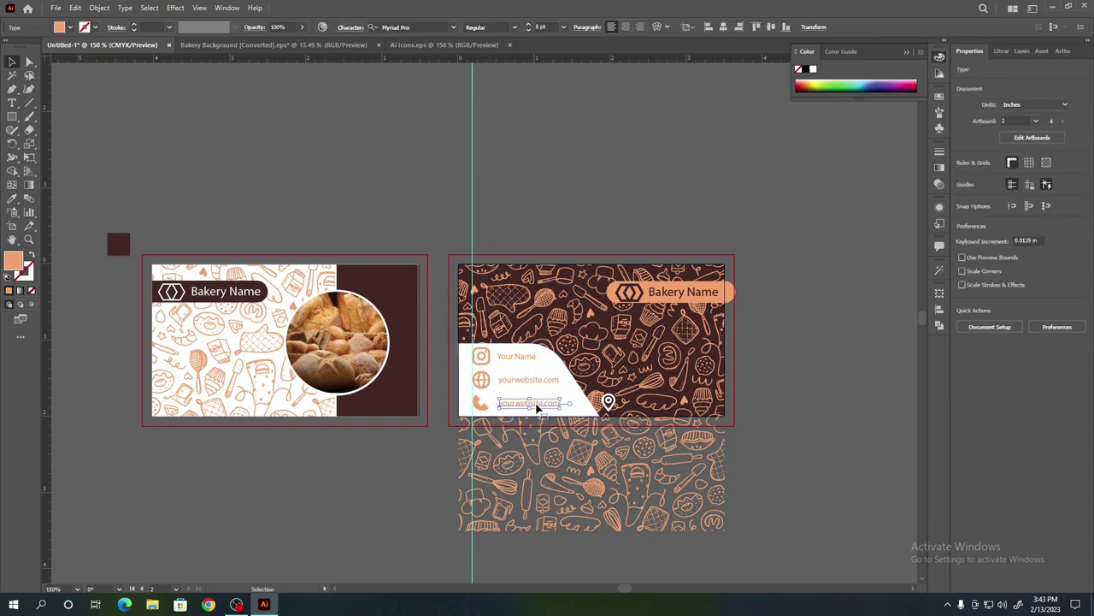
triple_click(536, 403)
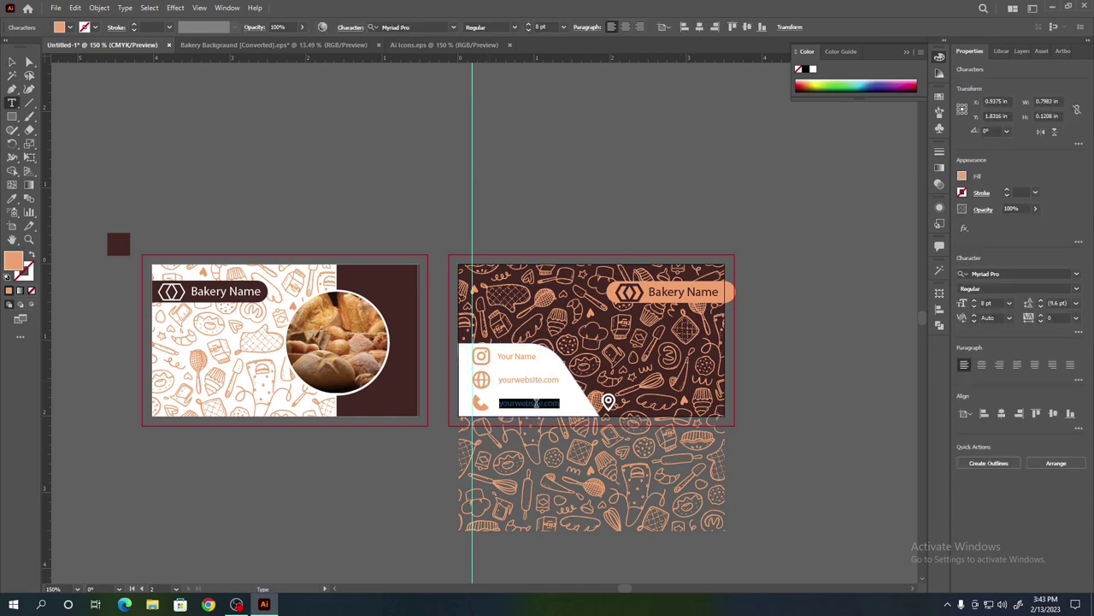
text(+ 00 12)
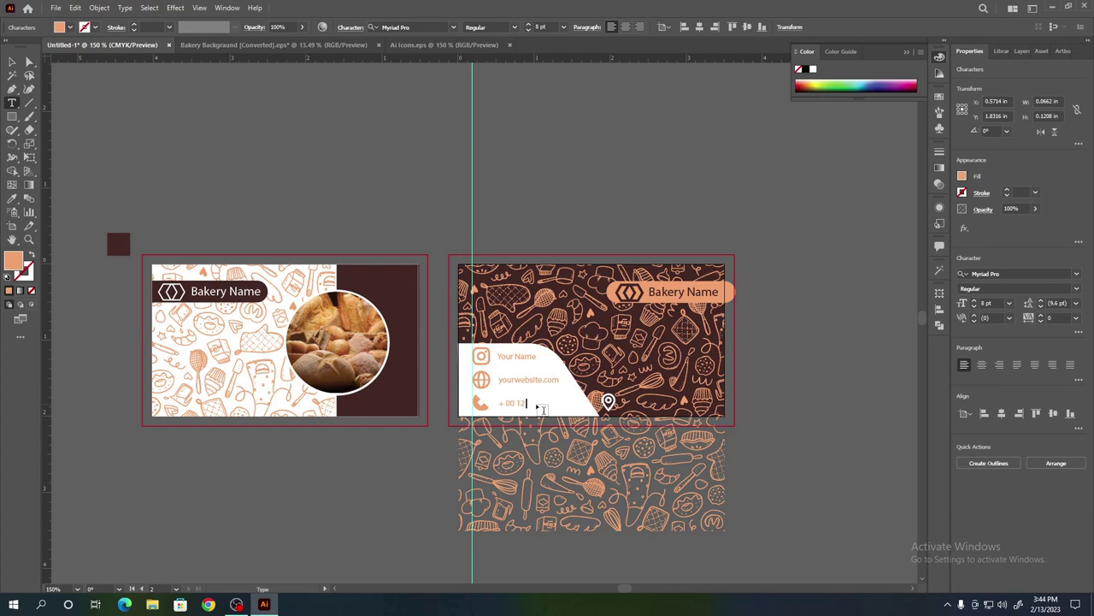
text(5 678)
text(9)
key(Escape)
click(183, 127)
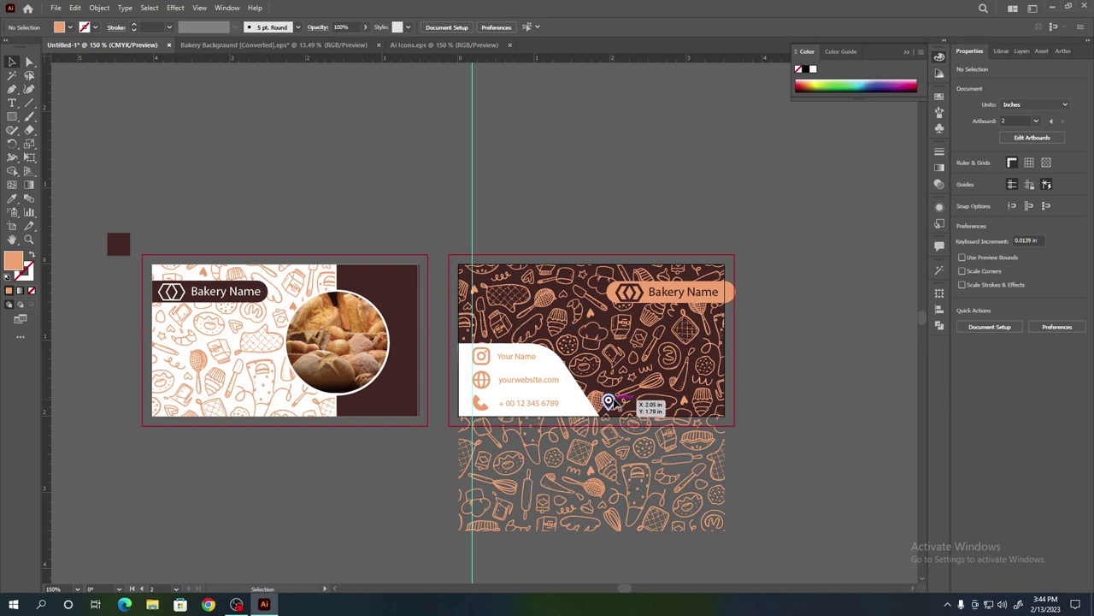
- Alt-drag a text copy beside the location pin and clear its contents
click(518, 360)
click(715, 455)
click(537, 382)
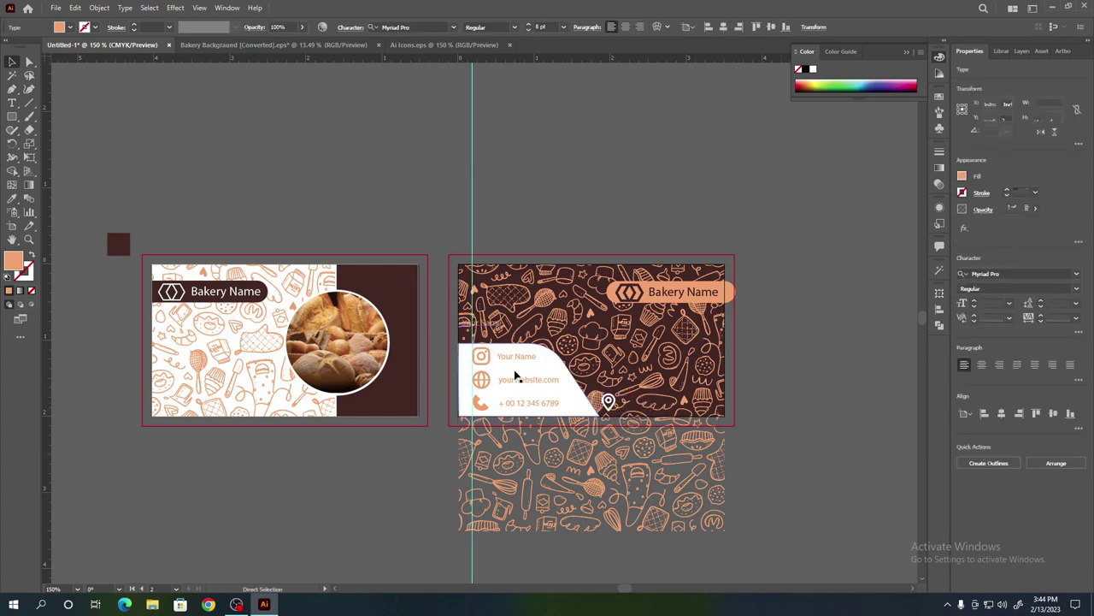
drag(487, 332, 646, 409)
double_click(645, 409)
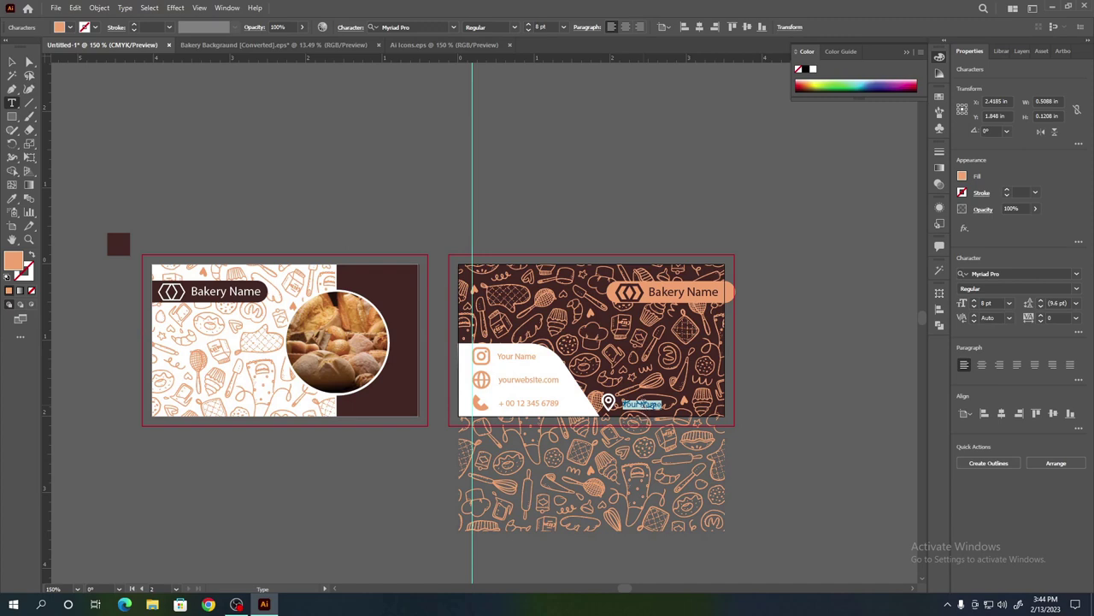
key(BackSpace)
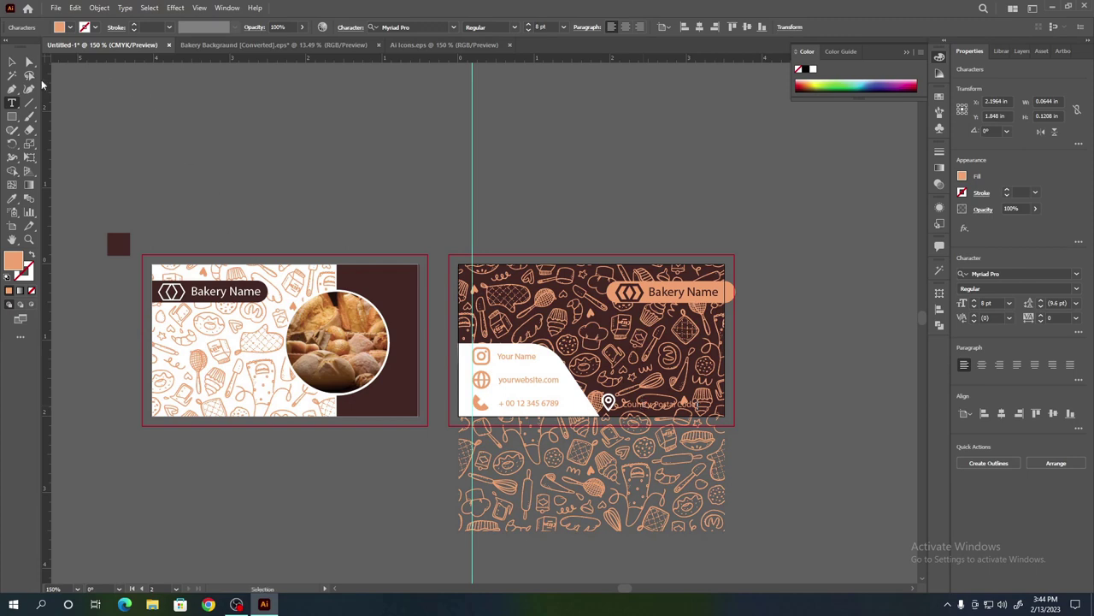
- Recolour the Country, Postal Code address line white using the Eyedropper
key(Escape)
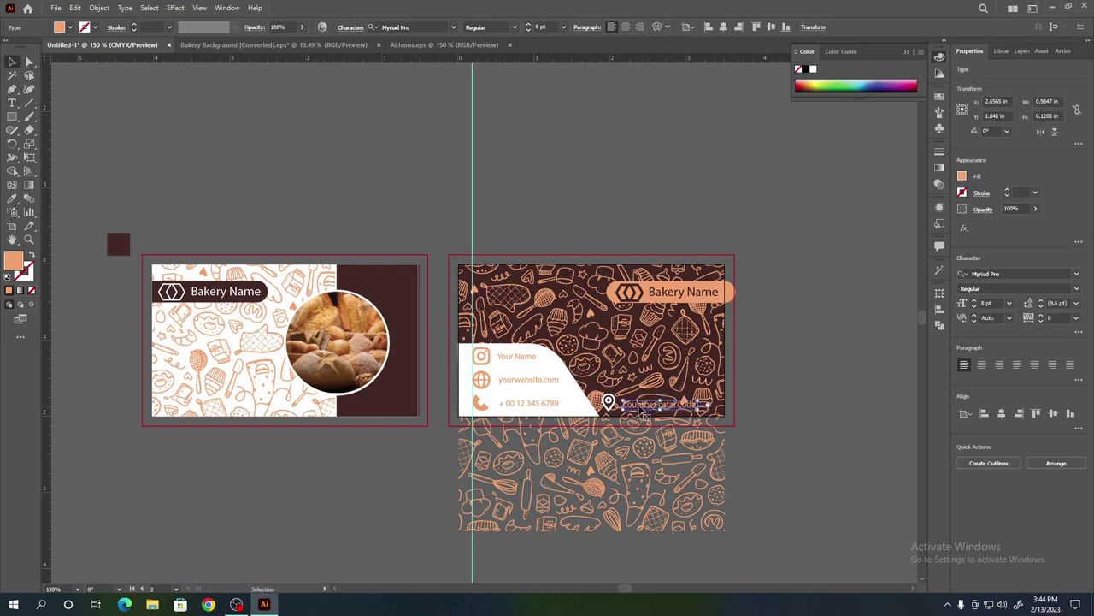
triple_click(644, 410)
click(12, 199)
click(566, 398)
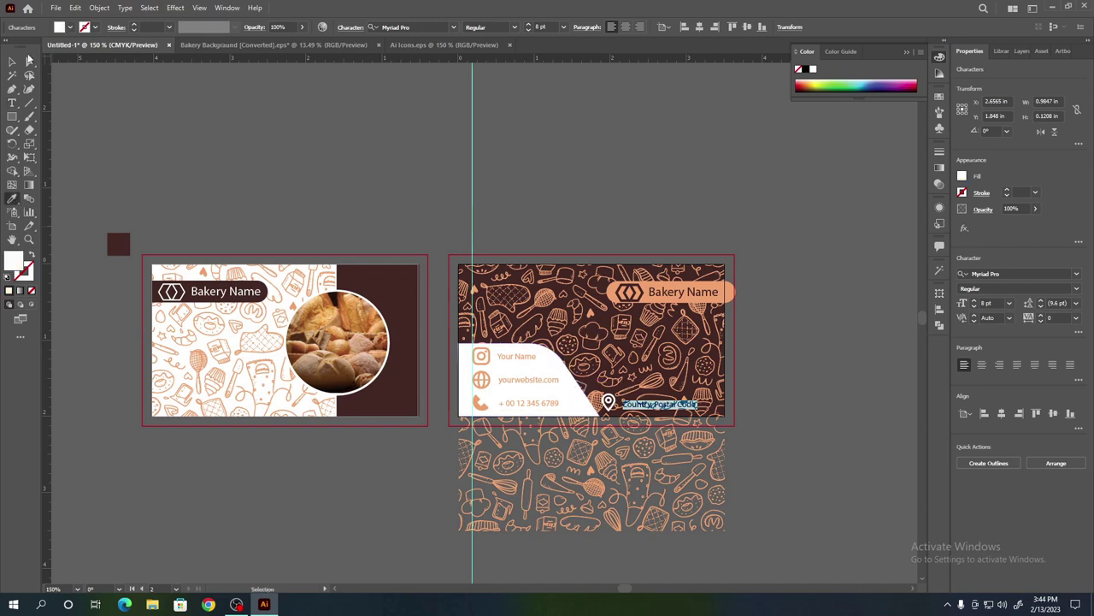
click(12, 62)
click(162, 112)
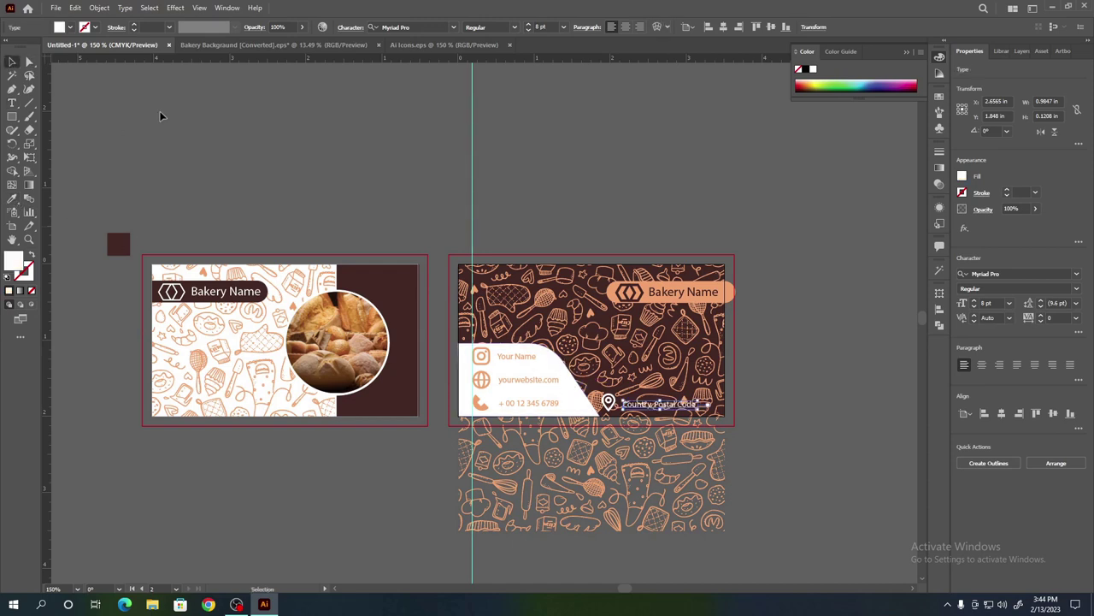
- Recheck the address line's font style without changes, then nudge the vertical guide slightly left
click(668, 409)
click(514, 27)
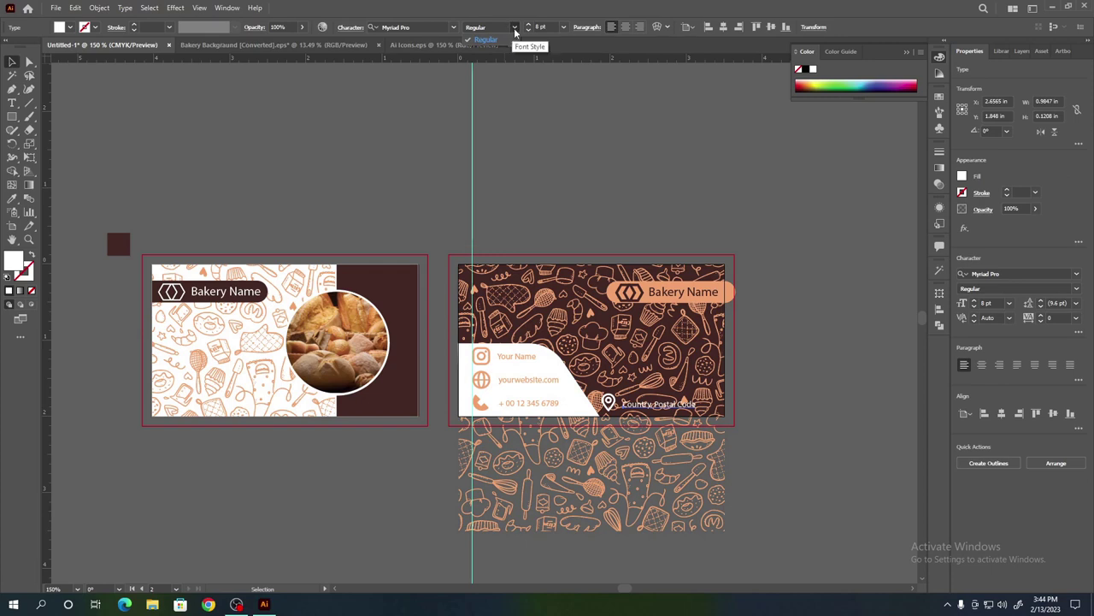
click(514, 30)
click(563, 98)
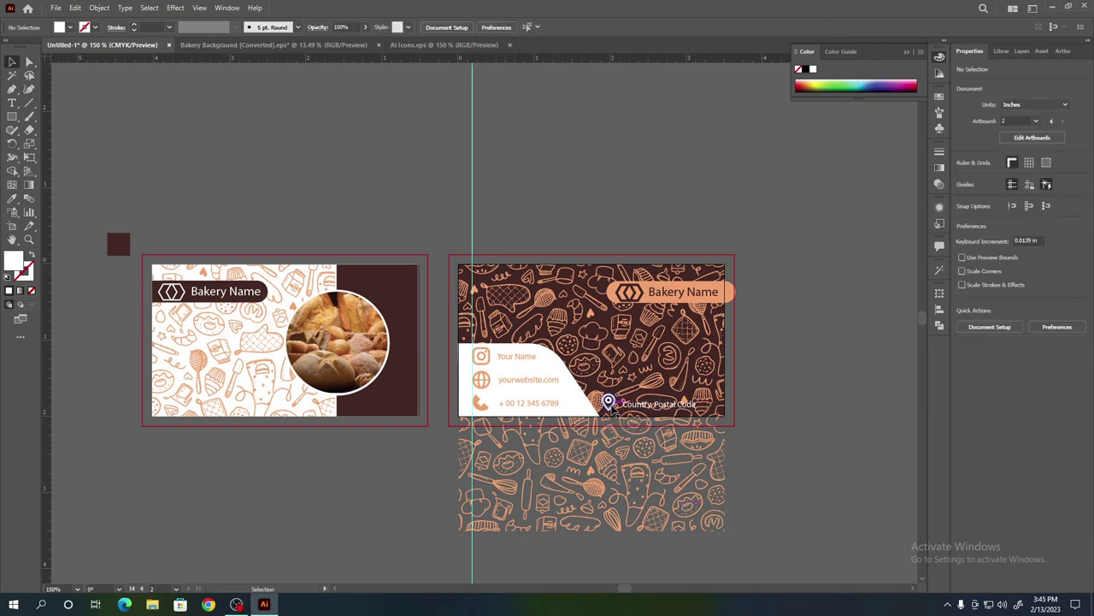
click(632, 409)
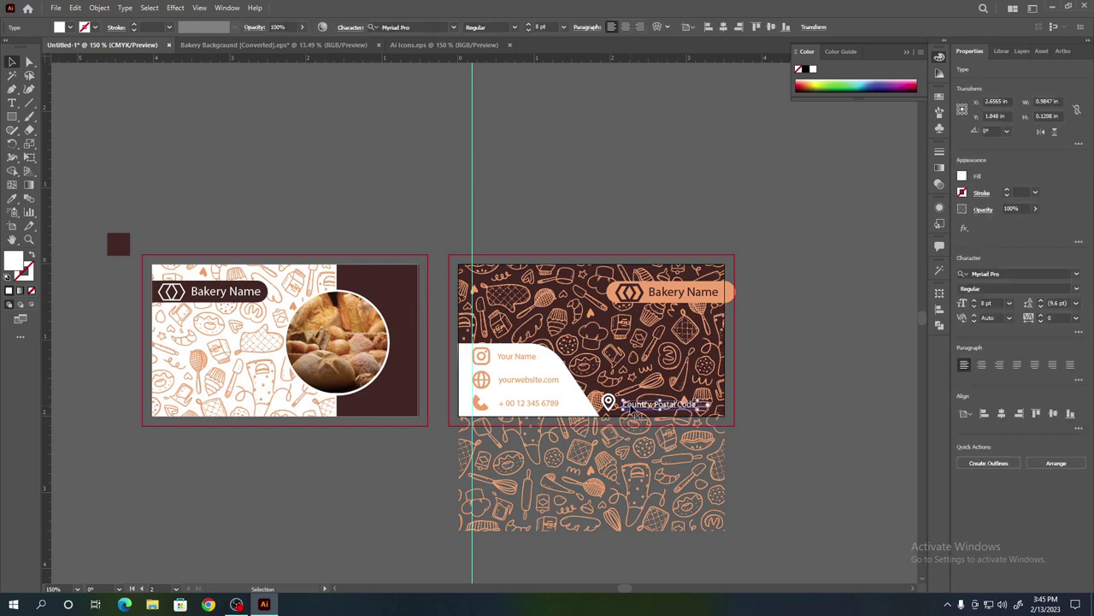
click(816, 410)
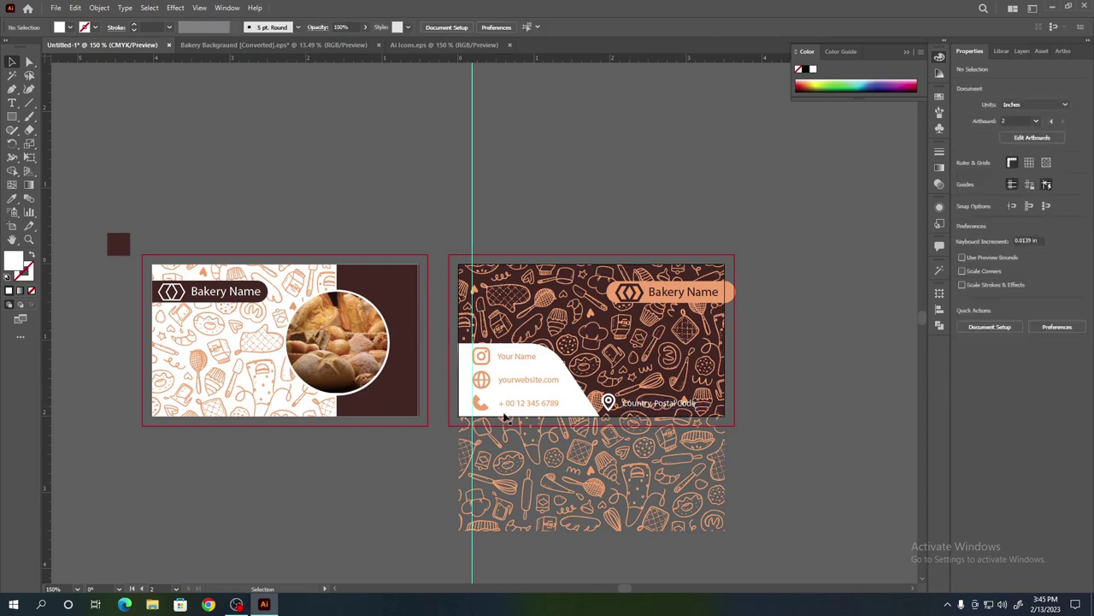
click(473, 107)
drag(475, 119, 446, 126)
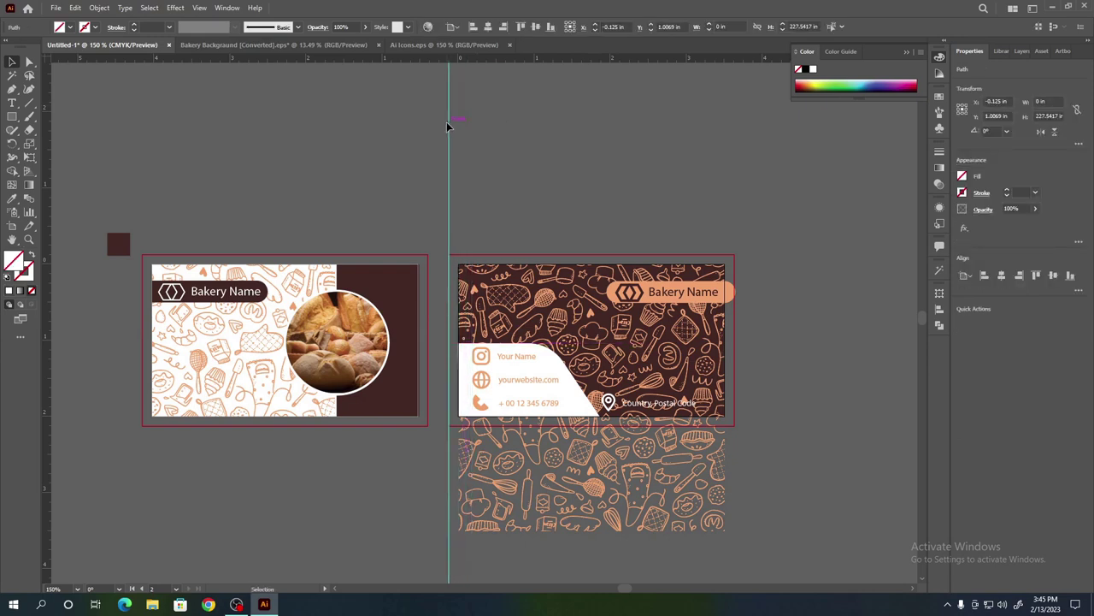
- Delete the vertical guide and draw a rectangle over the back card
key(Delete)
click(12, 116)
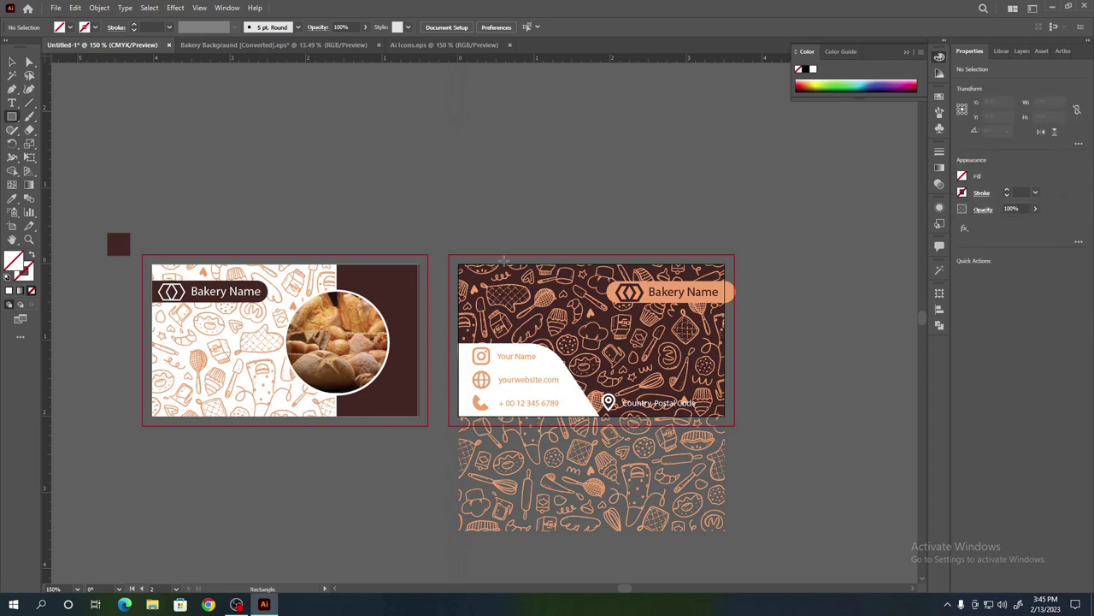
drag(457, 263, 725, 417)
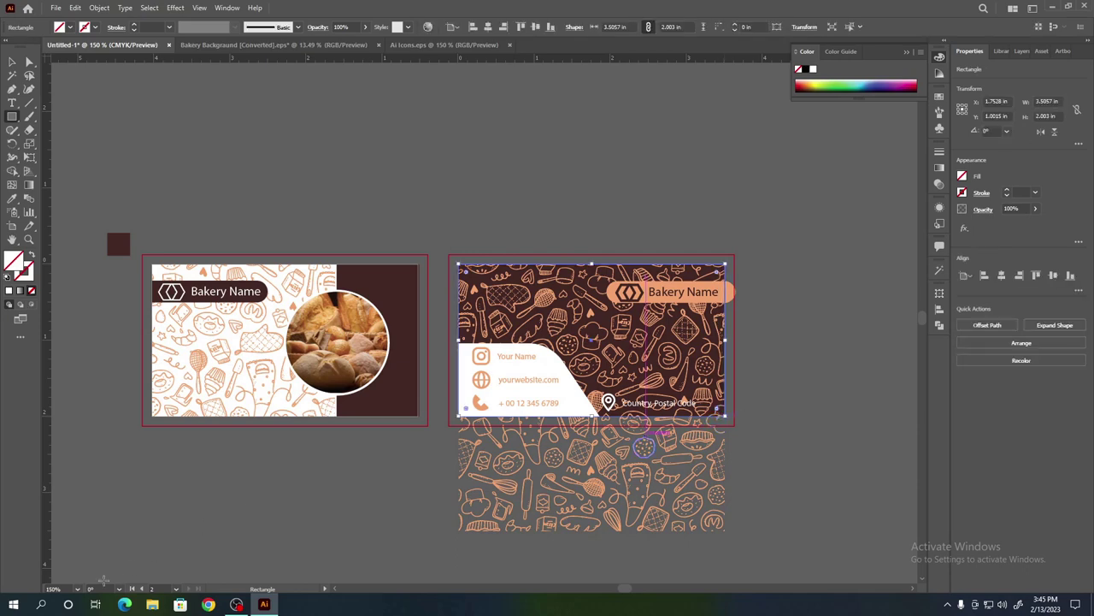
- Fit the rectangle's corners to the back card edges at 3.51 × 2 in and fill it white
click(79, 589)
click(106, 416)
drag(657, 419, 299, 214)
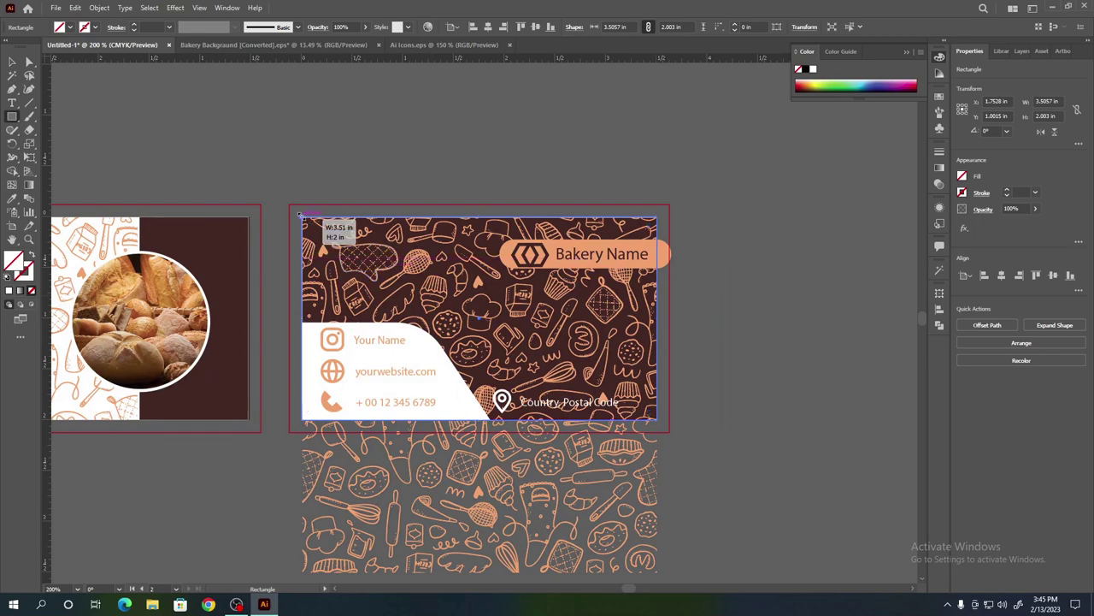
drag(299, 213, 303, 218)
drag(659, 421, 657, 420)
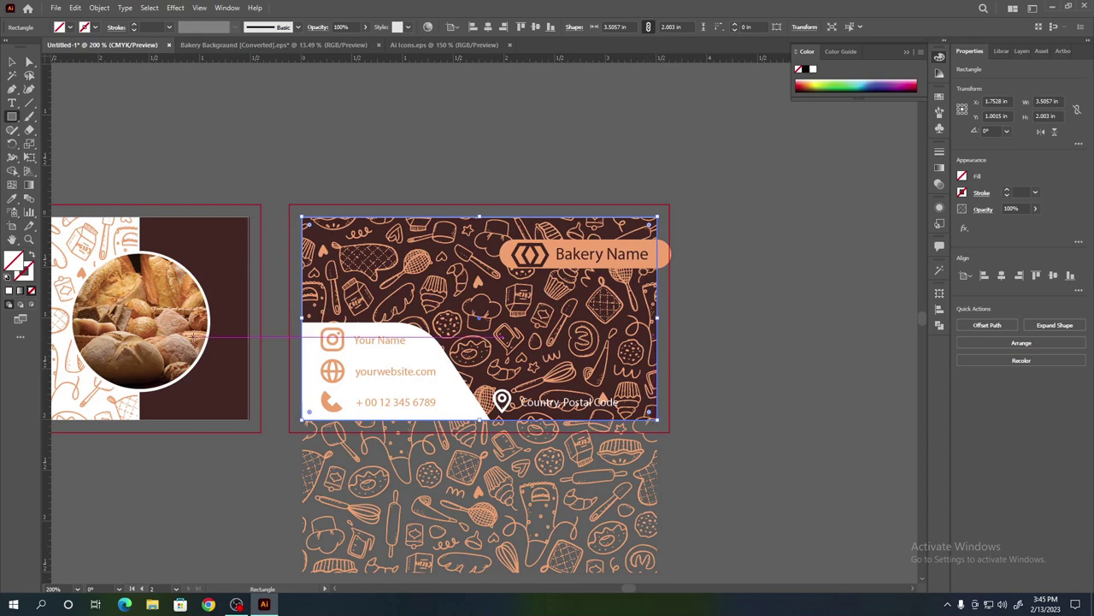
drag(629, 588, 623, 590)
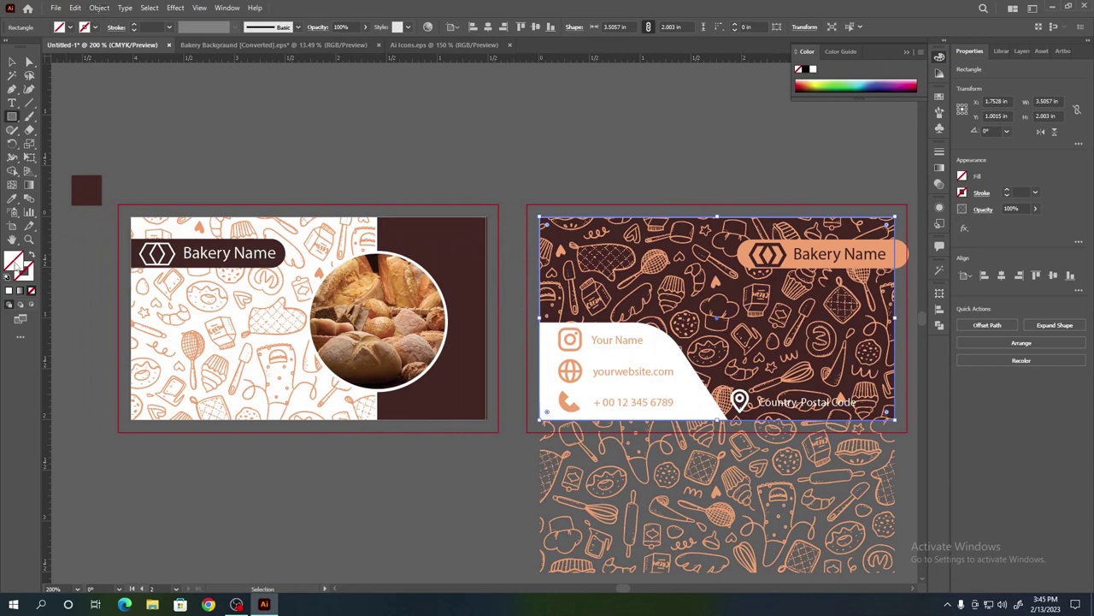
click(9, 291)
- Clip the brown doodle pattern to the white card rectangle with a clipping mask
key(m)
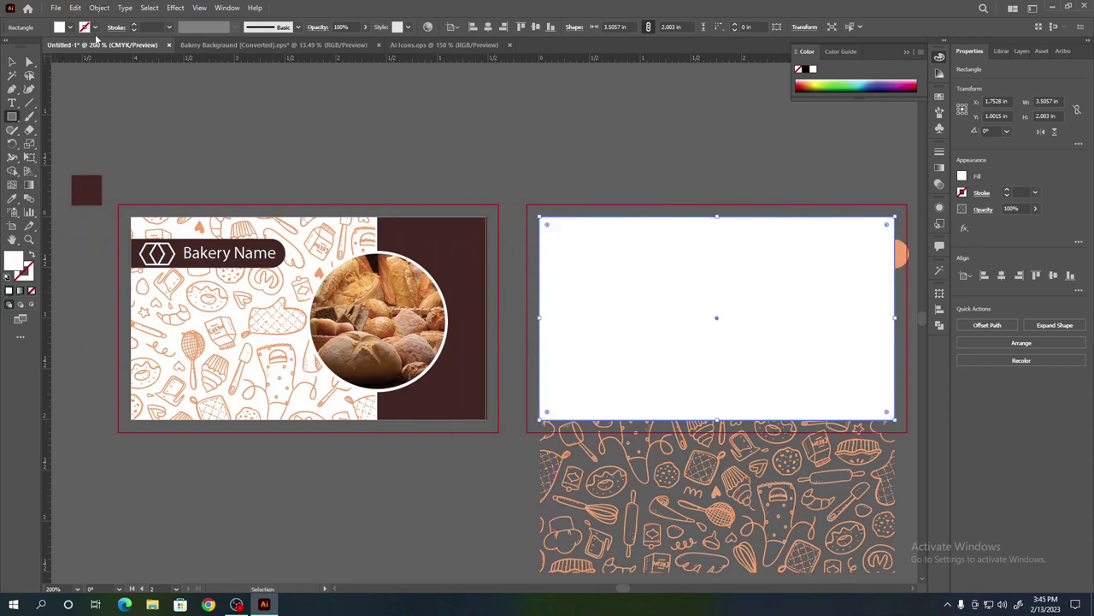
click(12, 62)
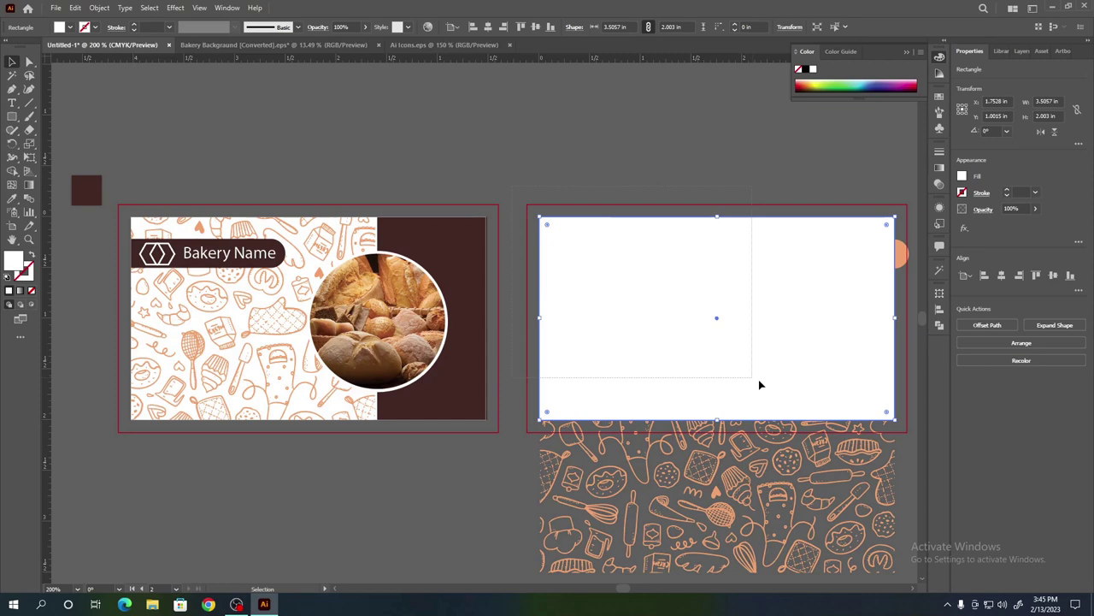
scroll(926, 483, right, 3)
scroll(926, 484, right, 1)
drag(809, 474, 752, 402)
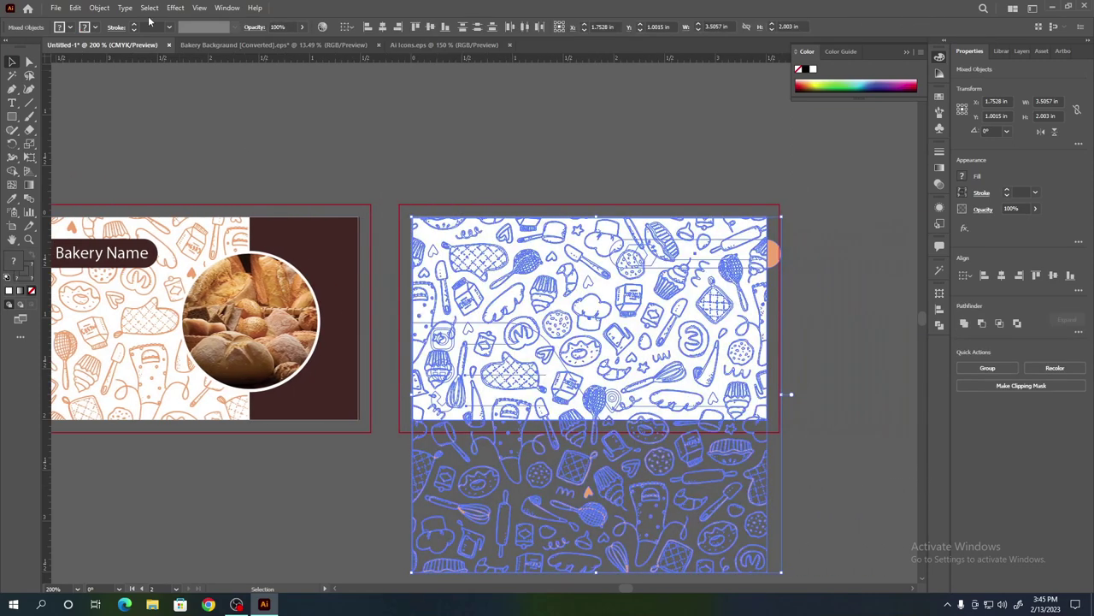
click(108, 8)
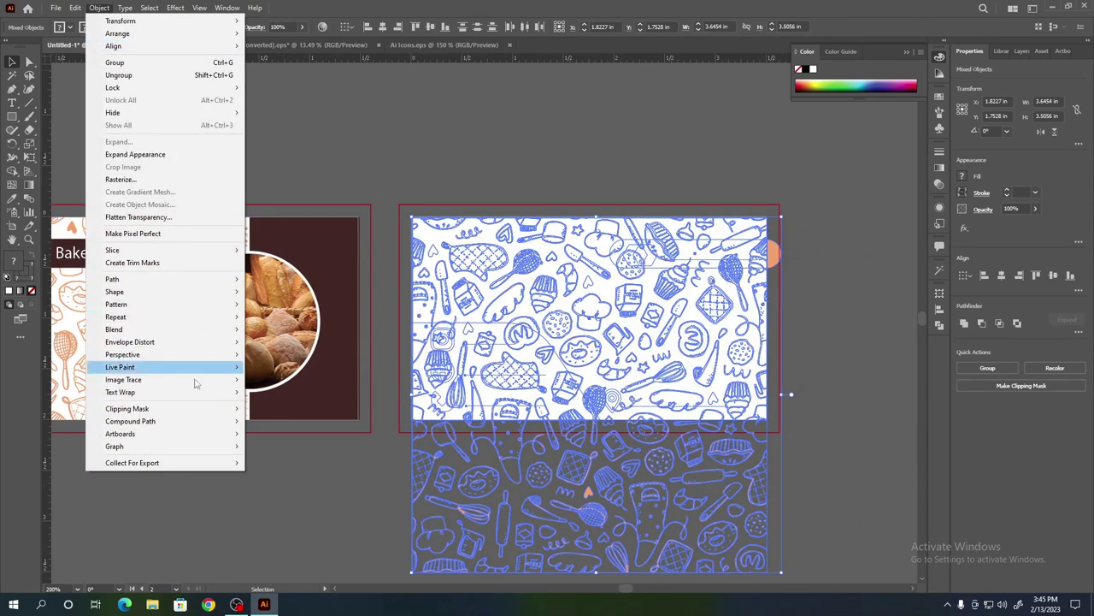
mouse_move(128, 408)
click(261, 409)
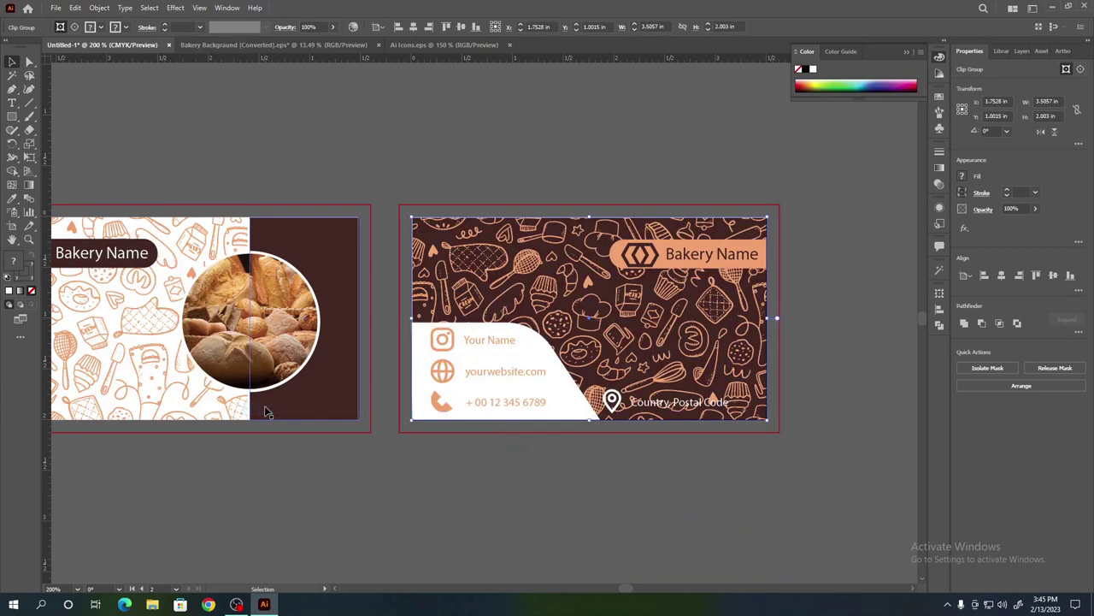
- Delete the small dark square beside the cards
scroll(625, 590, left, 3)
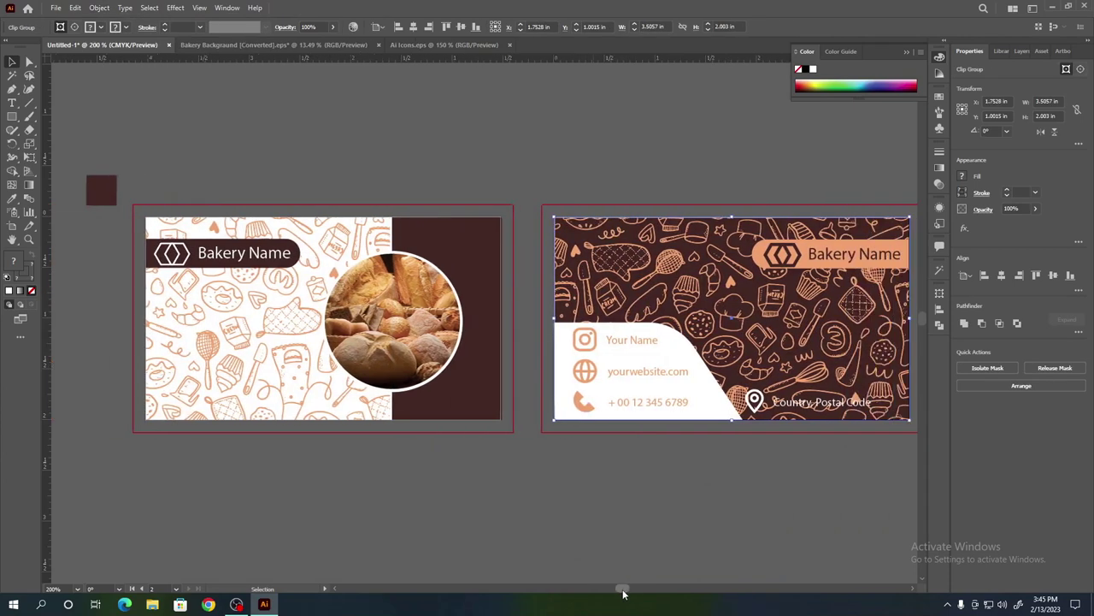
click(79, 196)
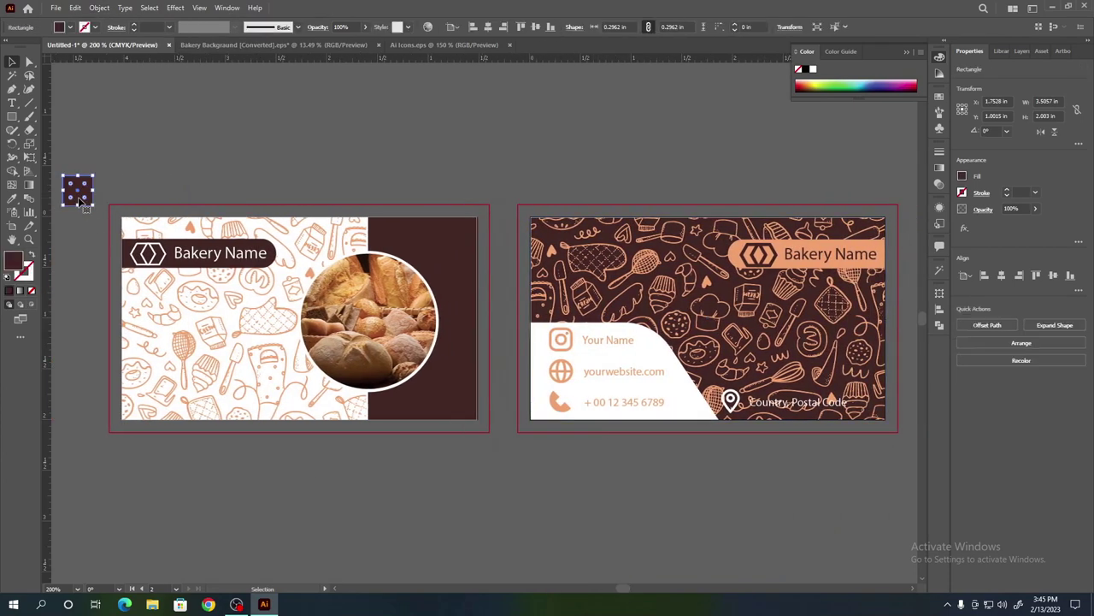
key(Delete)
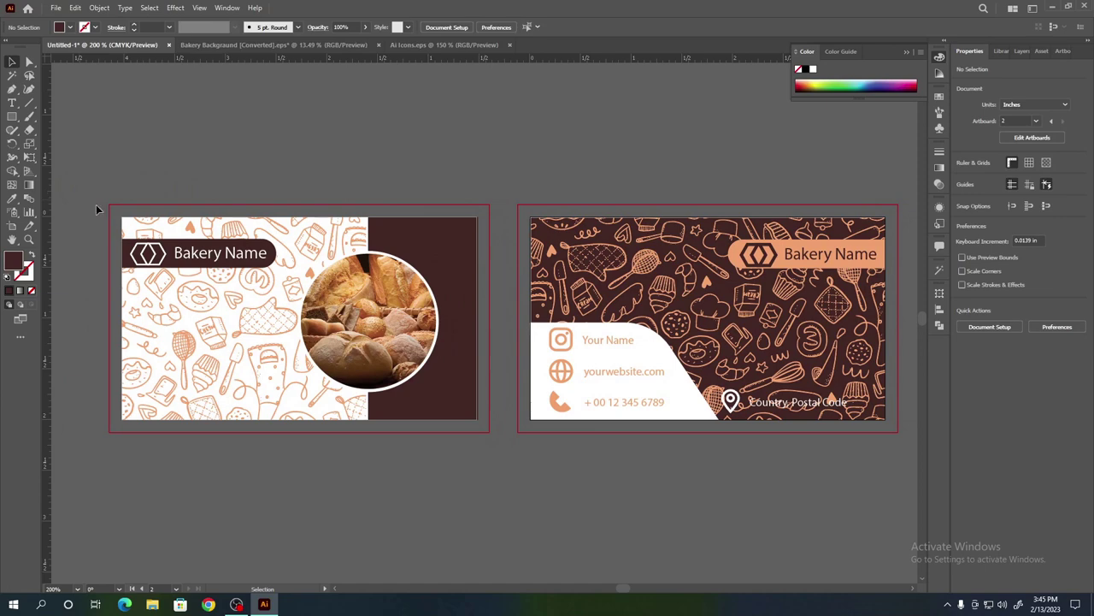